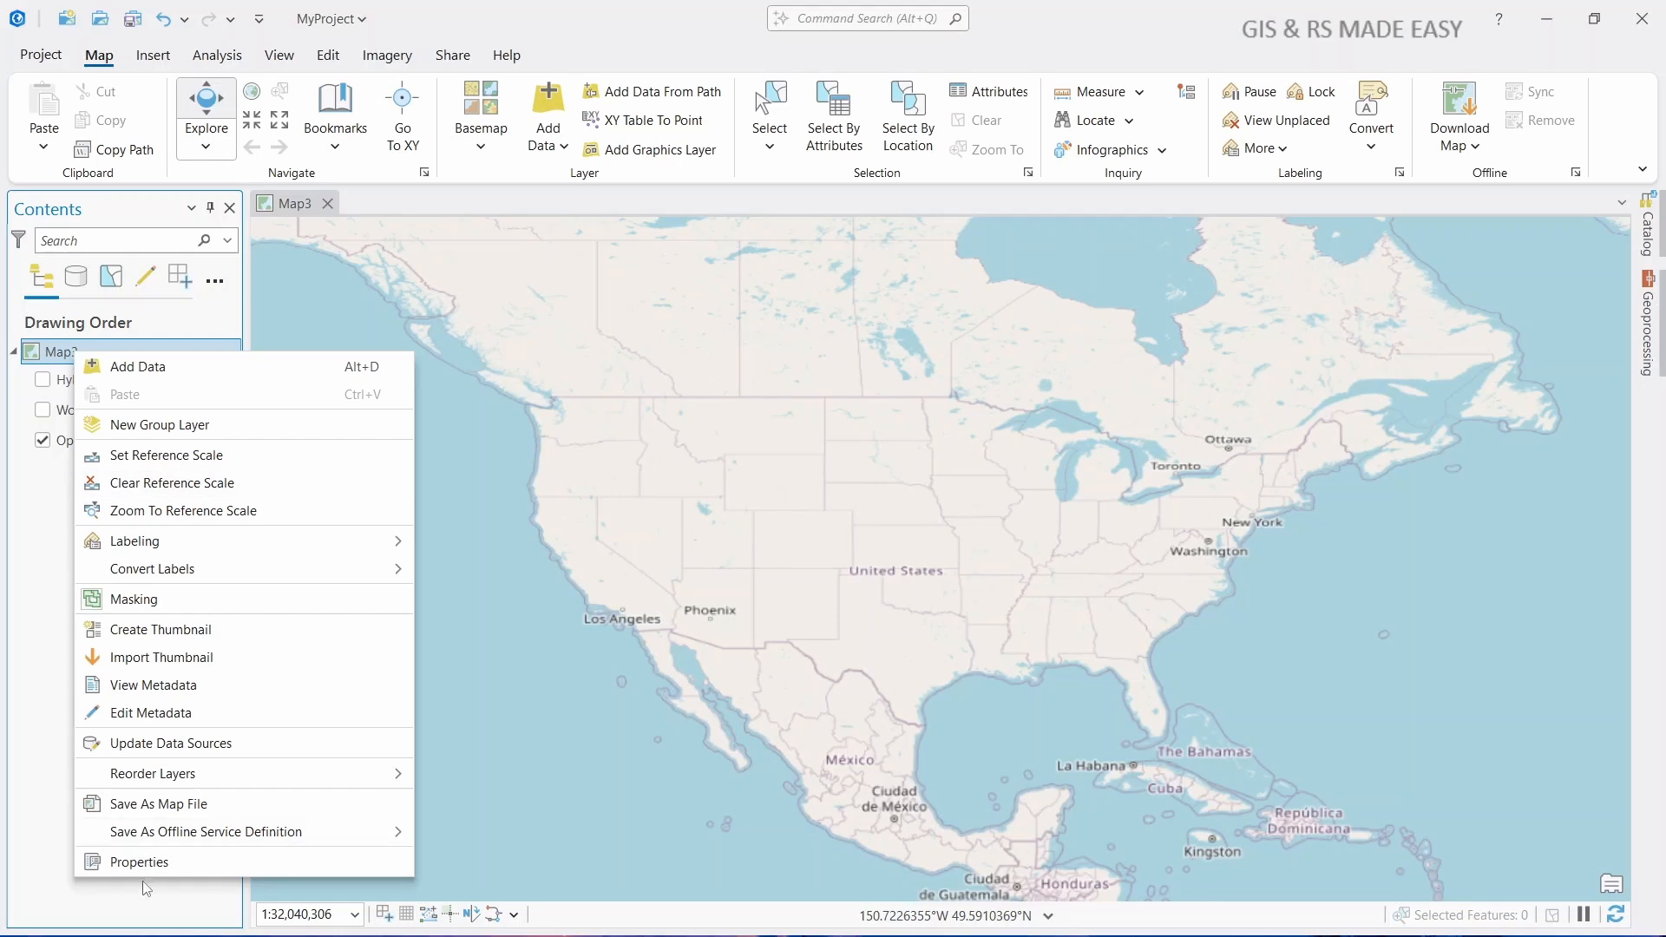
# Open the properties of Map3 and review its general settings and the available coordinate system groups, including Layers.
pyautogui.click(152, 864)
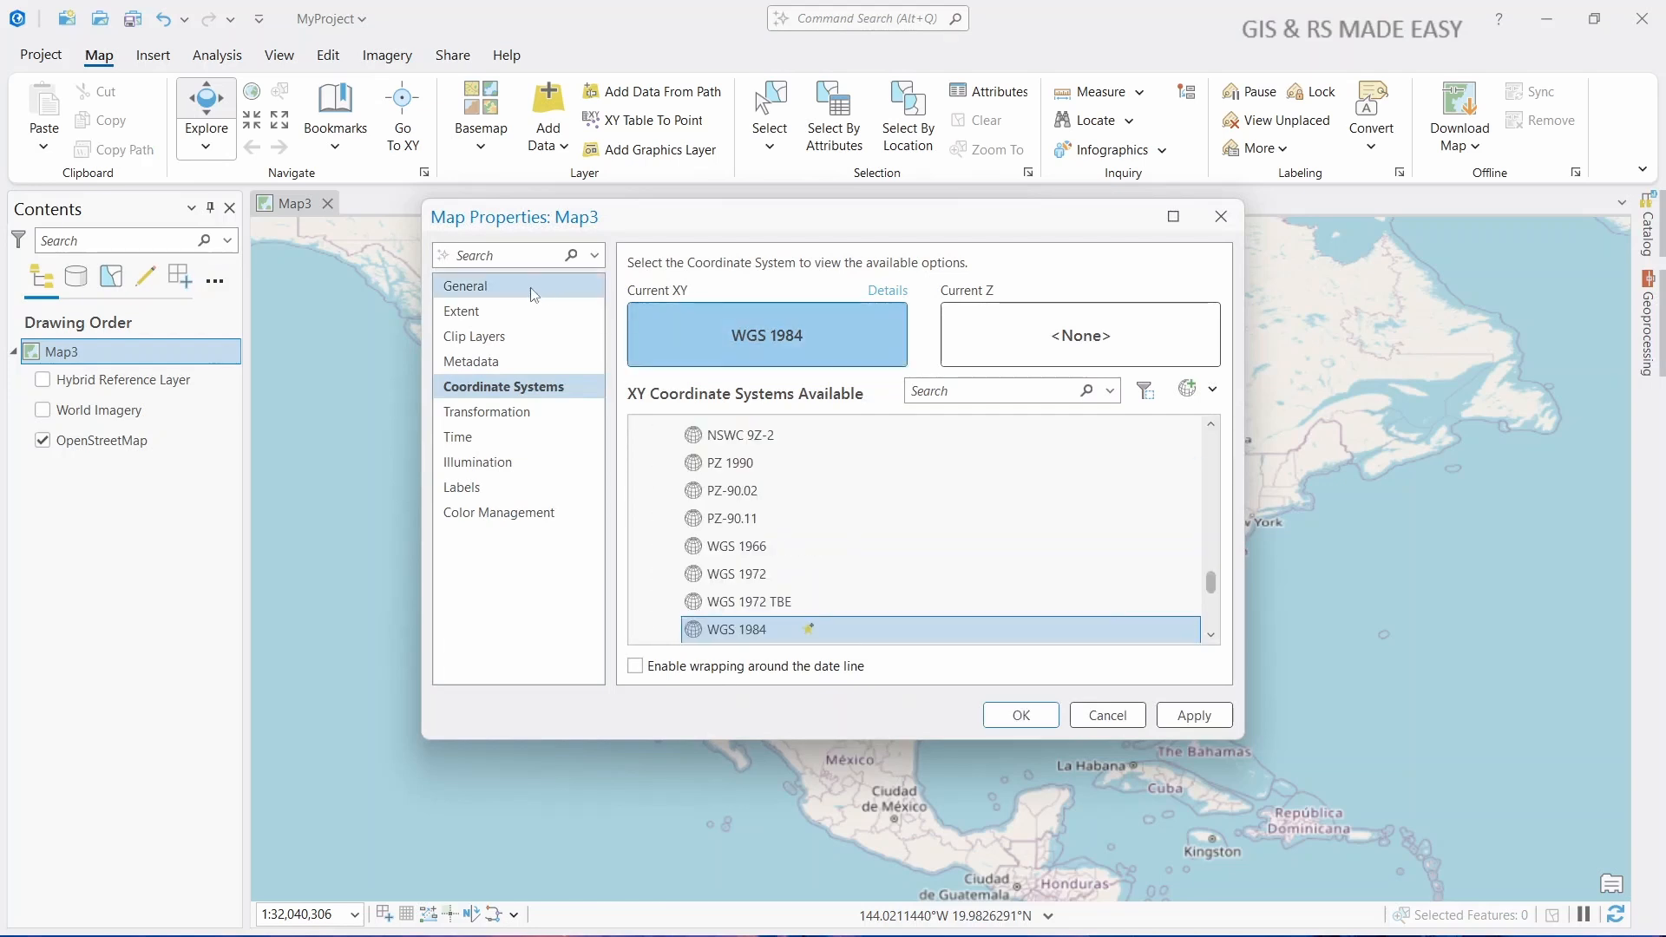
pyautogui.click(519, 292)
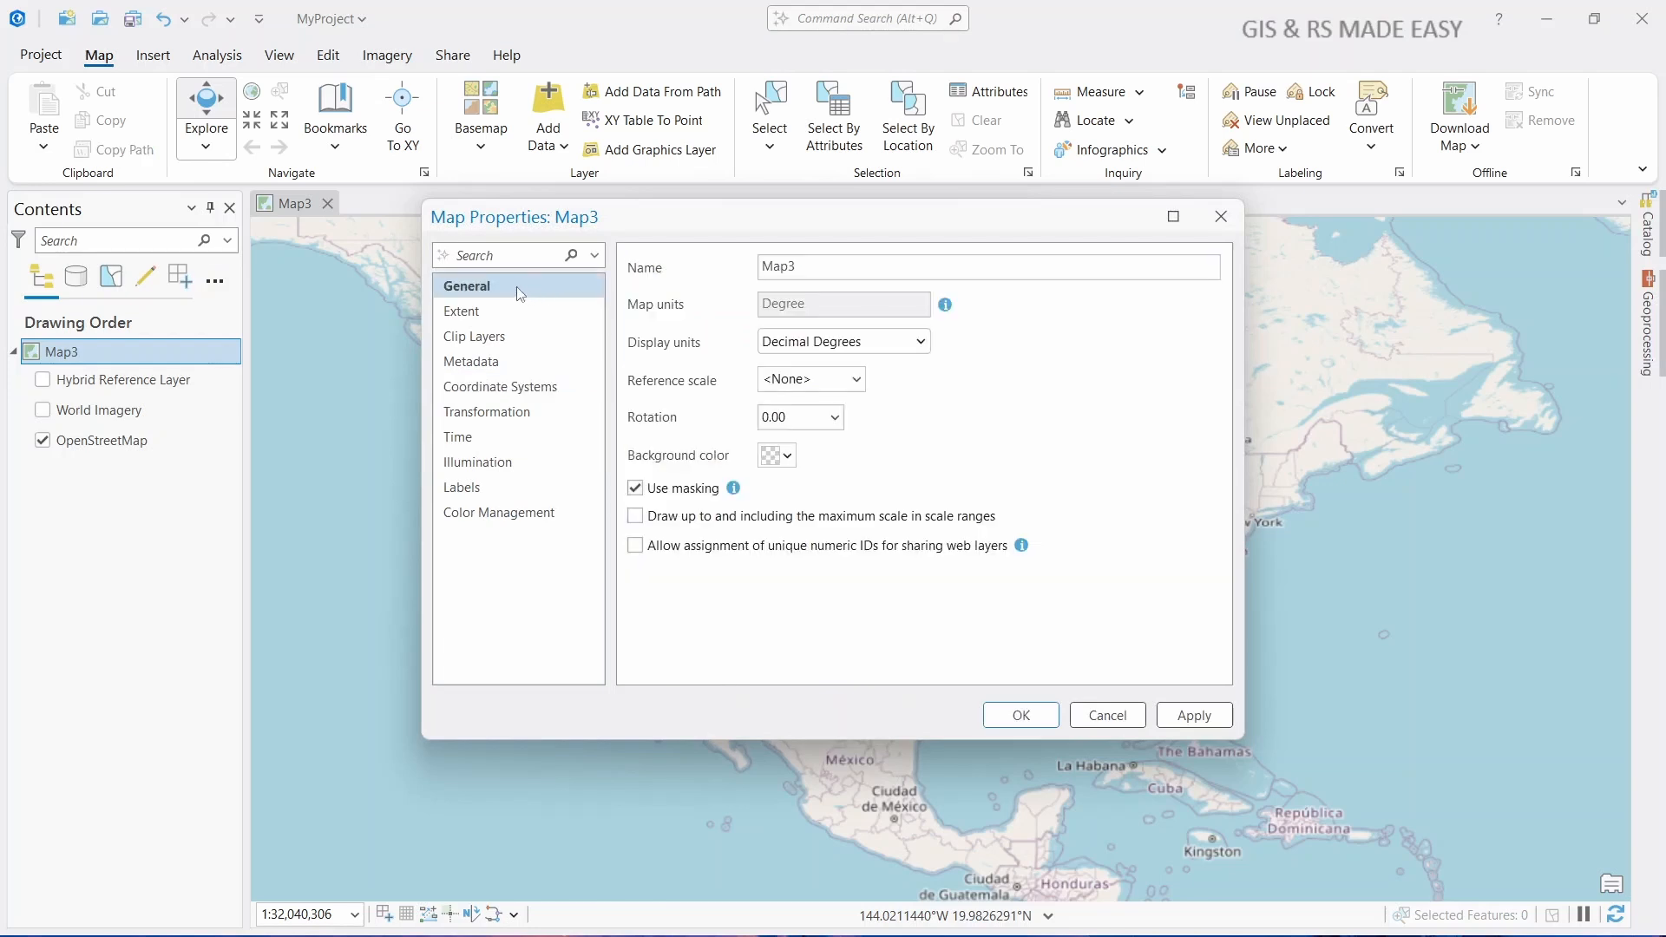
pyautogui.click(510, 395)
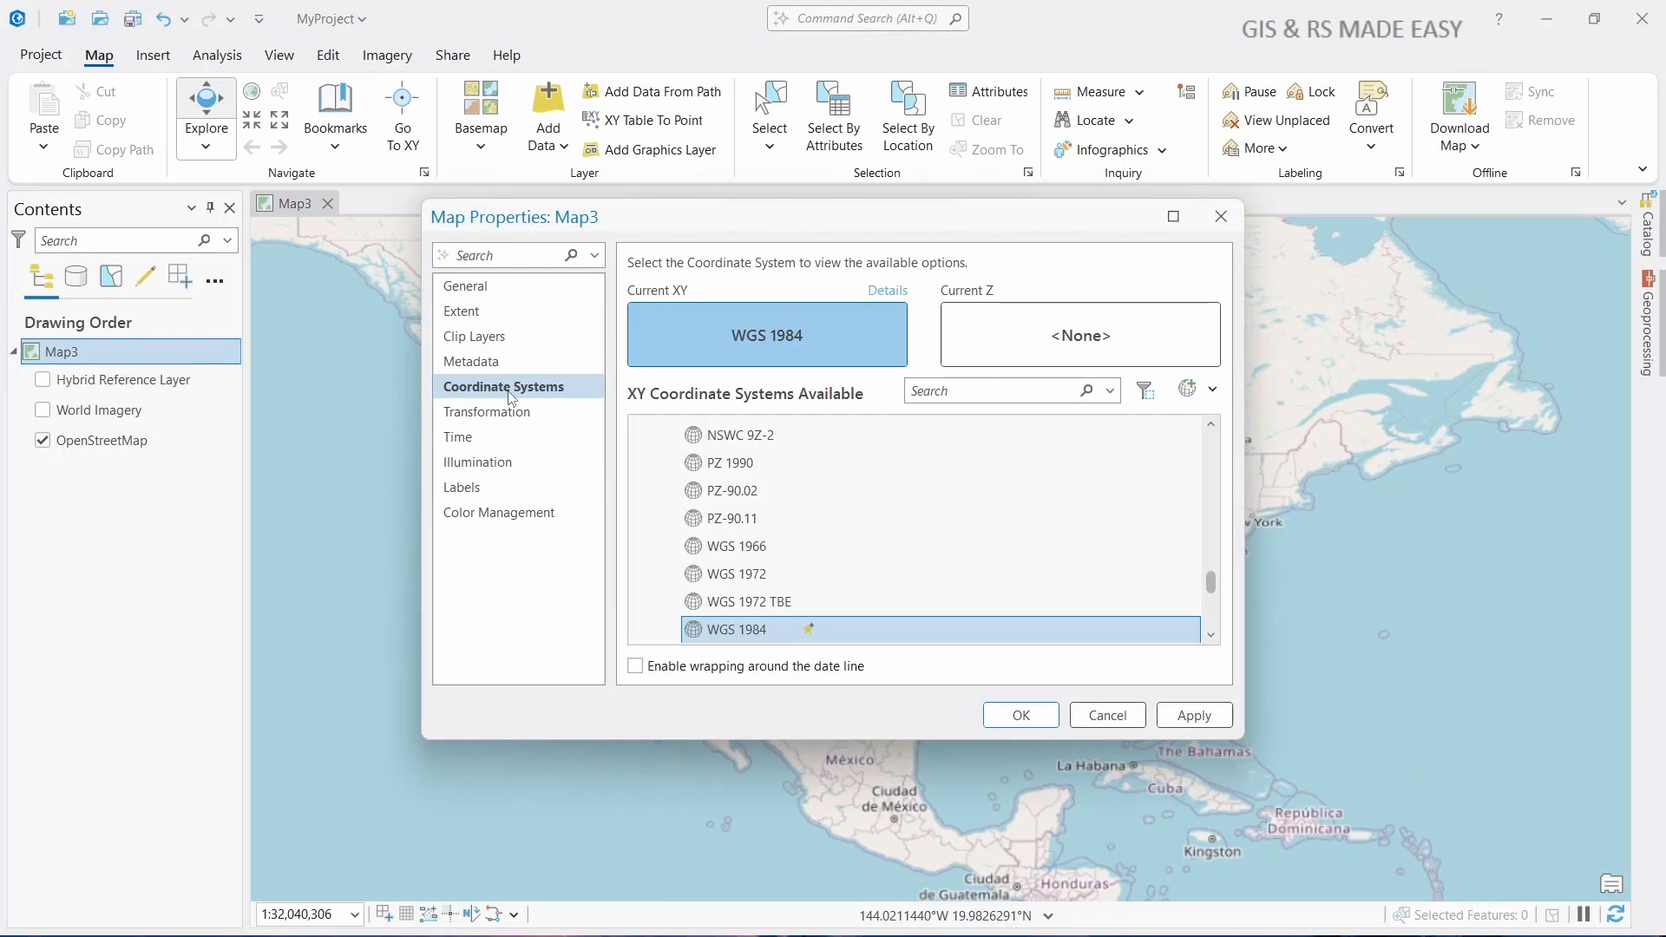
pyautogui.scroll(15, 664, 514)
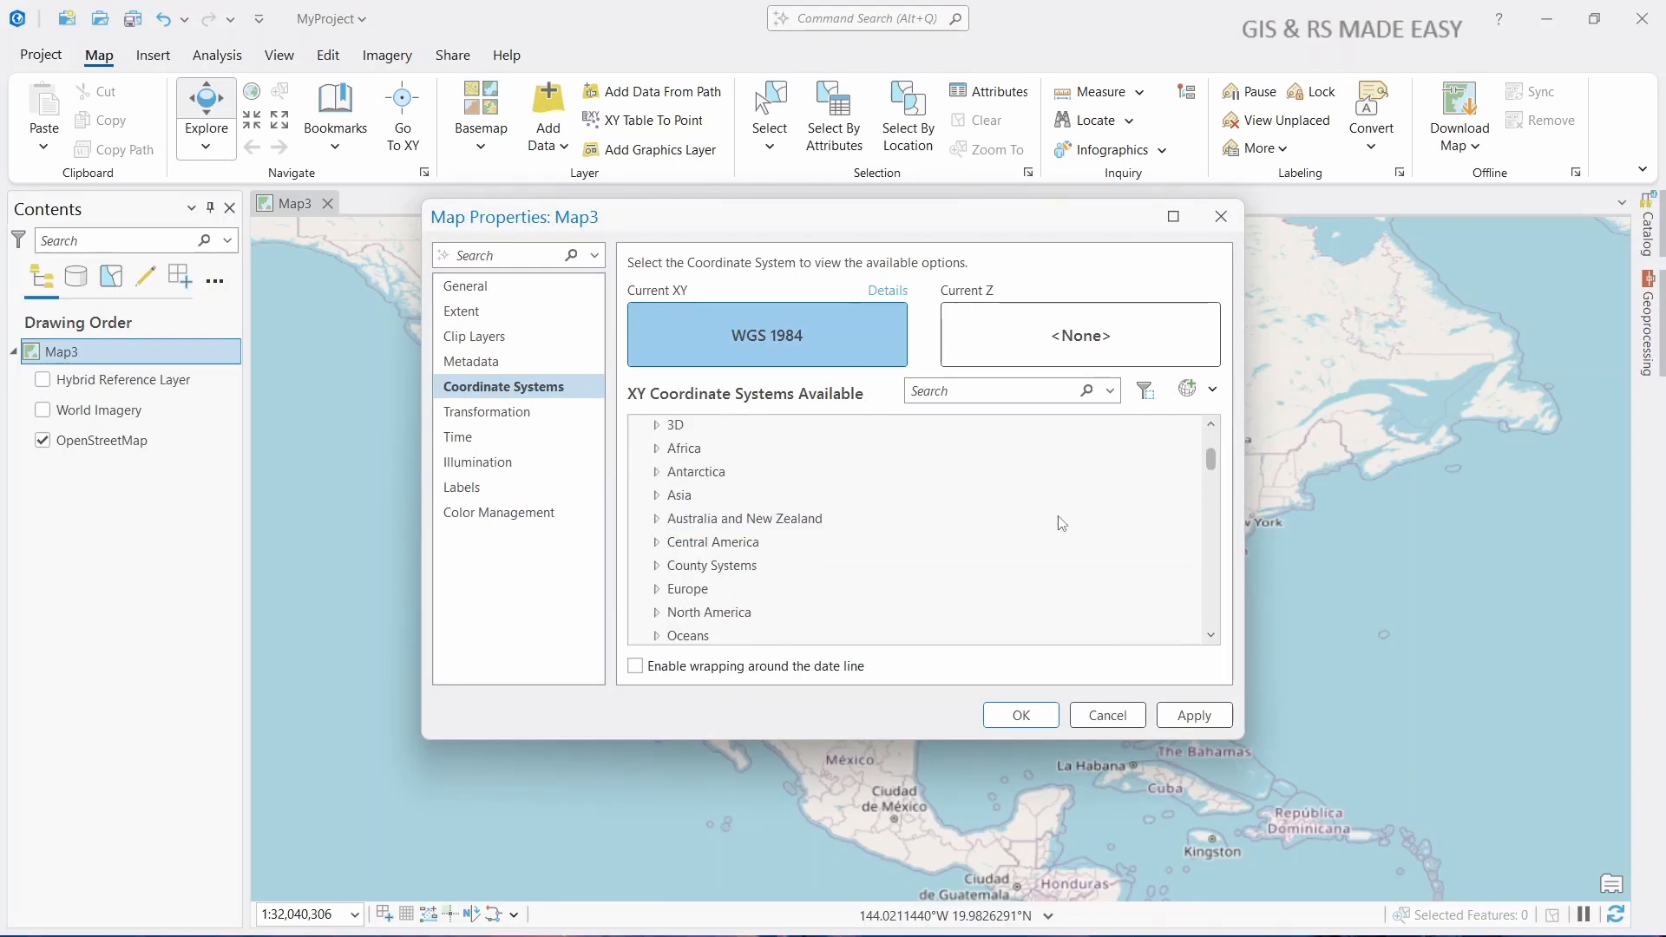
pyautogui.moveTo(1217, 459); pyautogui.dragTo(1215, 425)
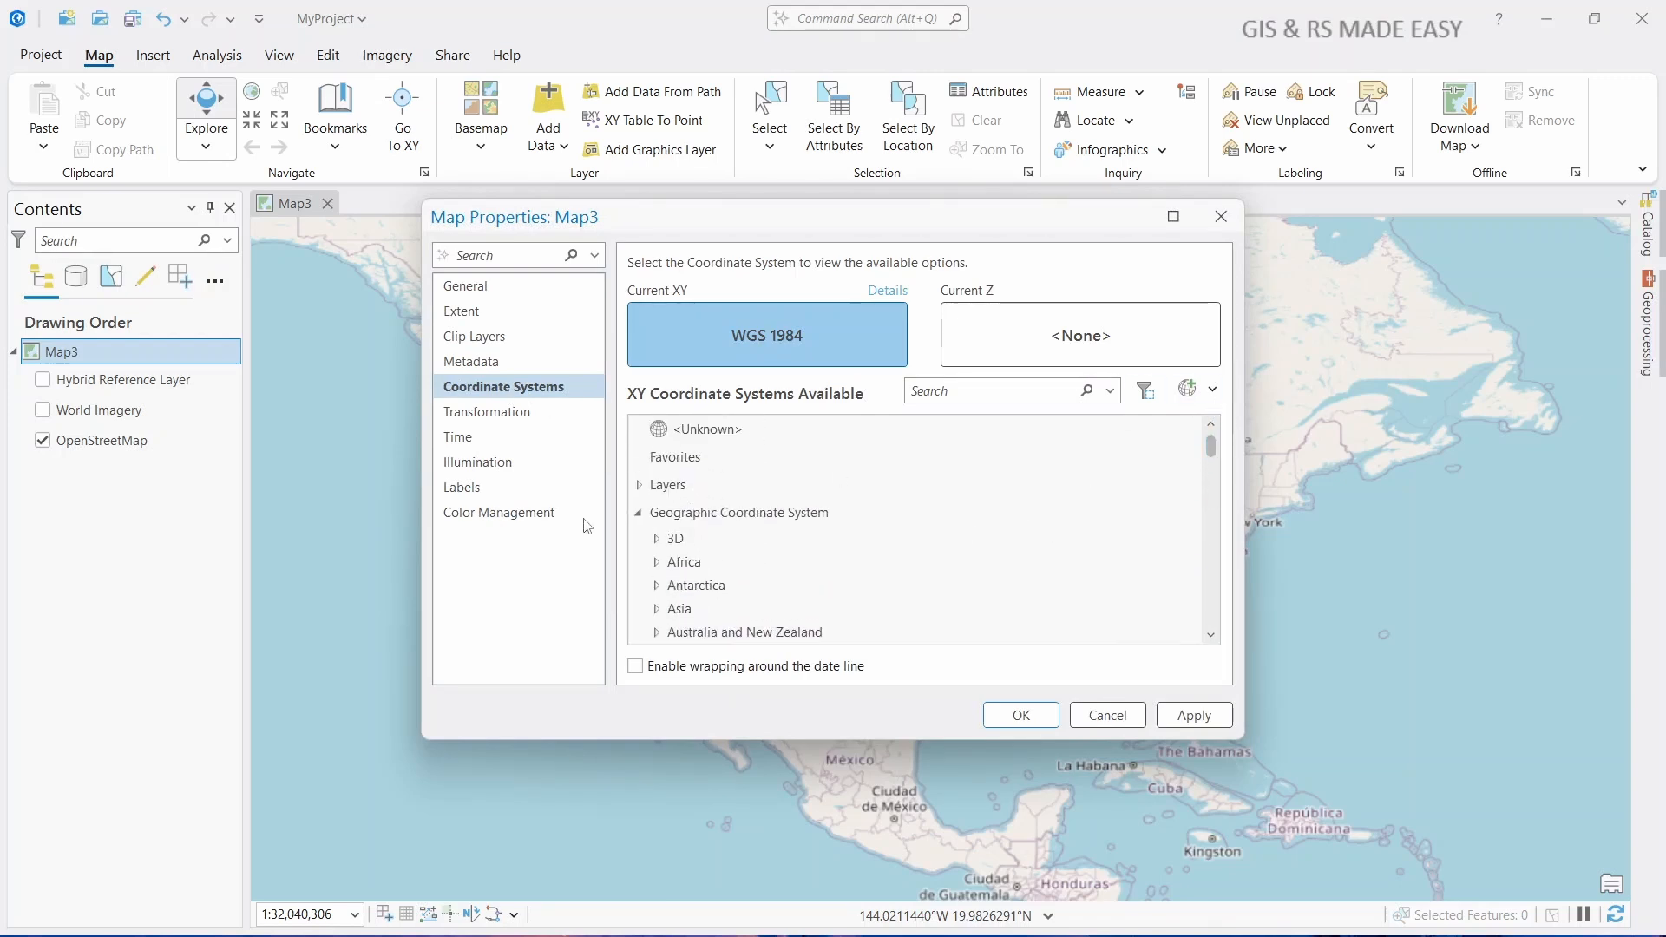
pyautogui.click(642, 514)
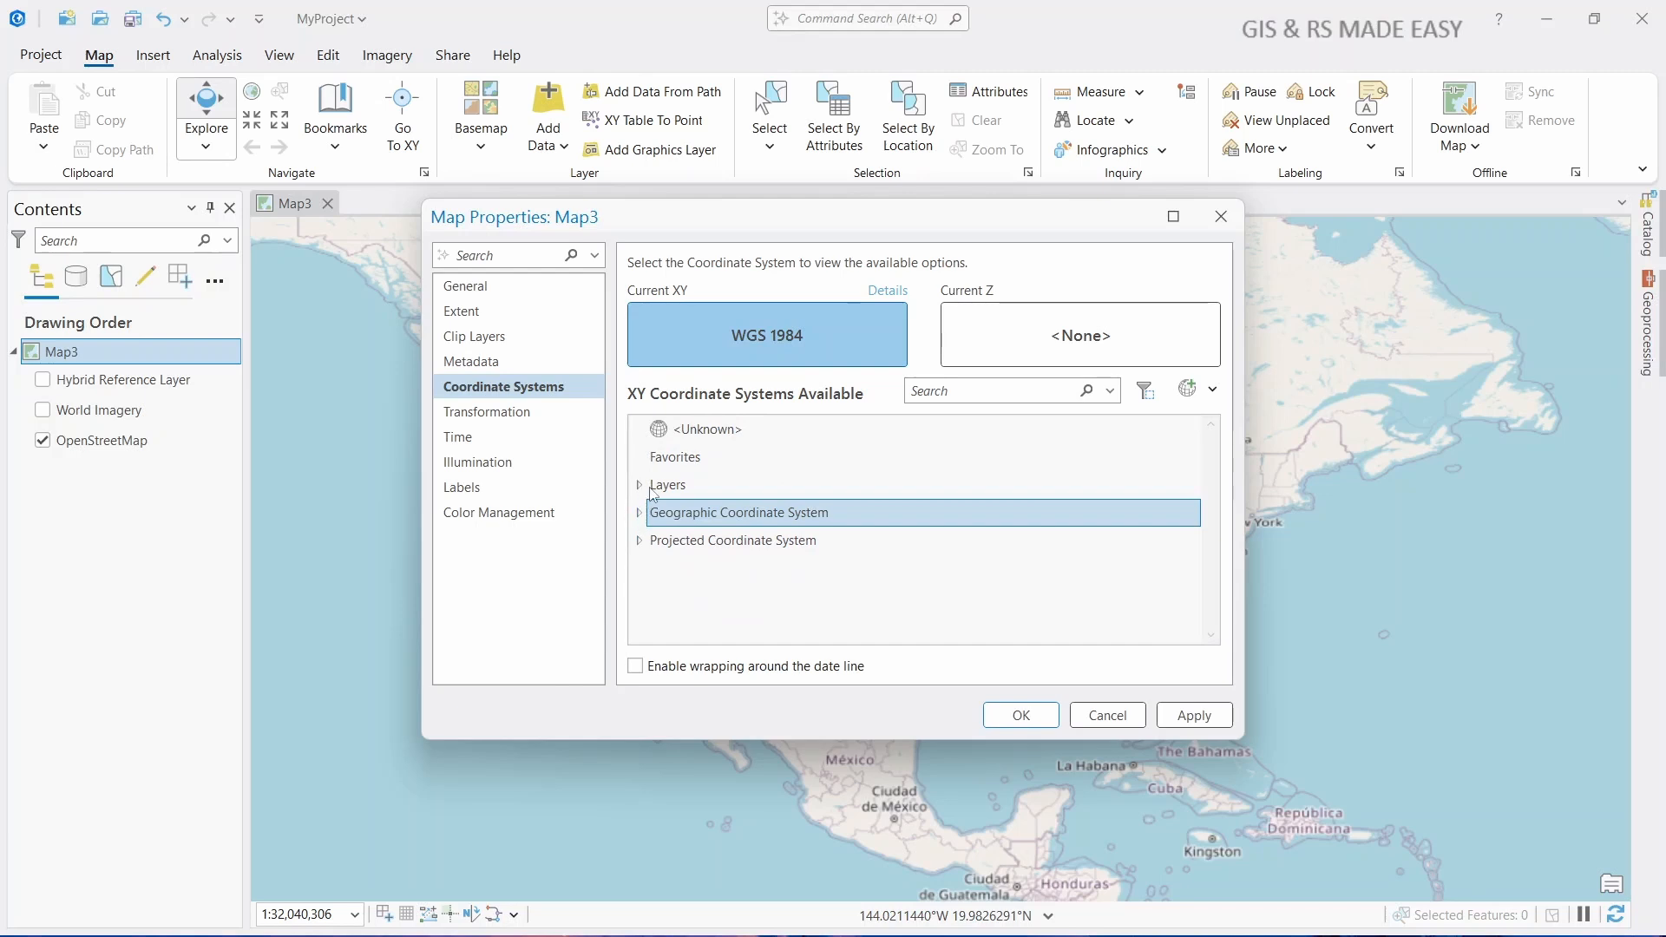
pyautogui.click(639, 486)
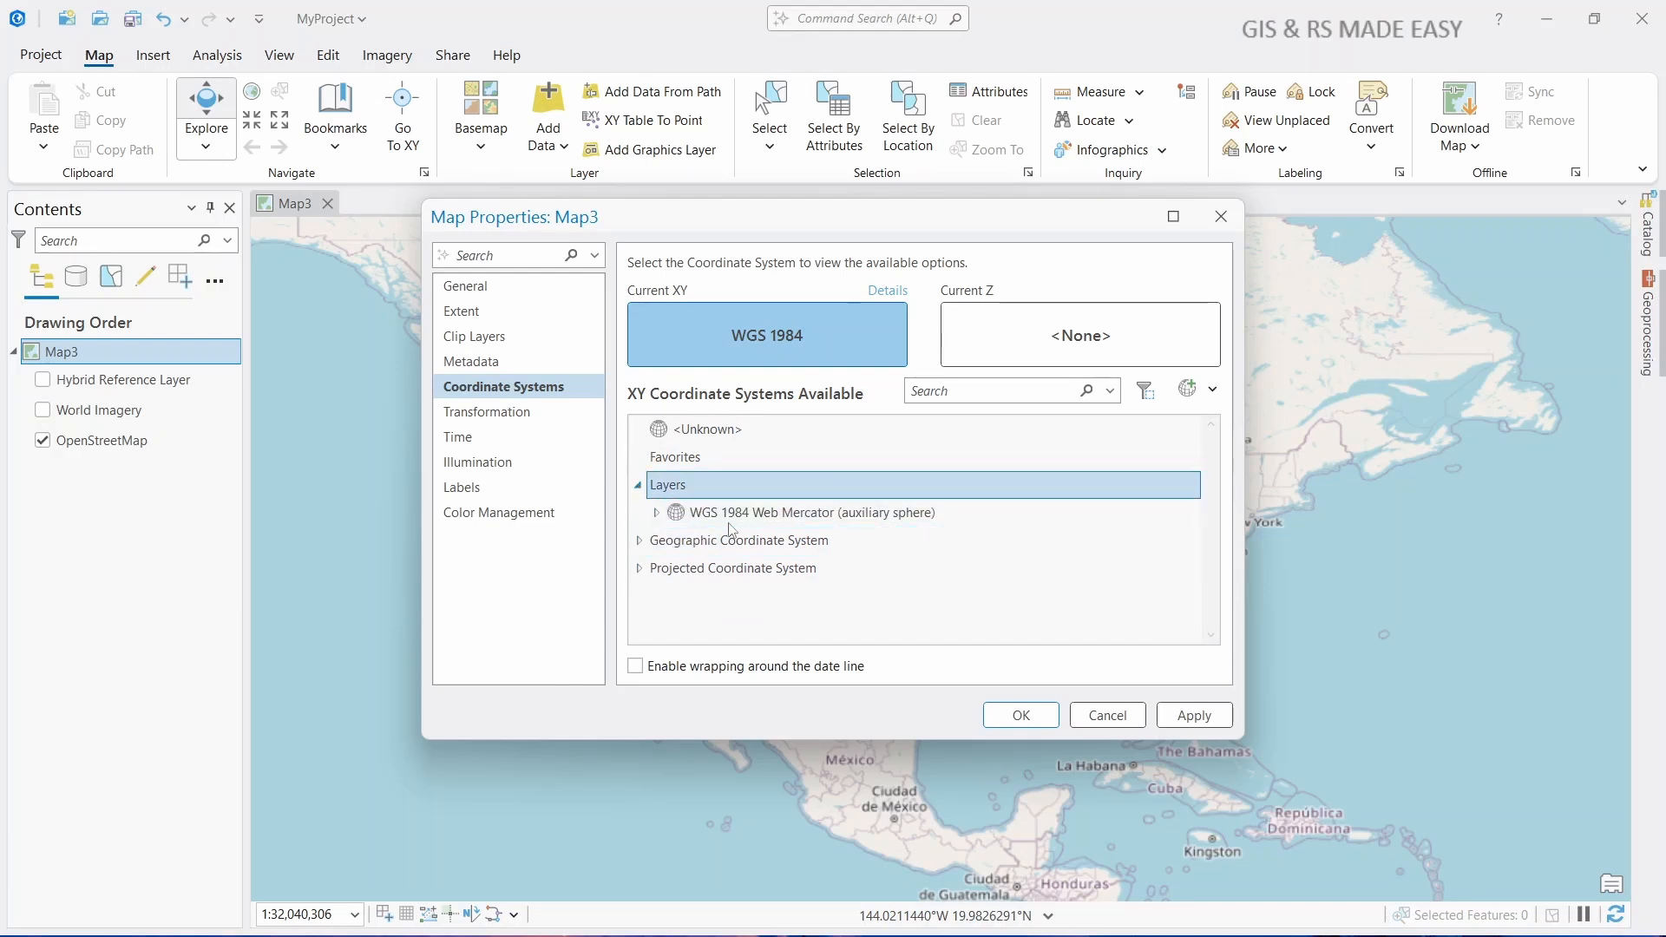
pyautogui.click(639, 486)
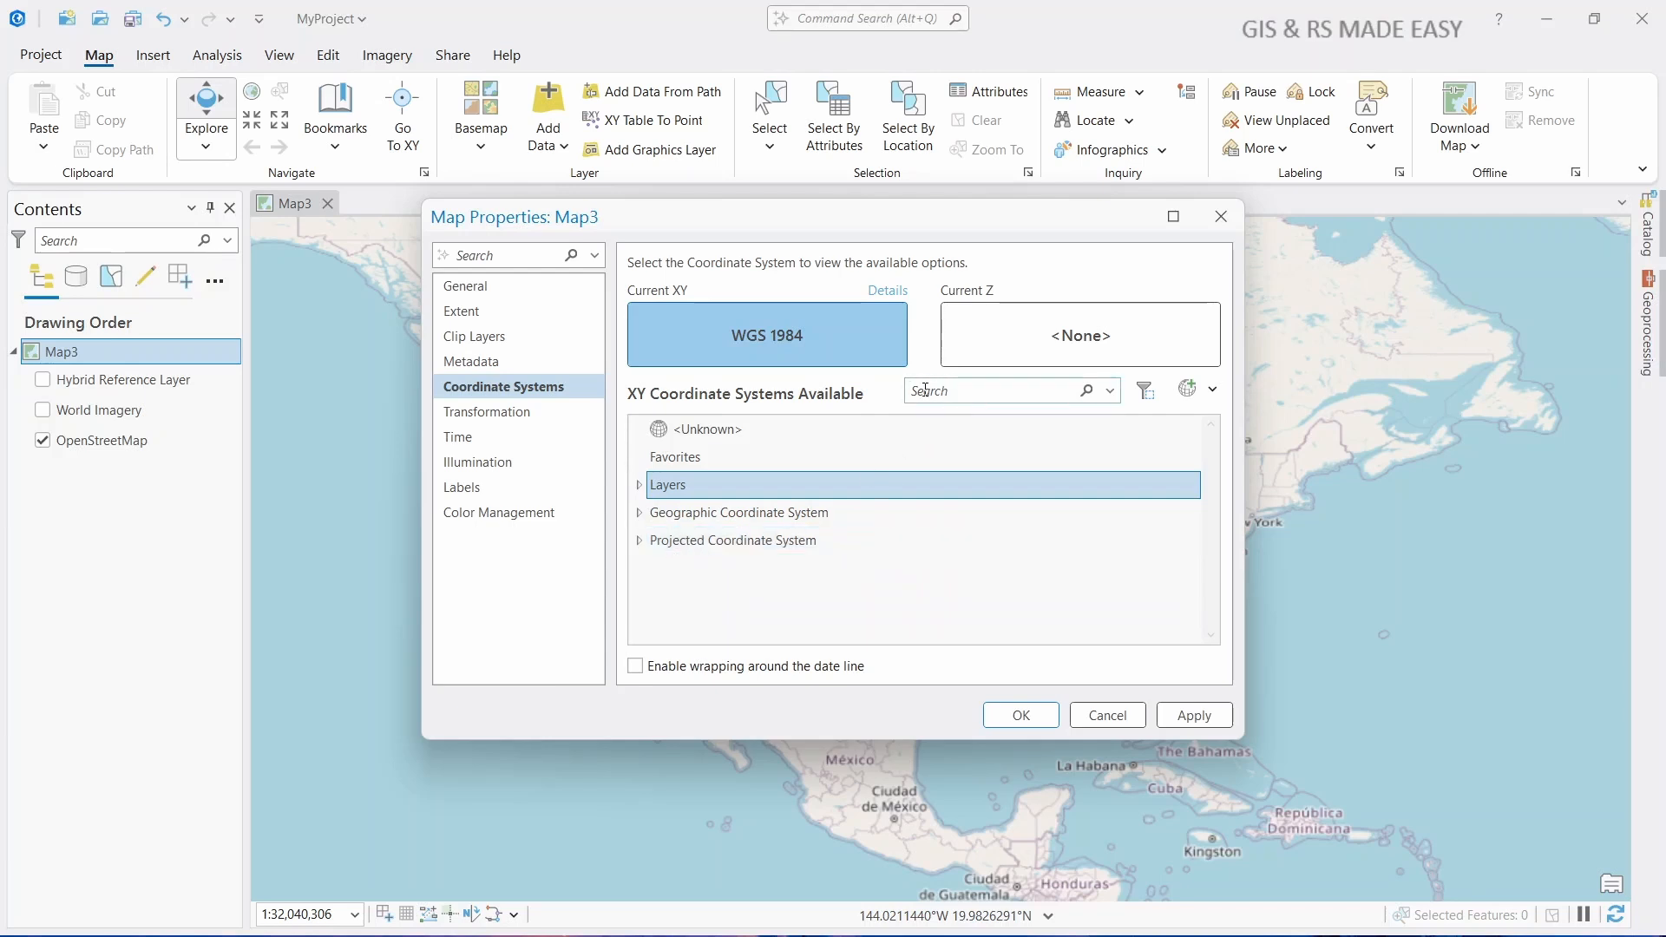
# Find coordinate system 3857 and select WGS 1984 Web Mercator (auxiliary sphere) as the map's XY coordinate system.
pyautogui.click(925, 391)
pyautogui.write('3857')
pyautogui.press('Return')
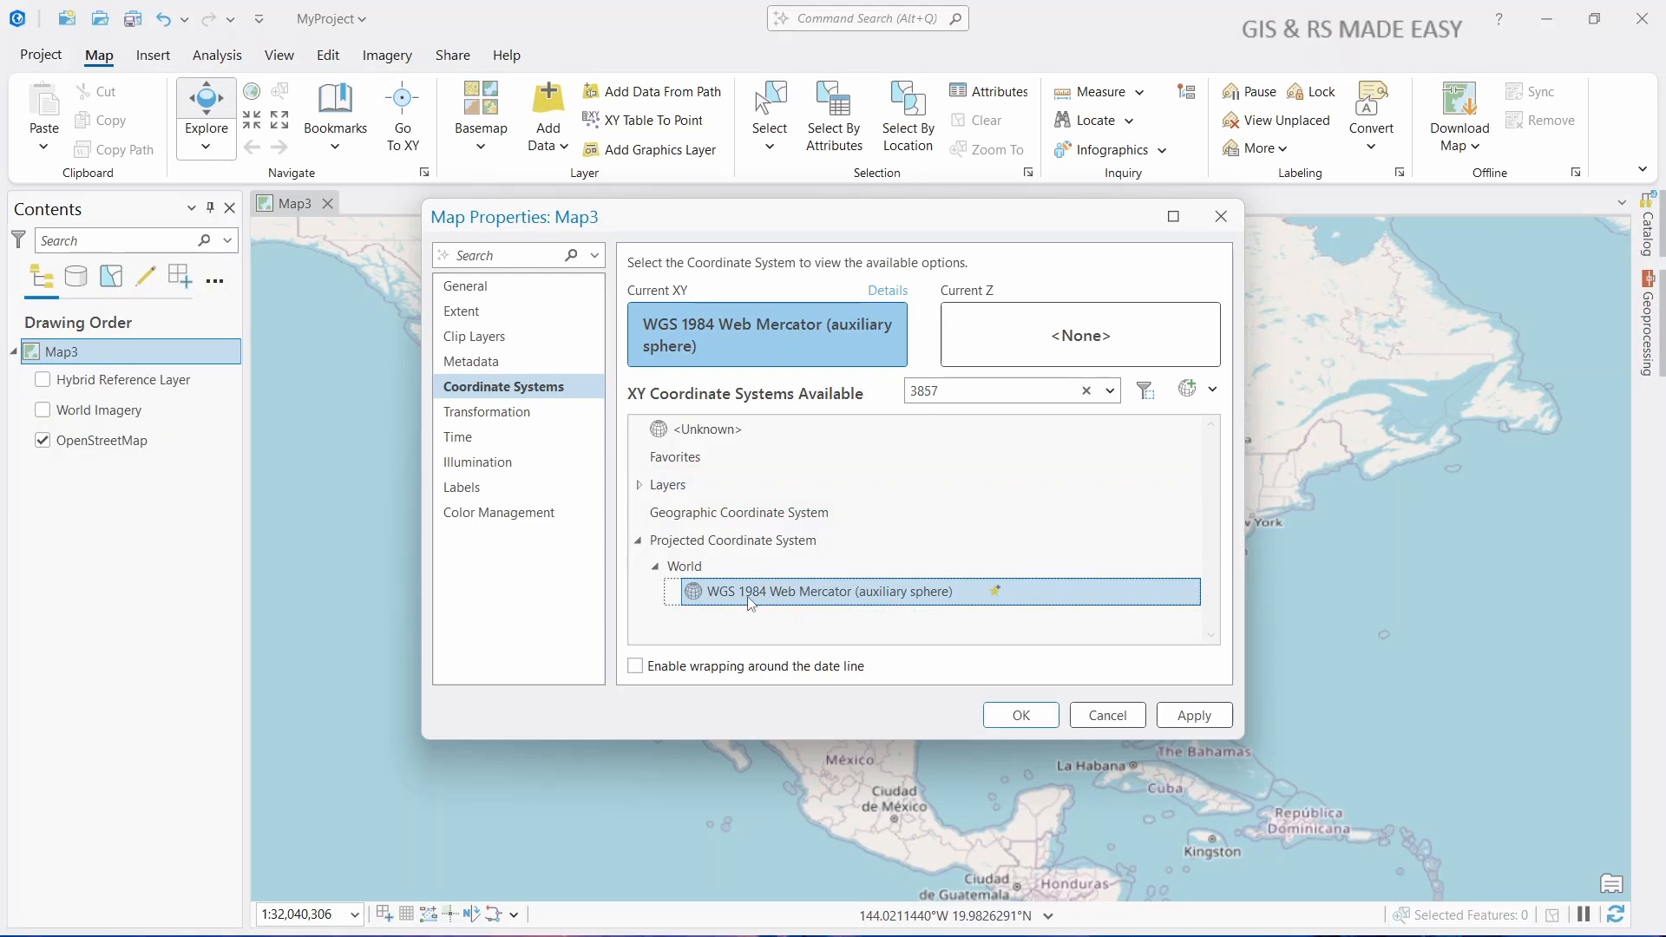
# Search the coordinate systems for "nad" and examine the NAD 1927 UTM zones for North America.
pyautogui.doubleClick(947, 393)
pyautogui.write('nad')
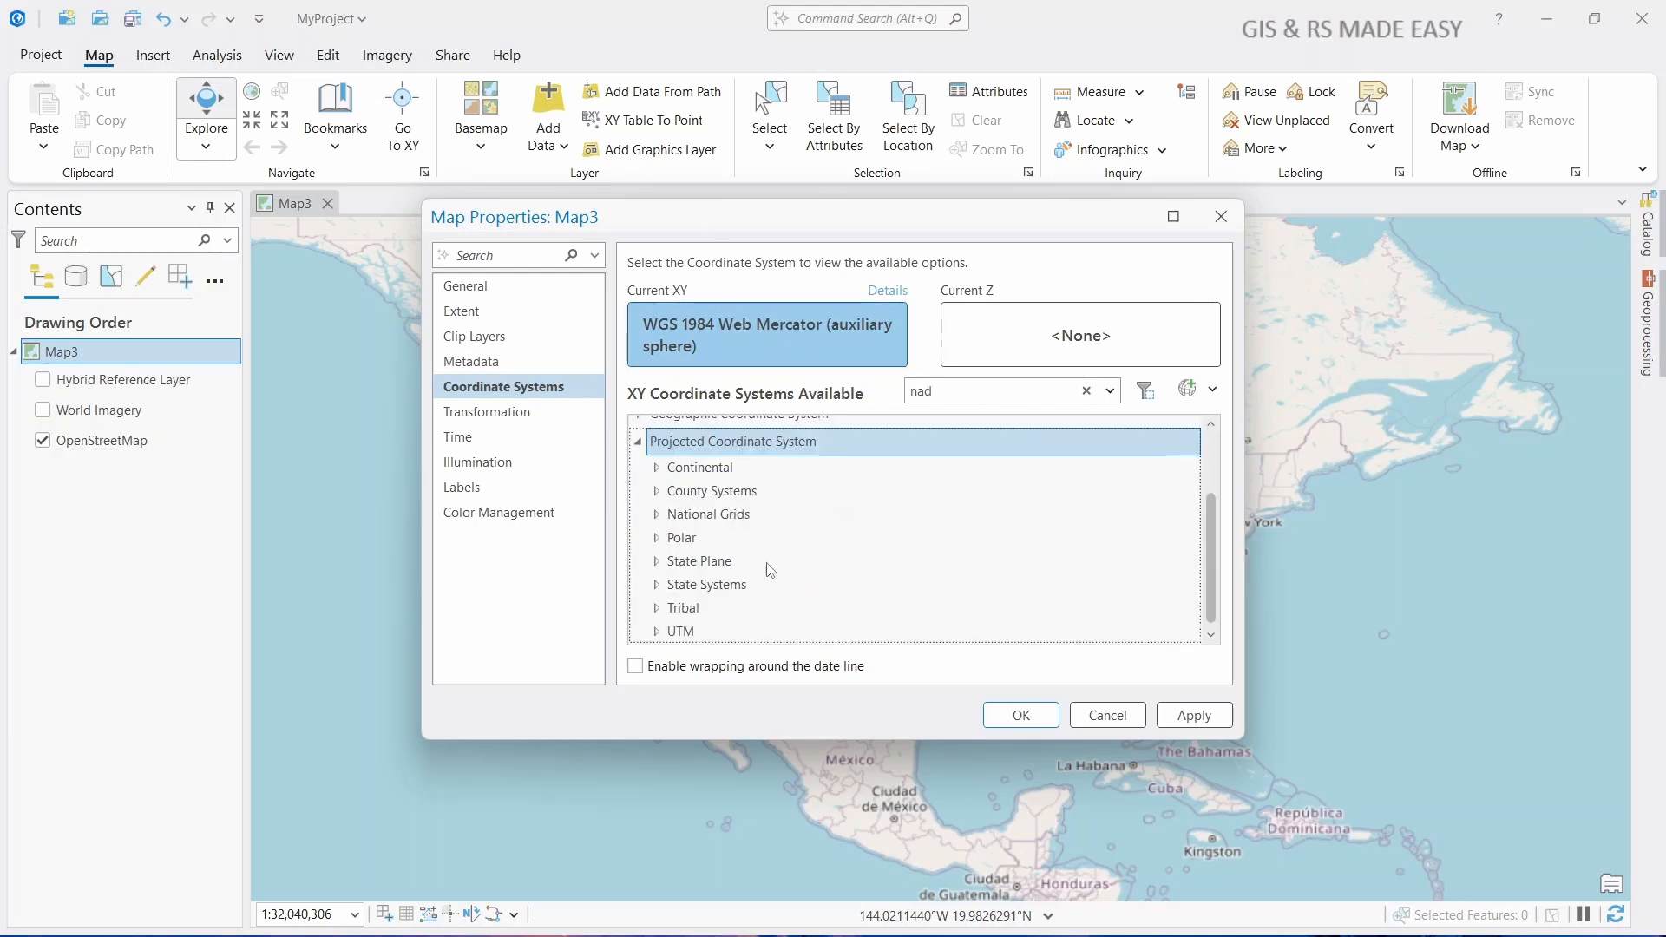
pyautogui.click(656, 631)
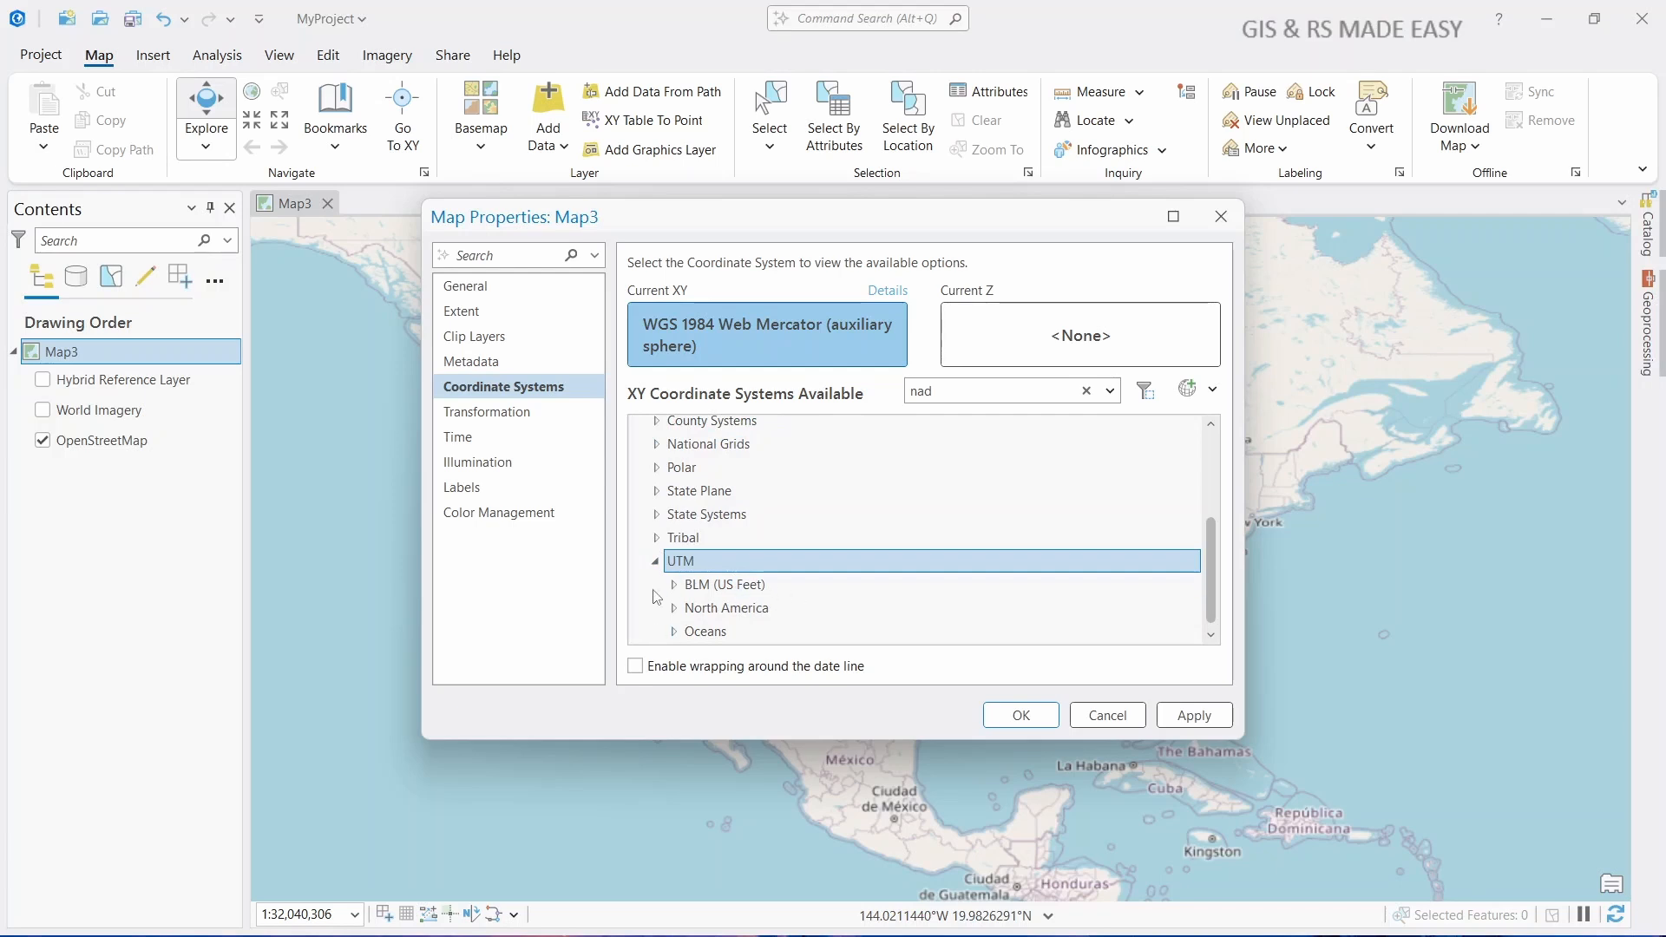
pyautogui.click(676, 612)
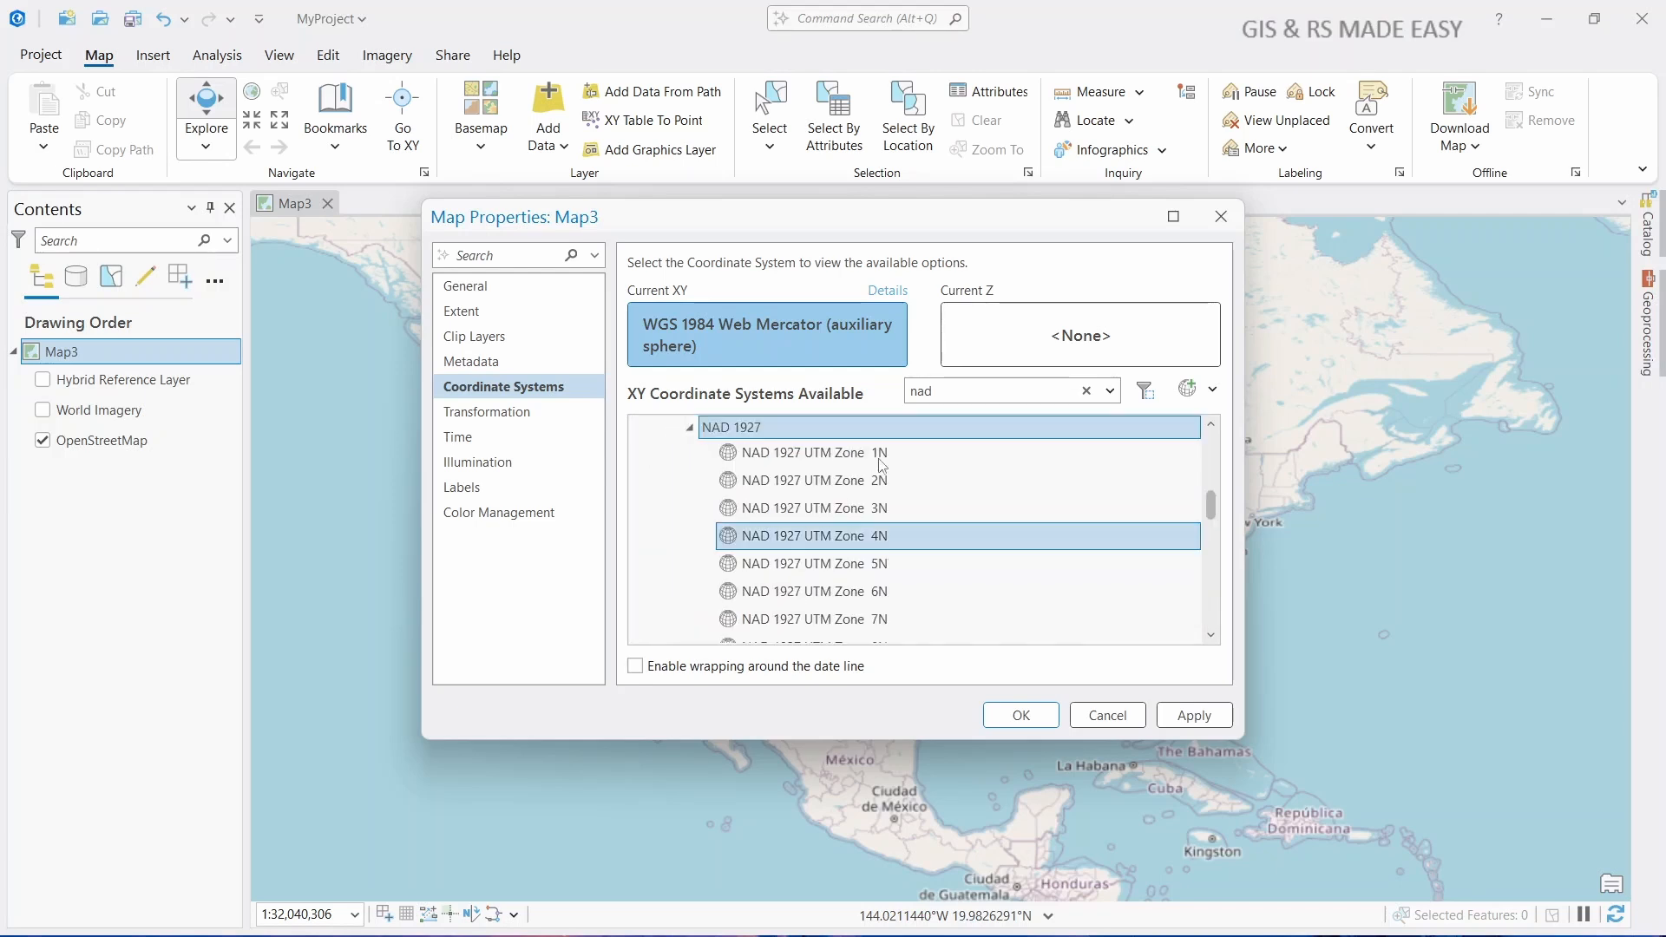
pyautogui.scroll(-15, 876, 507)
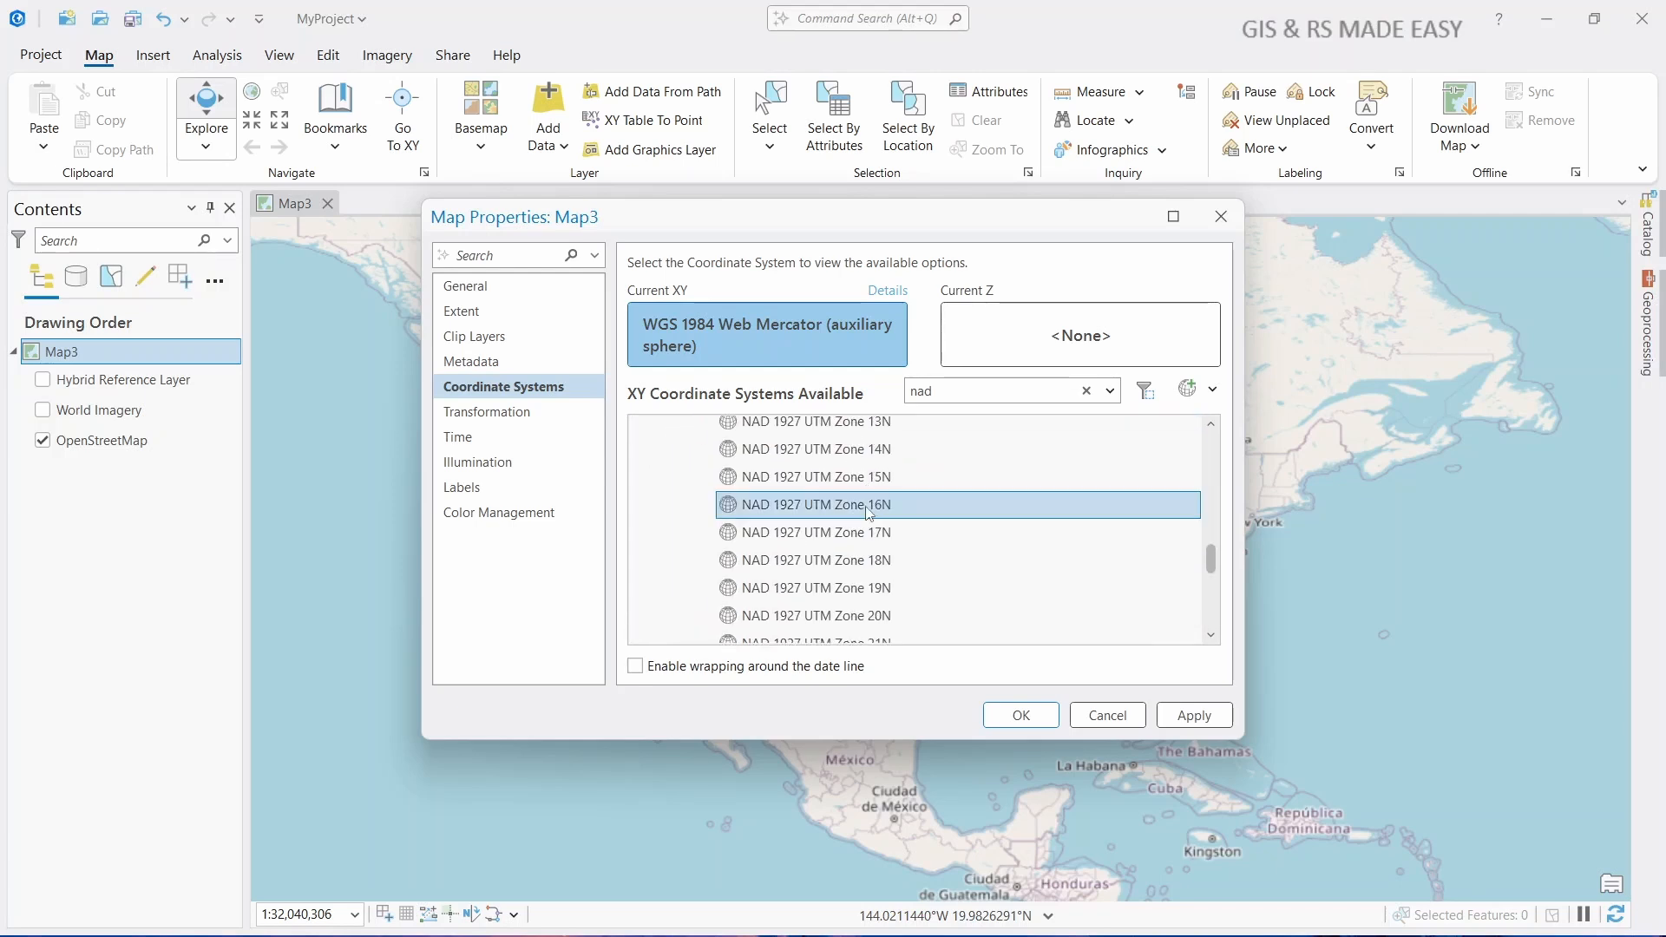
pyautogui.scroll(15, 863, 509)
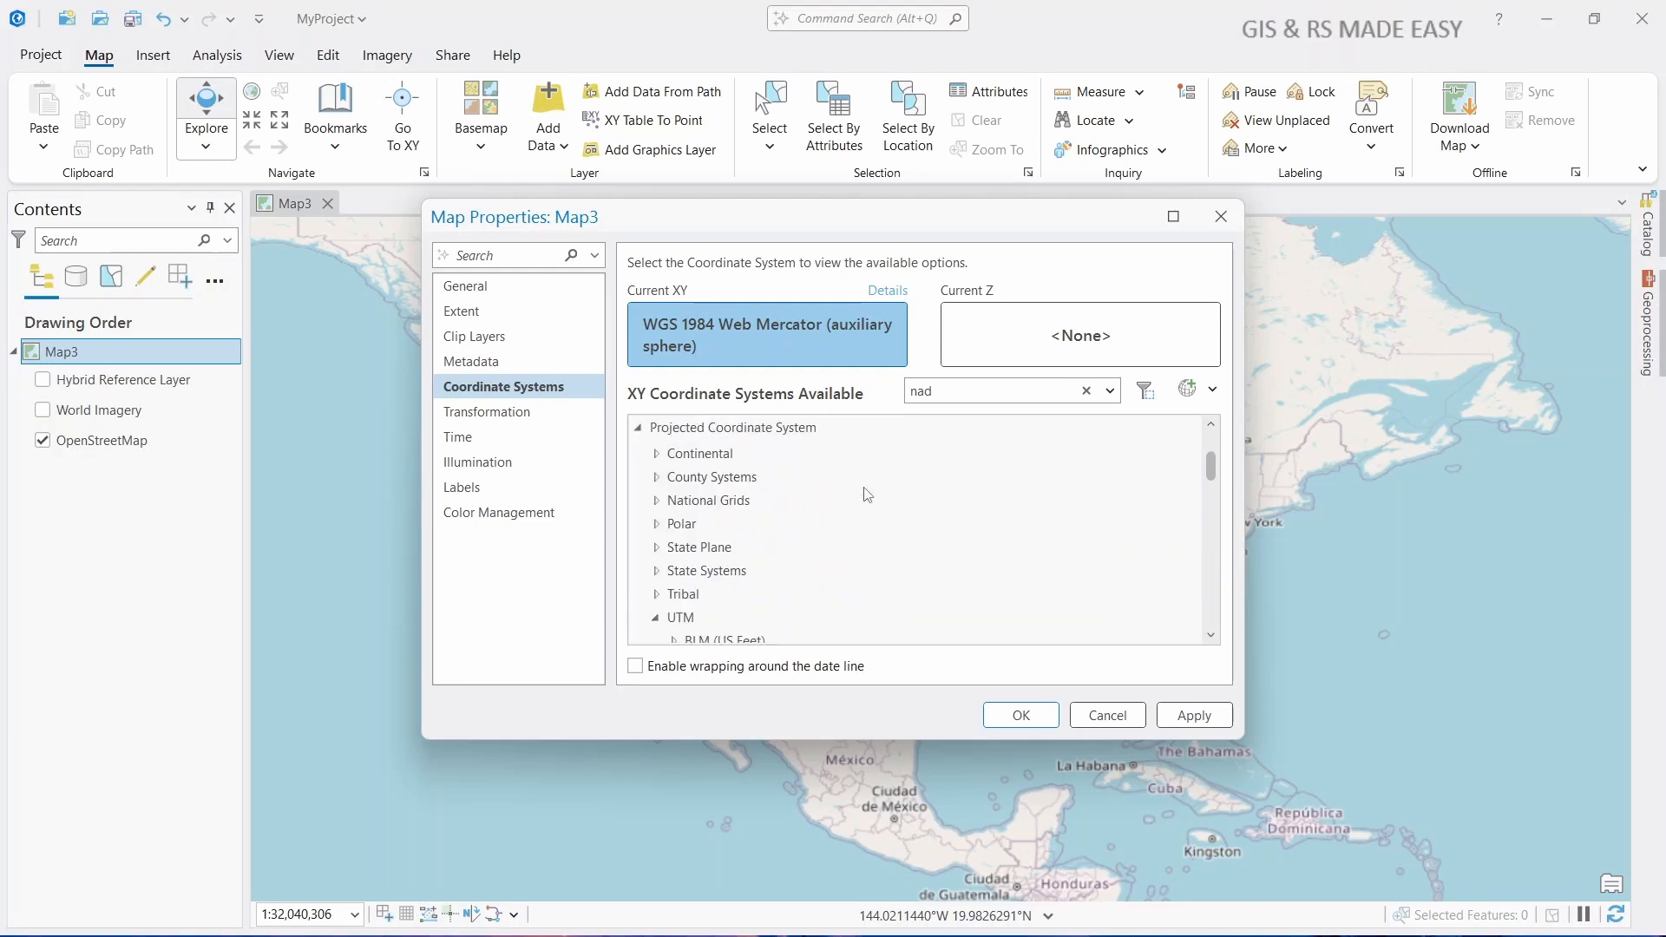
pyautogui.click(639, 541)
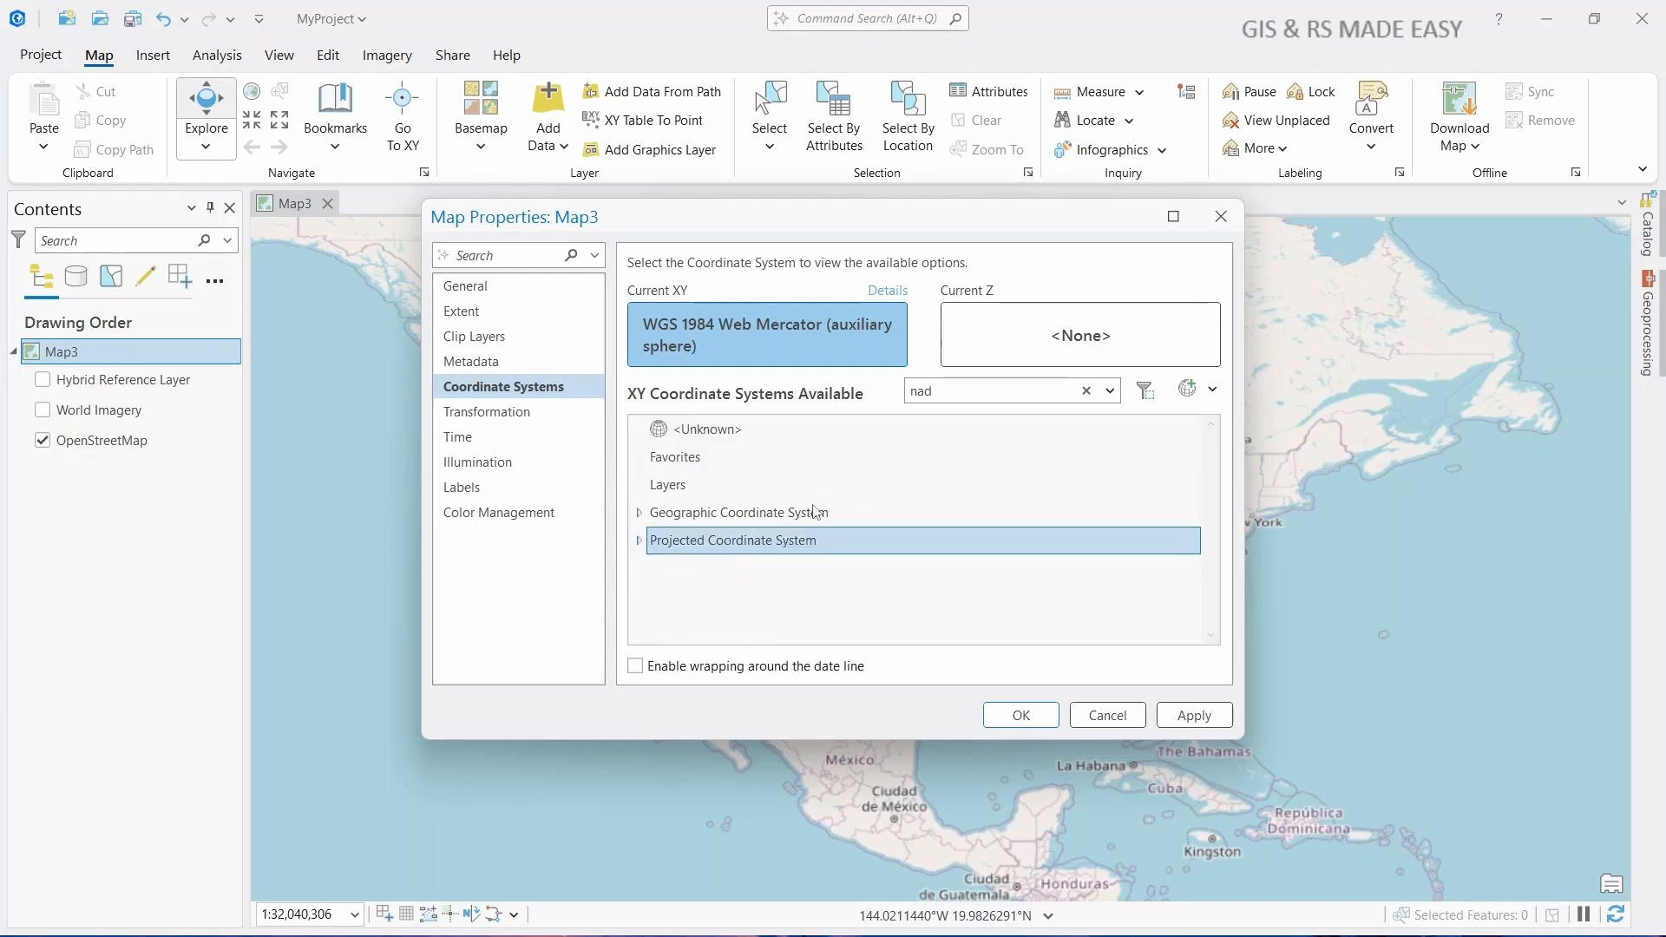
# Find "web merca", choose WGS 1984 Web Mercator (auxiliary sphere), apply it to Map3 and close the map properties.
pyautogui.moveTo(978, 396); pyautogui.dragTo(839, 398)
pyautogui.write('web merca')
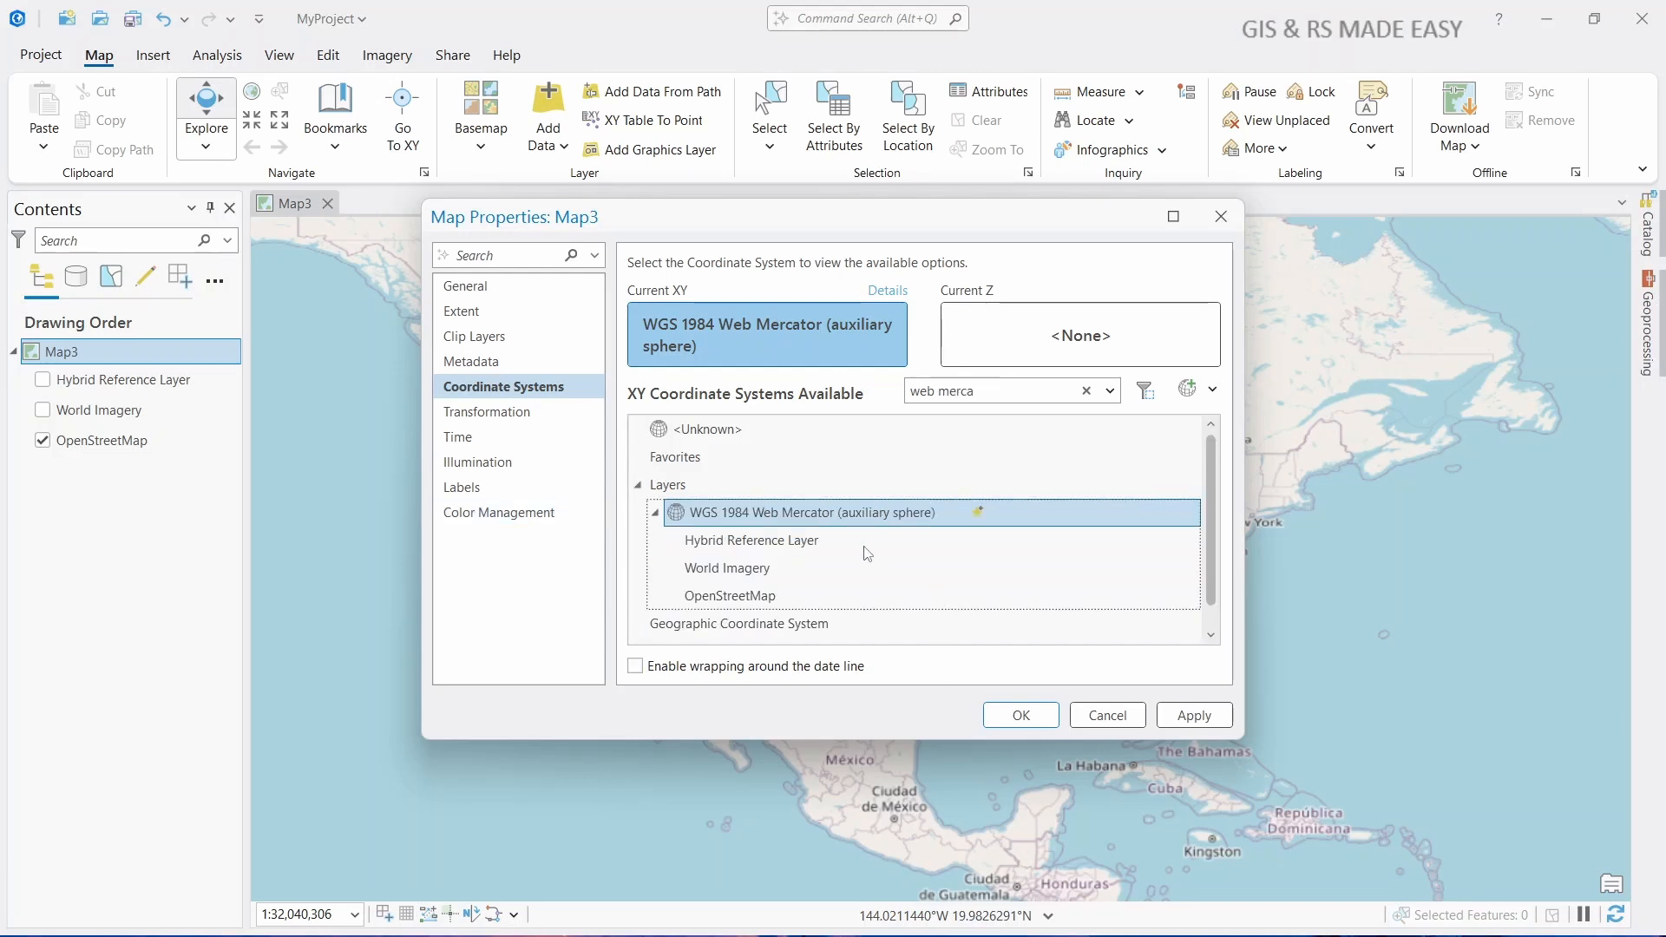
pyautogui.click(1192, 718)
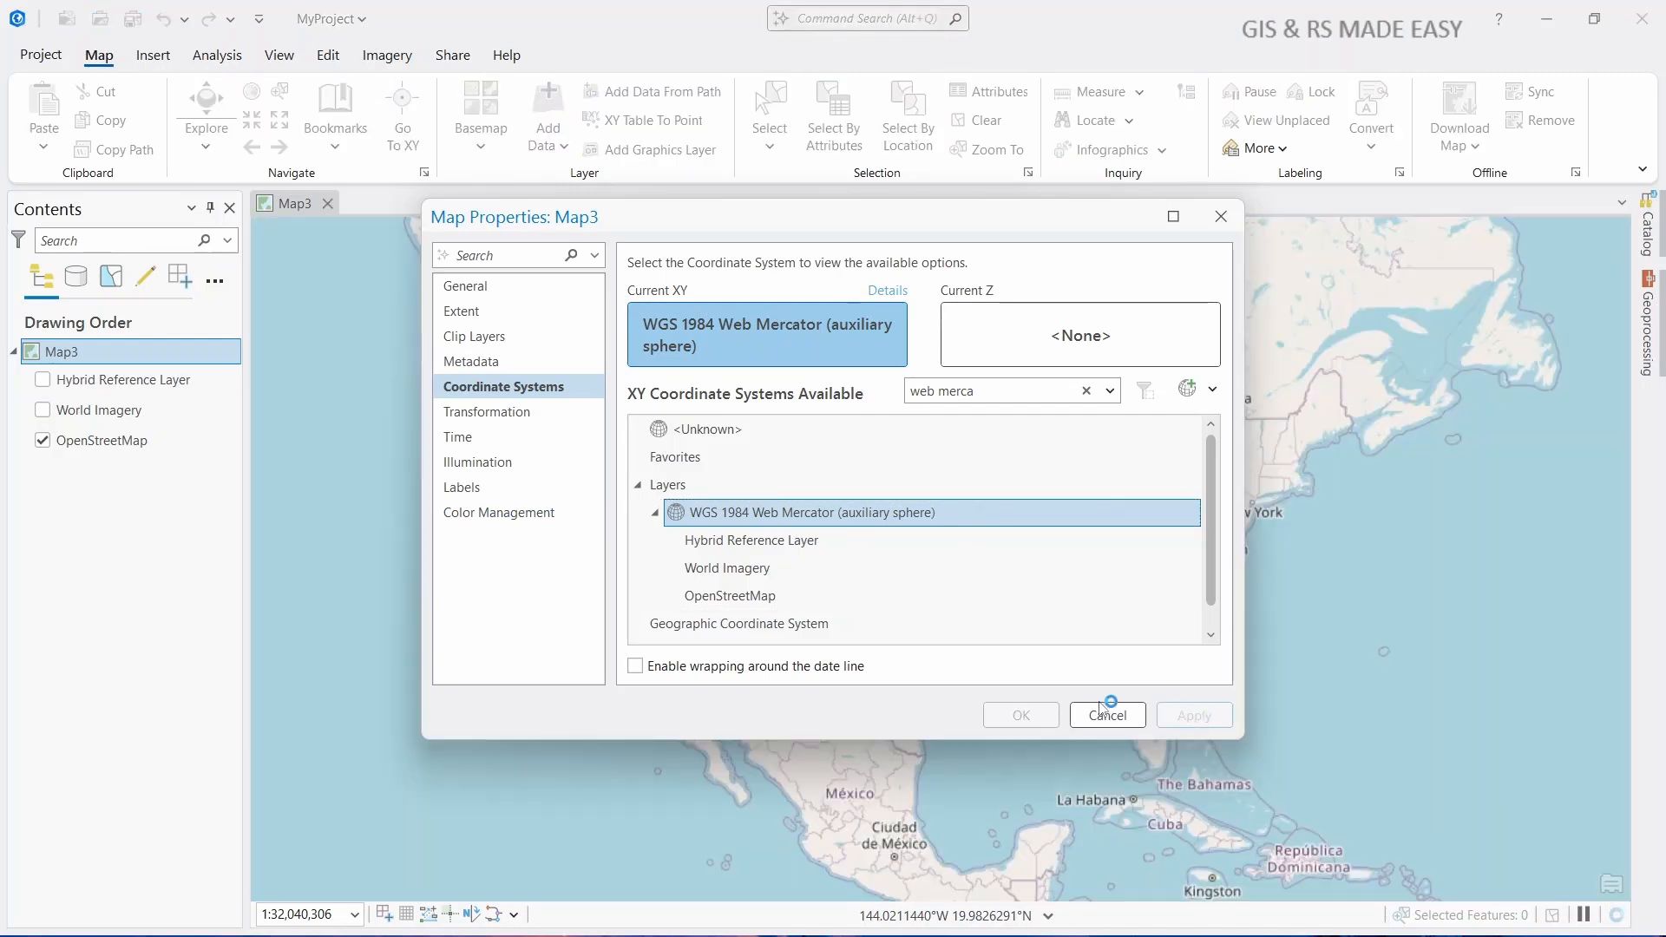
pyautogui.click(1052, 714)
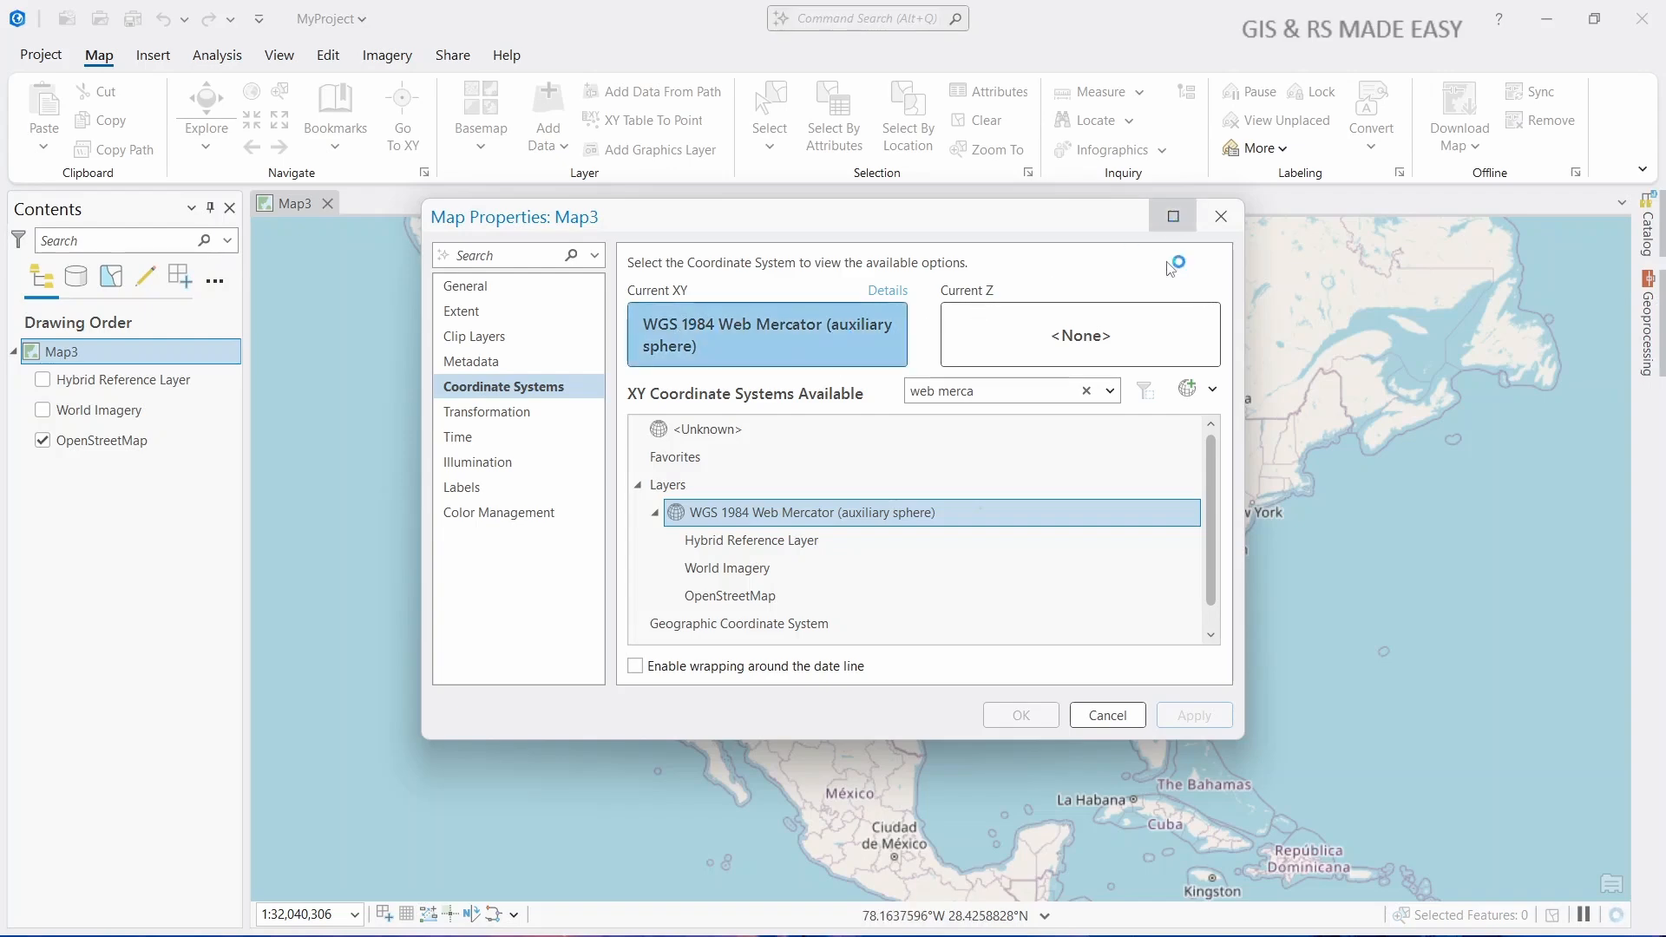
pyautogui.click(1221, 217)
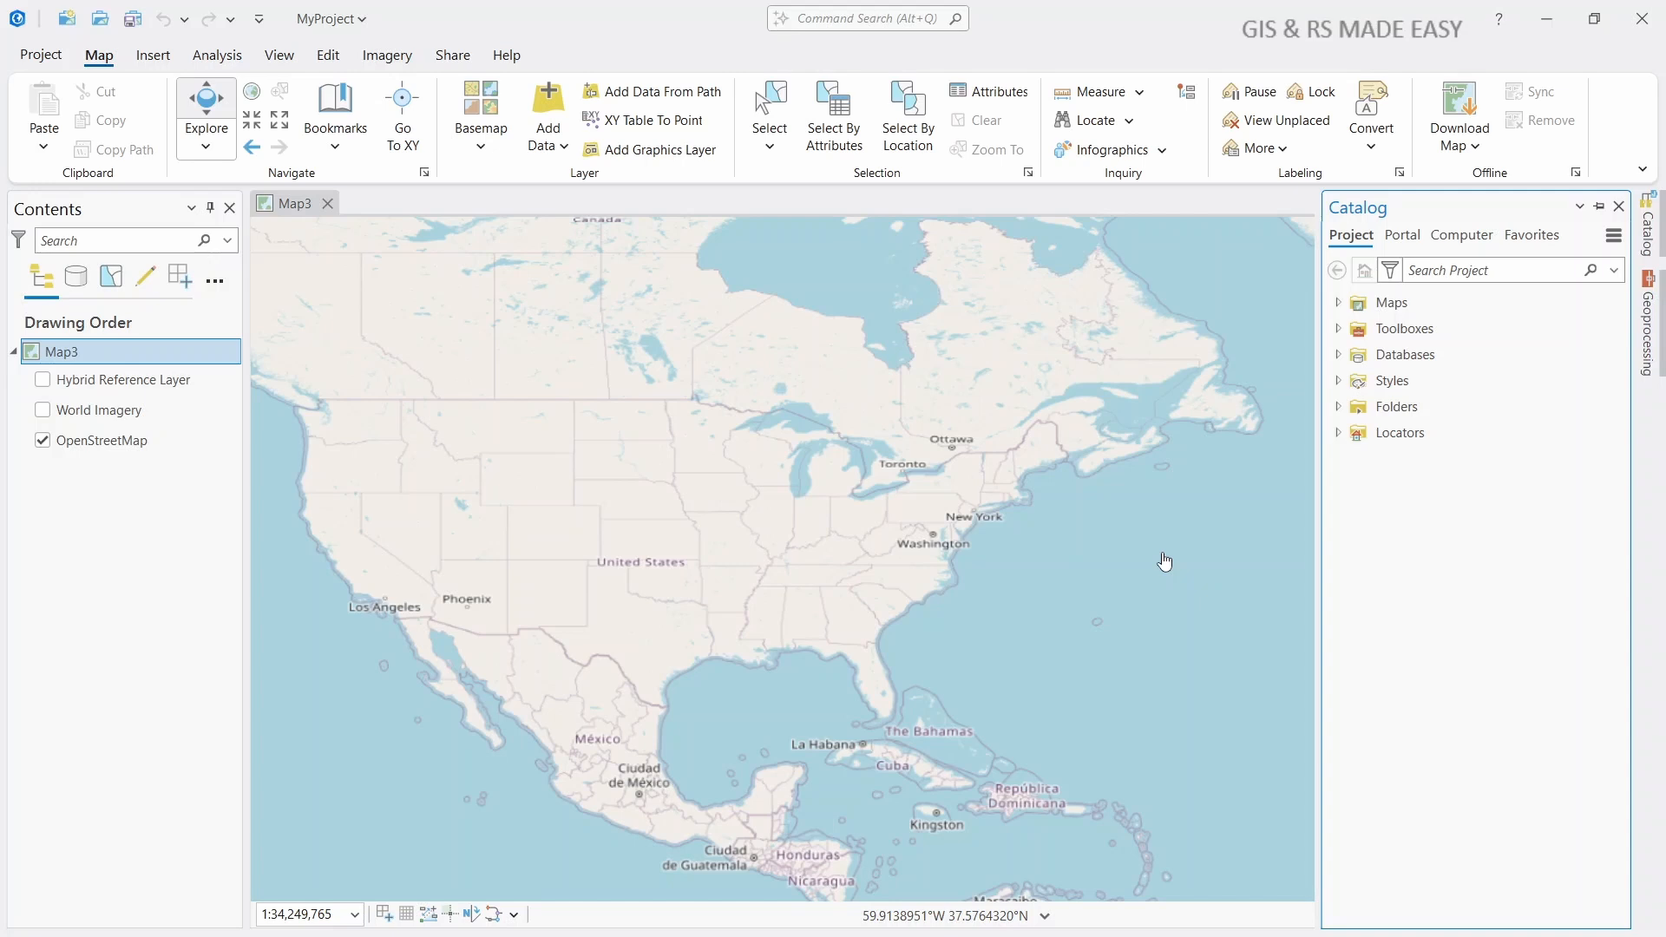
# Add us-state-boundaries.shp from the GISRS Shapefiles folder to Map3 and zoom to the new layer.
pyautogui.click(1339, 406)
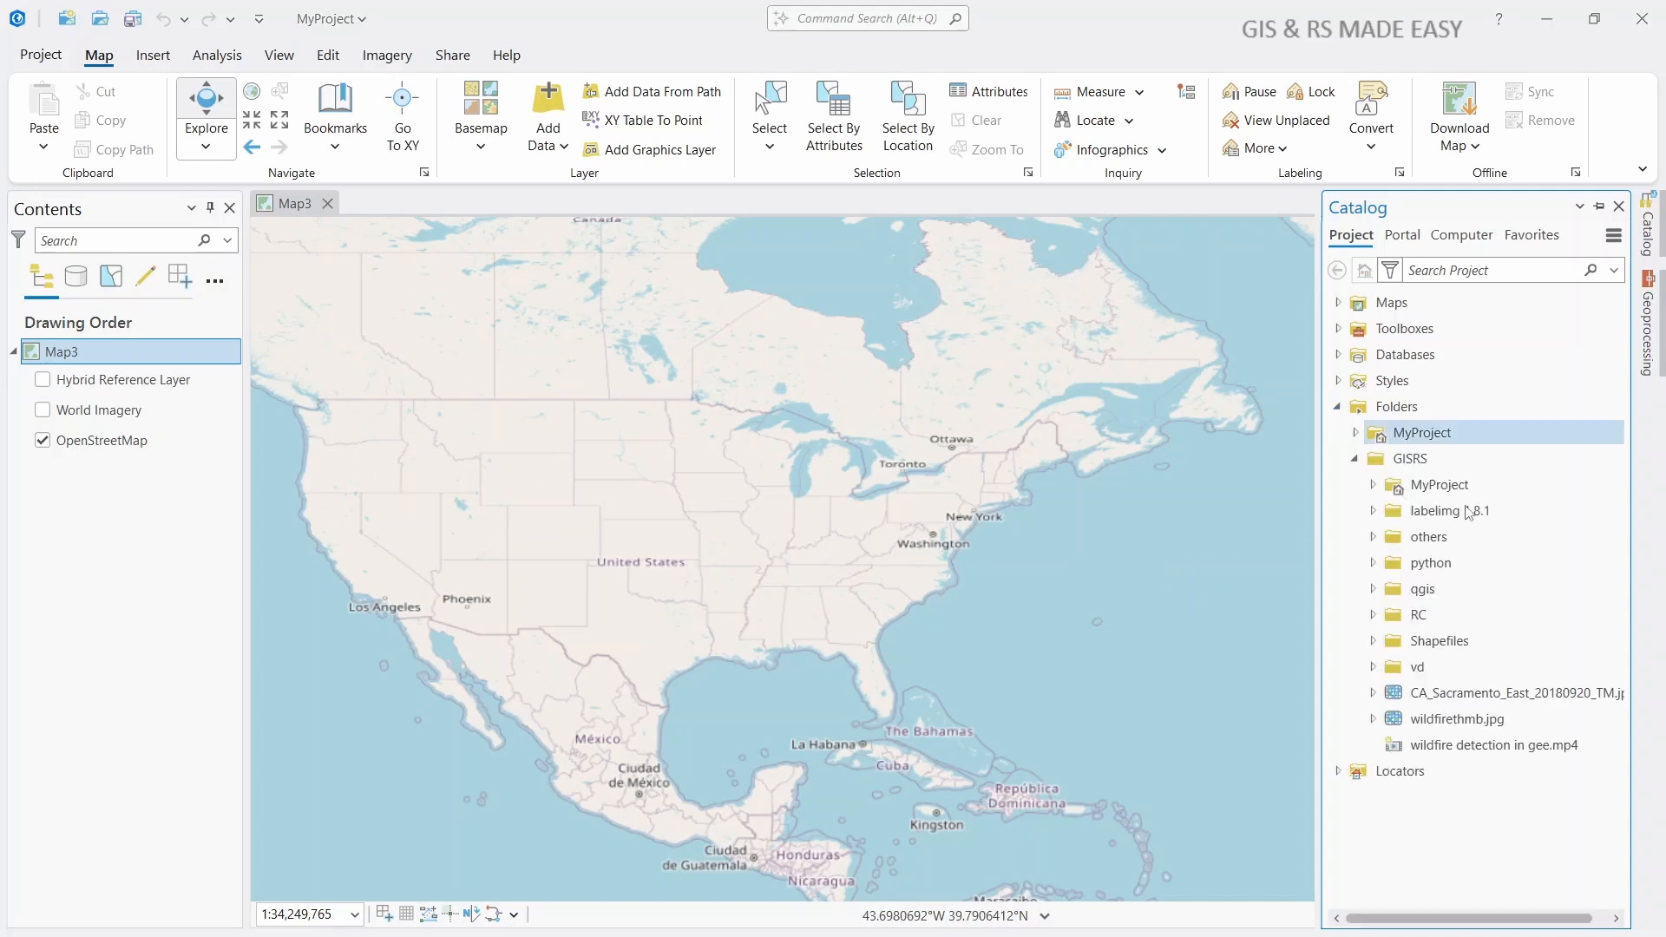
pyautogui.click(1373, 642)
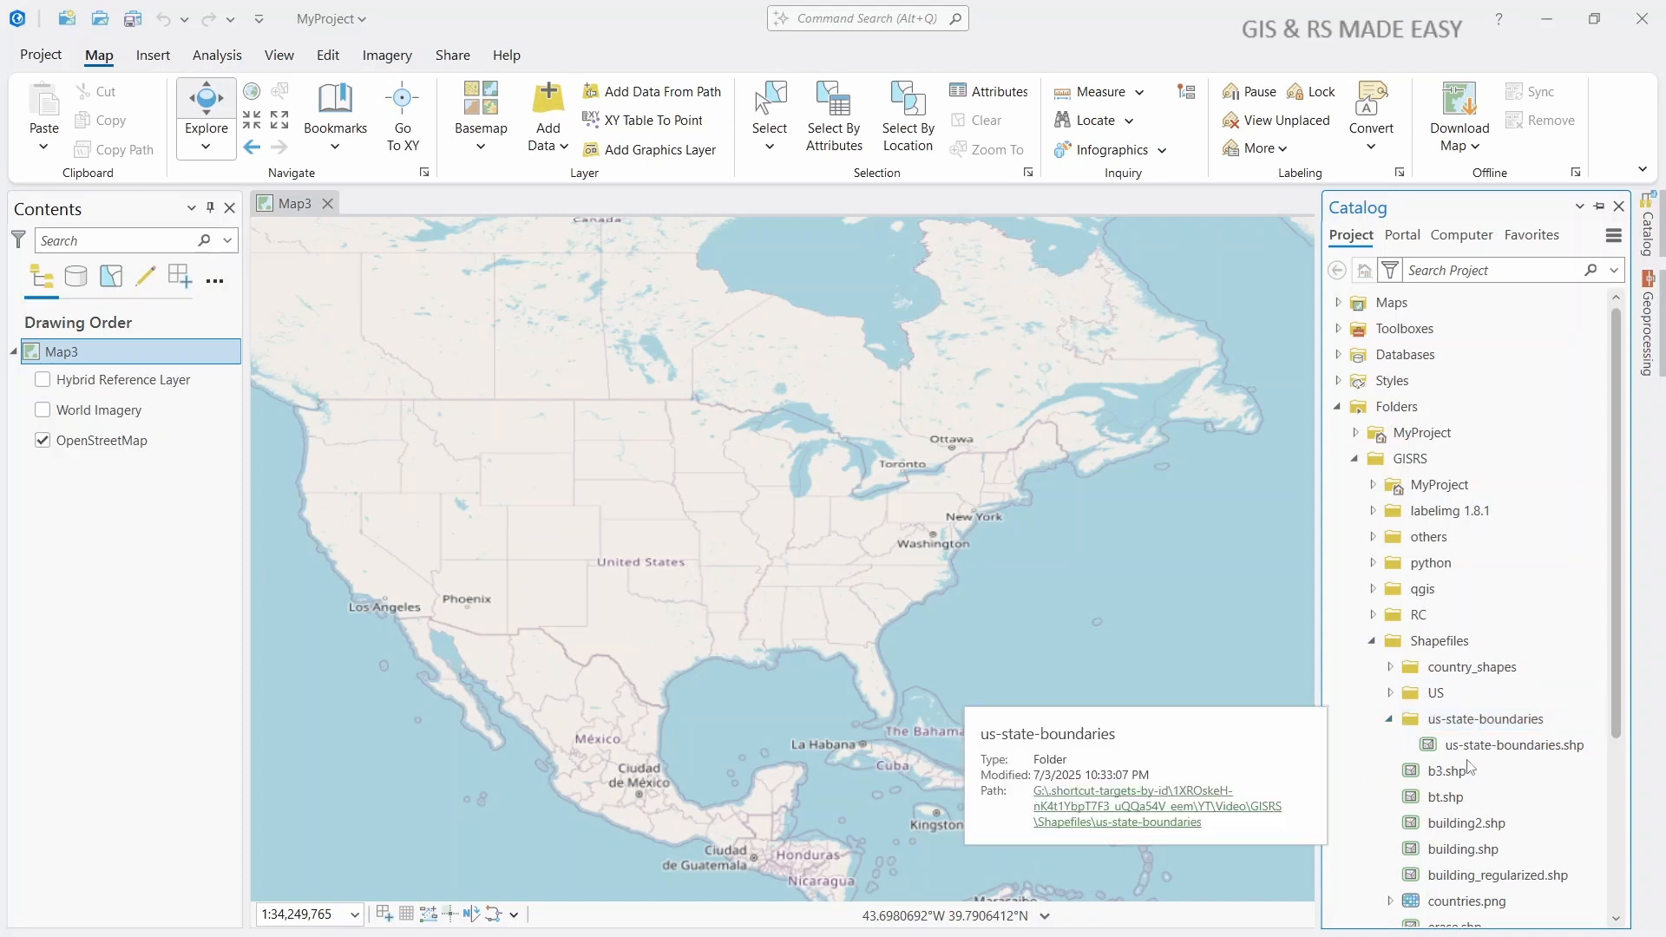
pyautogui.moveTo(1514, 748); pyautogui.dragTo(741, 530)
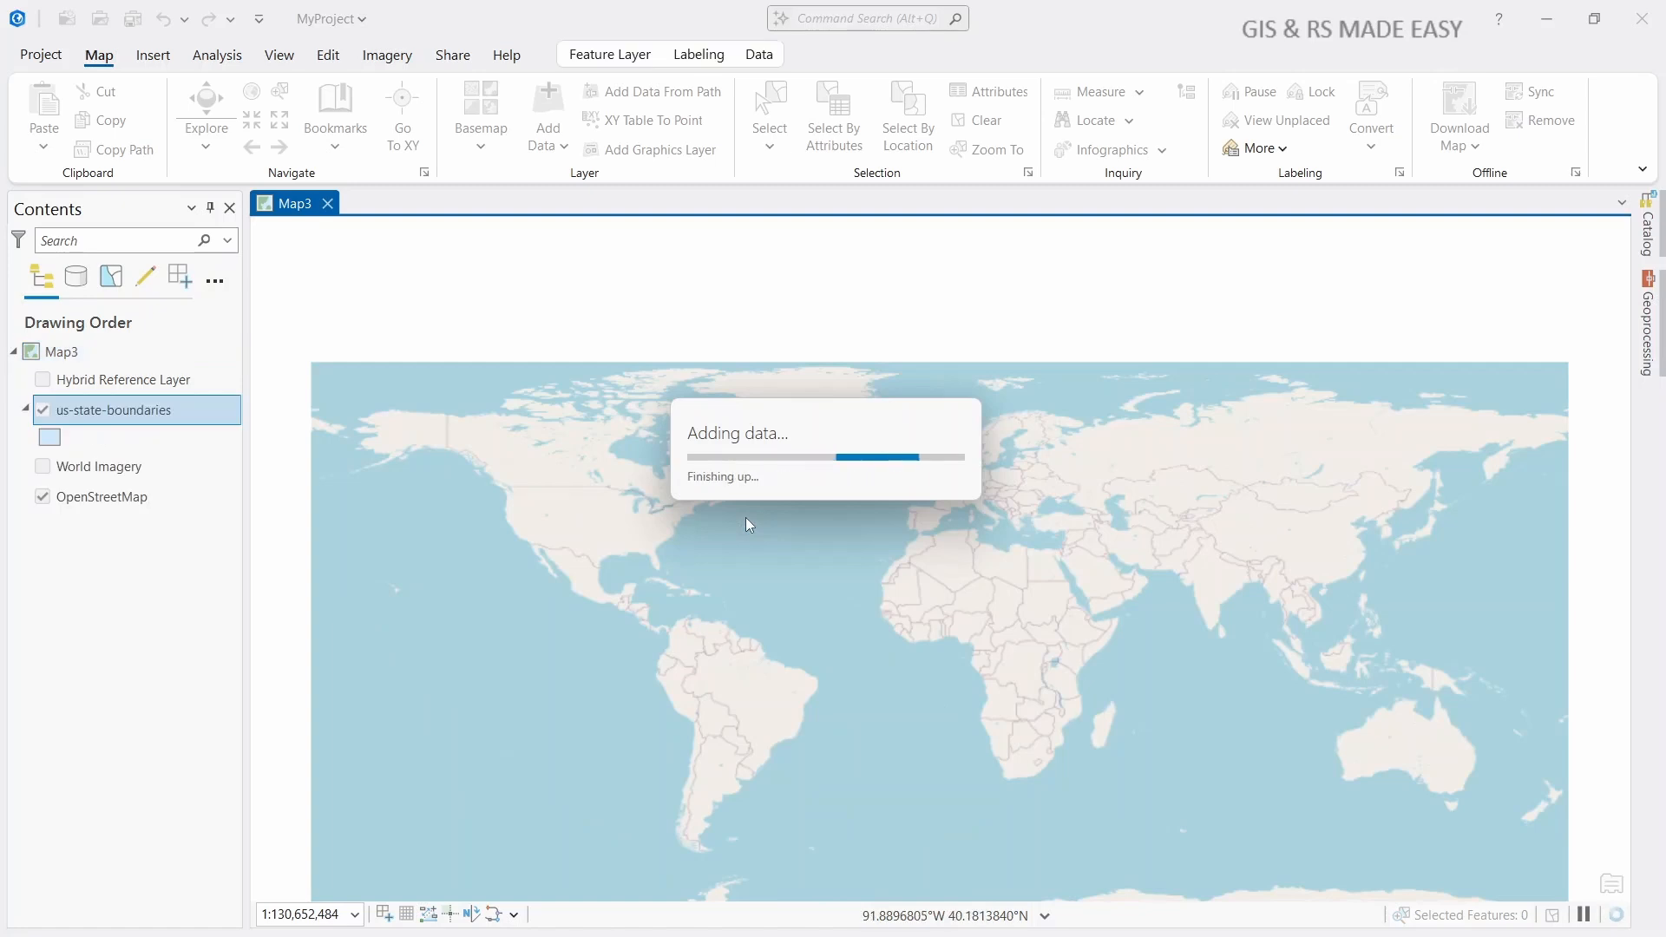
pyautogui.rightClick(132, 420)
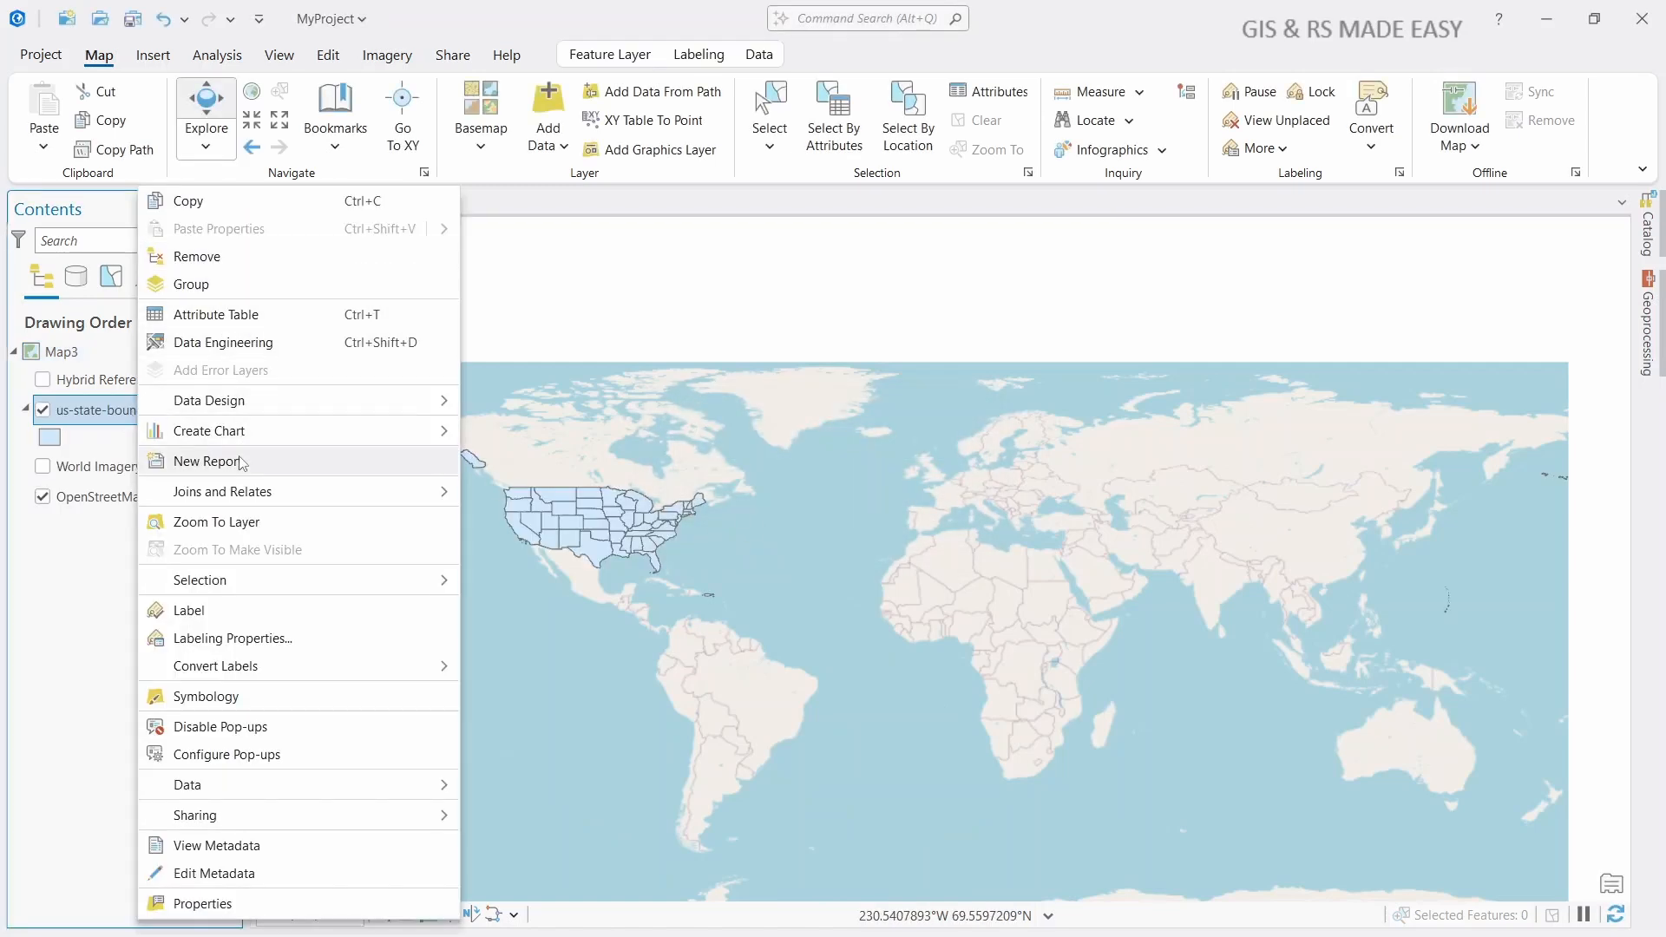
pyautogui.click(238, 524)
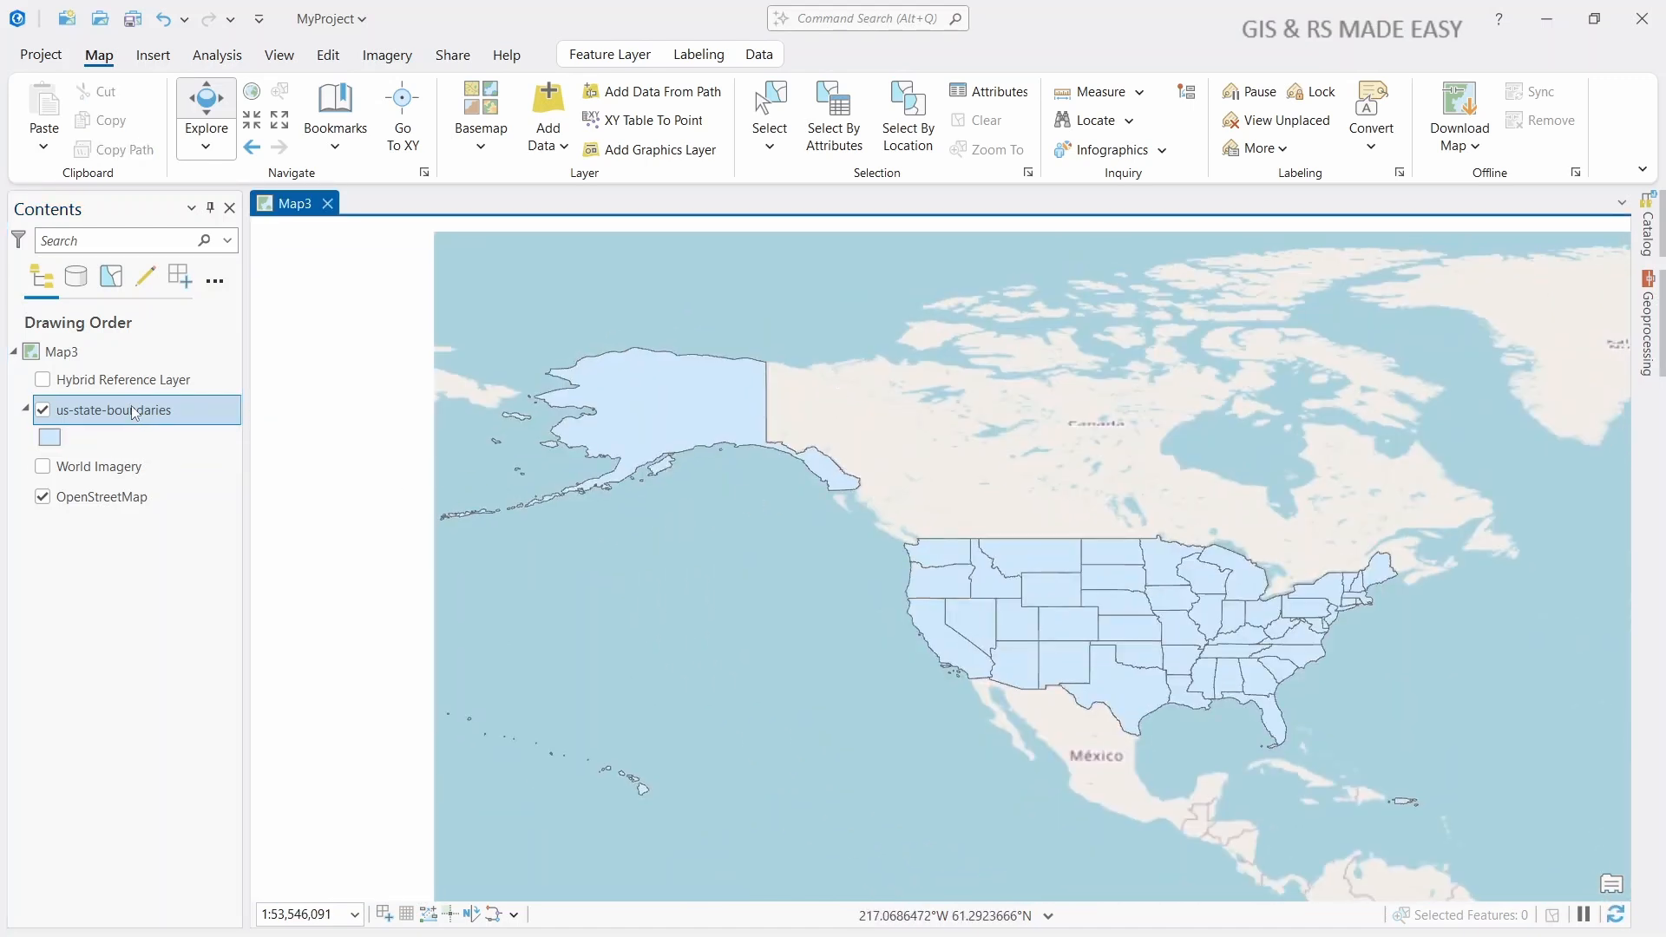
# Examine the spatial reference of the us-state-boundaries layer, including its WKID, in the source properties.
pyautogui.rightClick(164, 412)
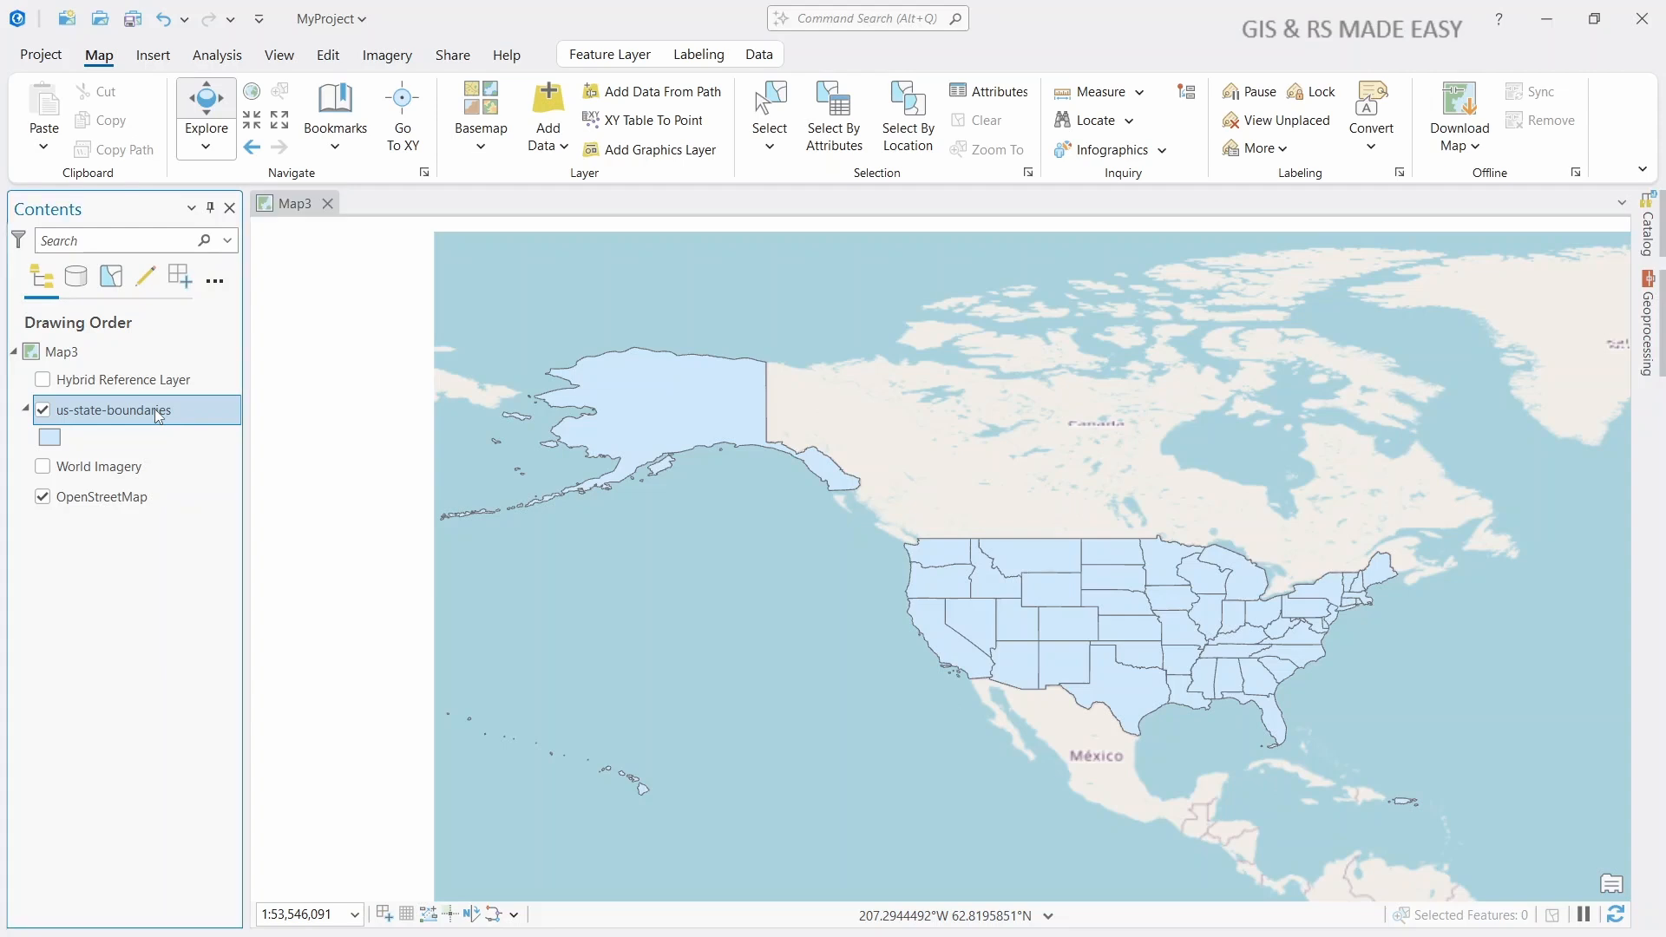
pyautogui.click(290, 907)
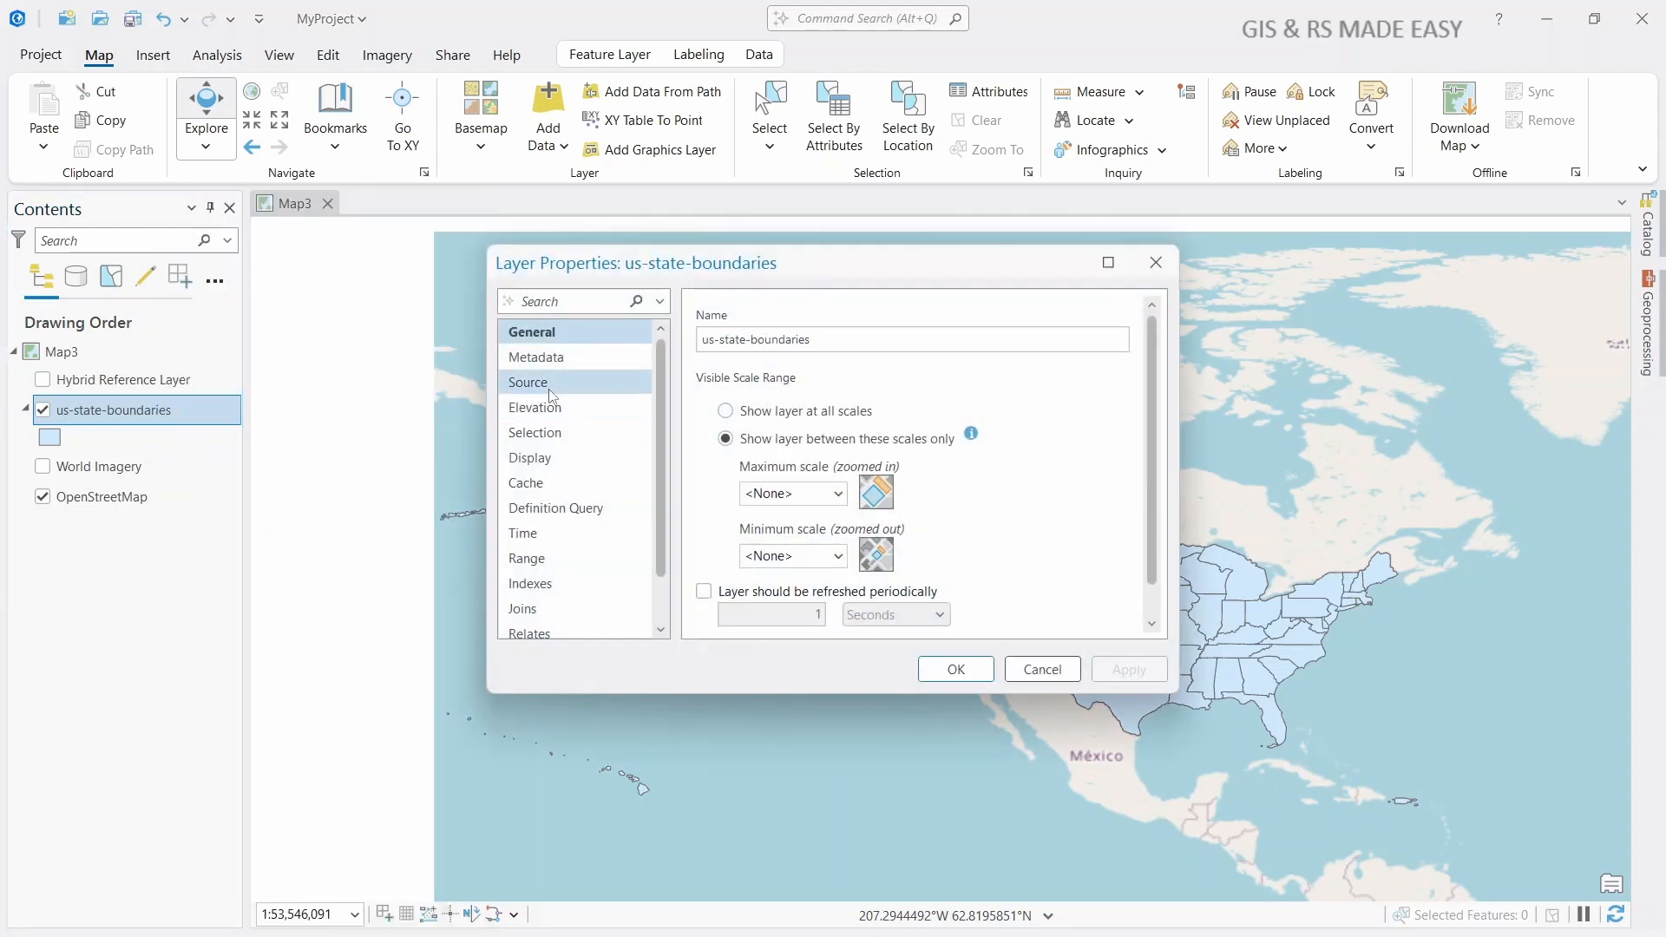
pyautogui.click(550, 386)
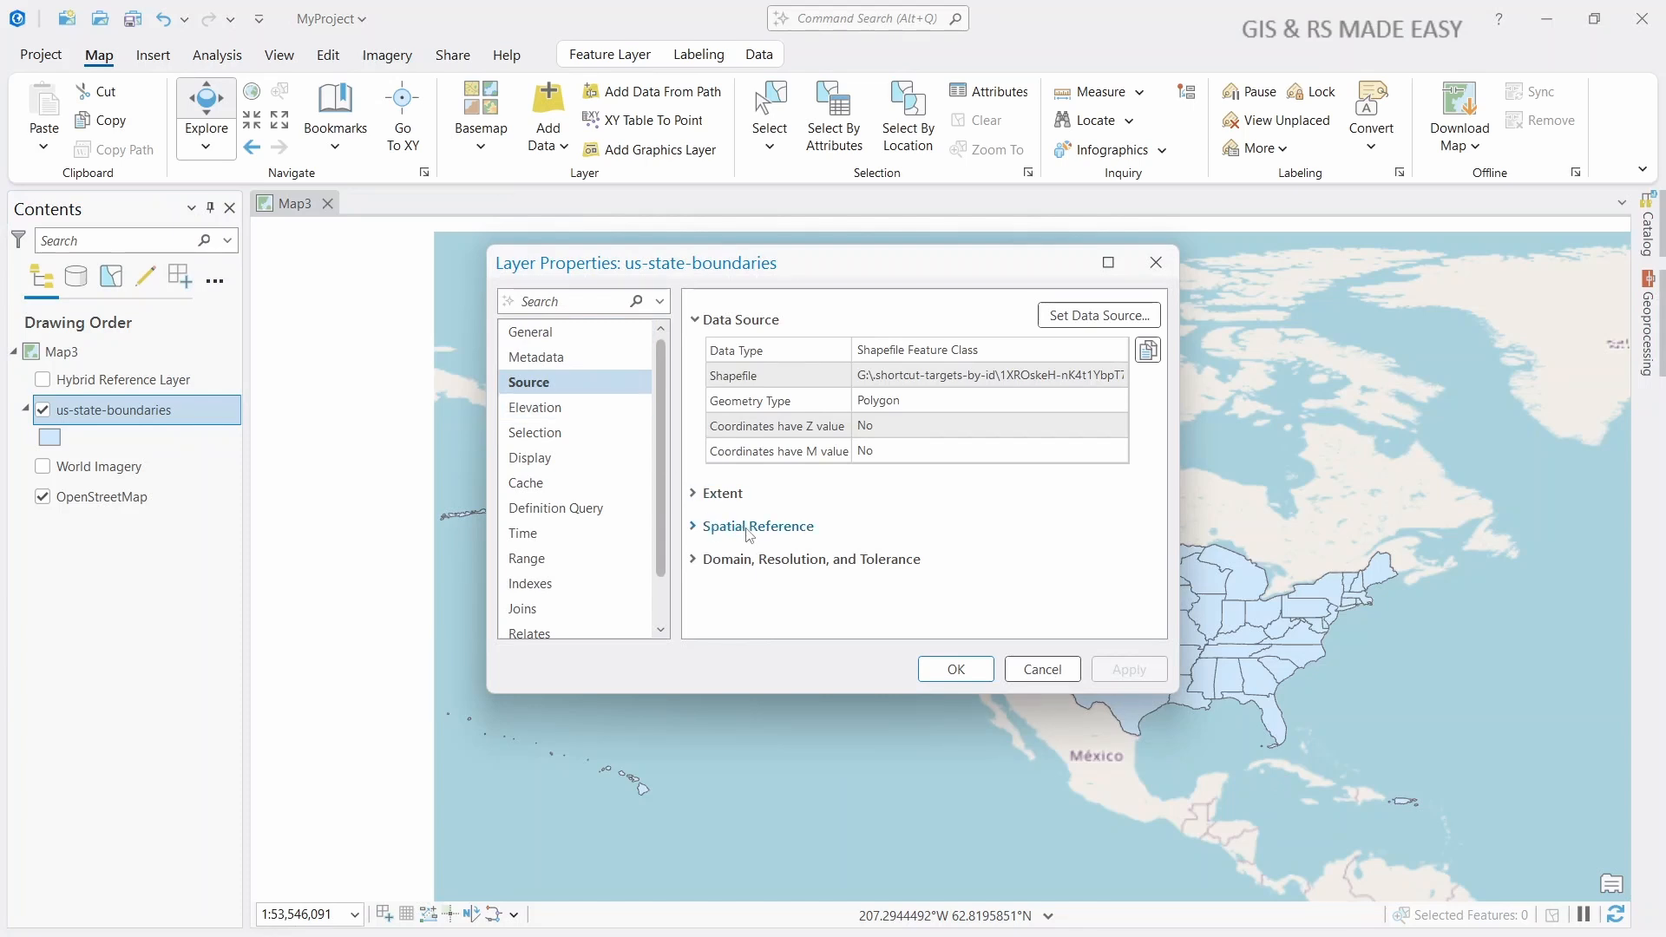
pyautogui.click(693, 530)
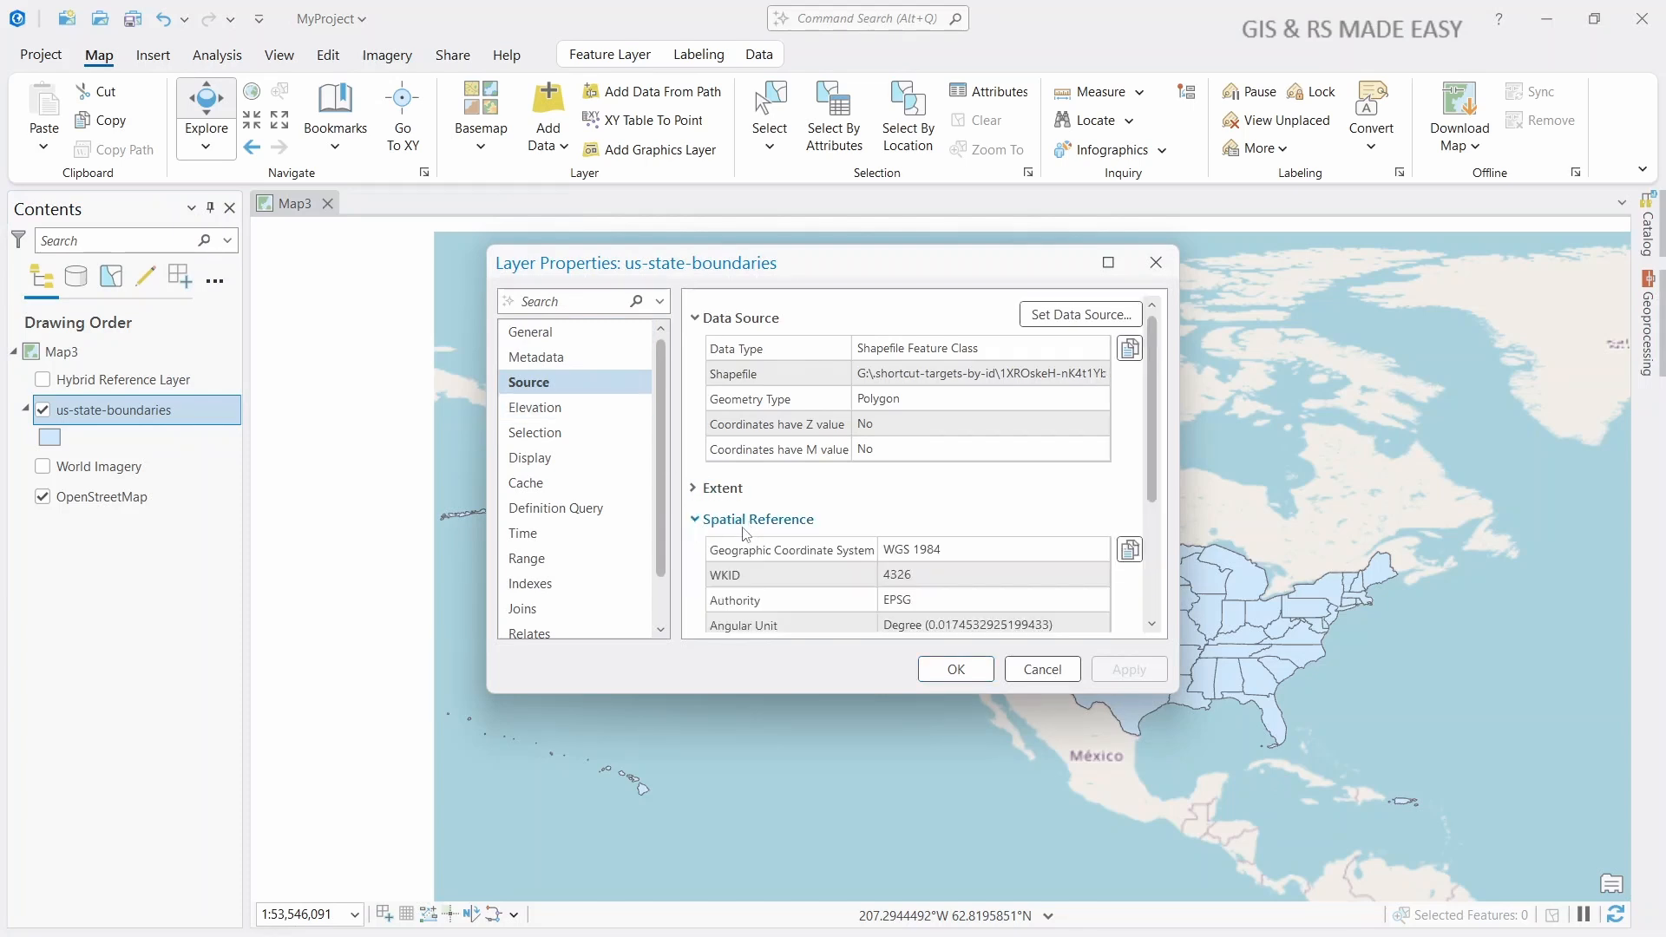
pyautogui.scroll(-1, 868, 521)
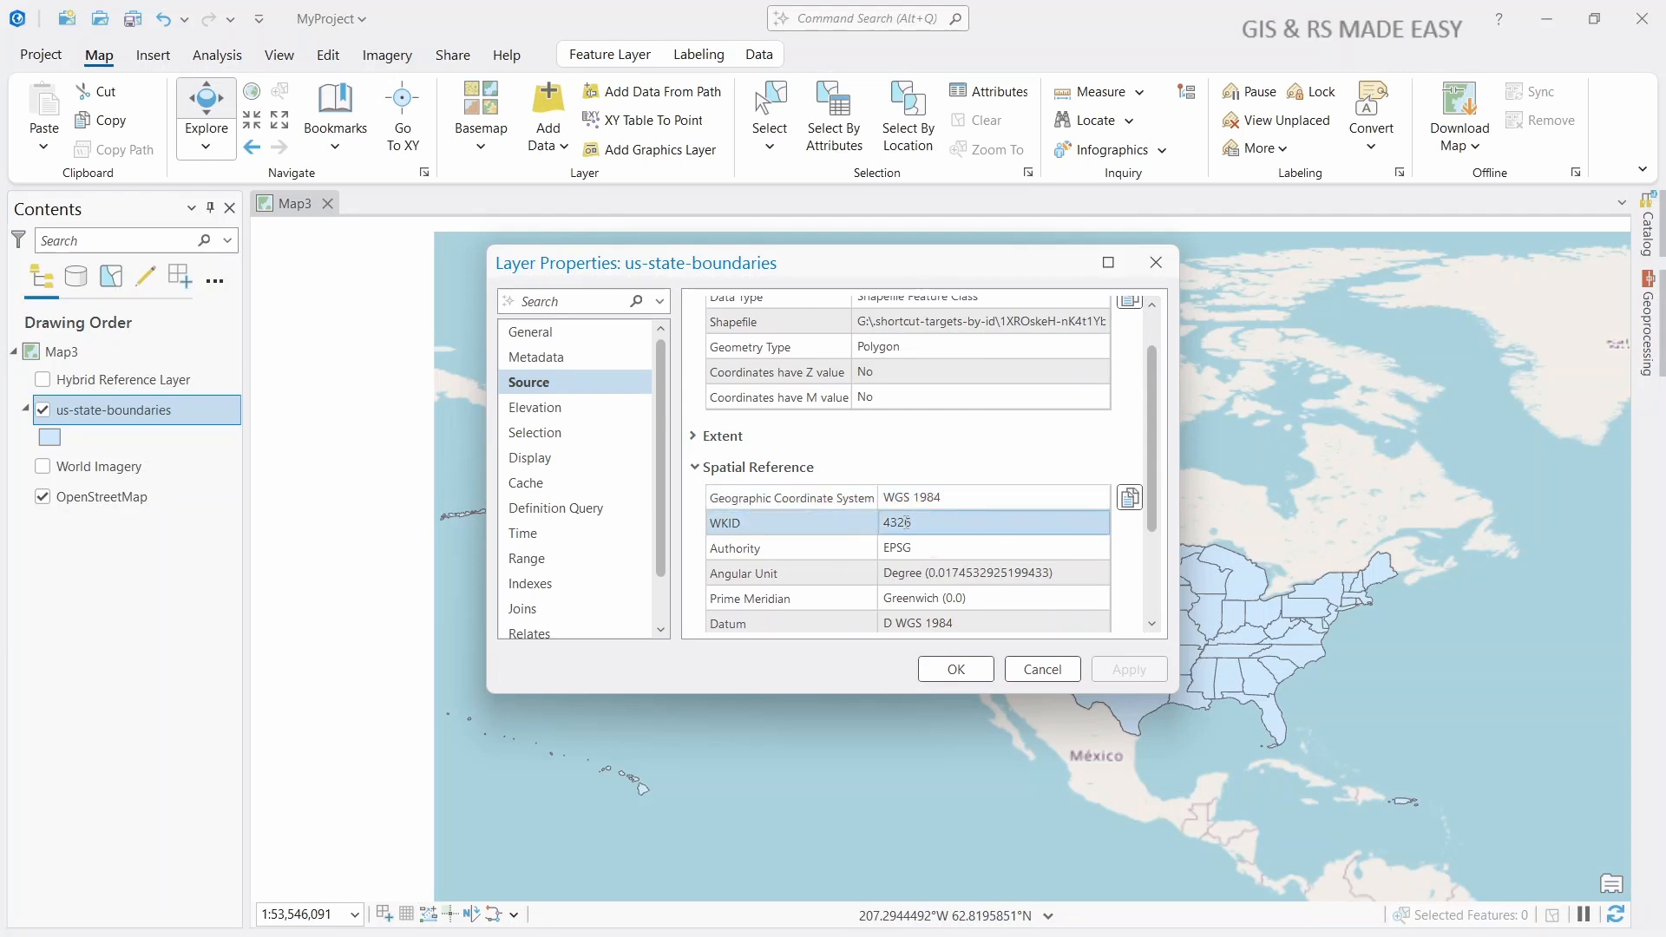
pyautogui.doubleClick(922, 521)
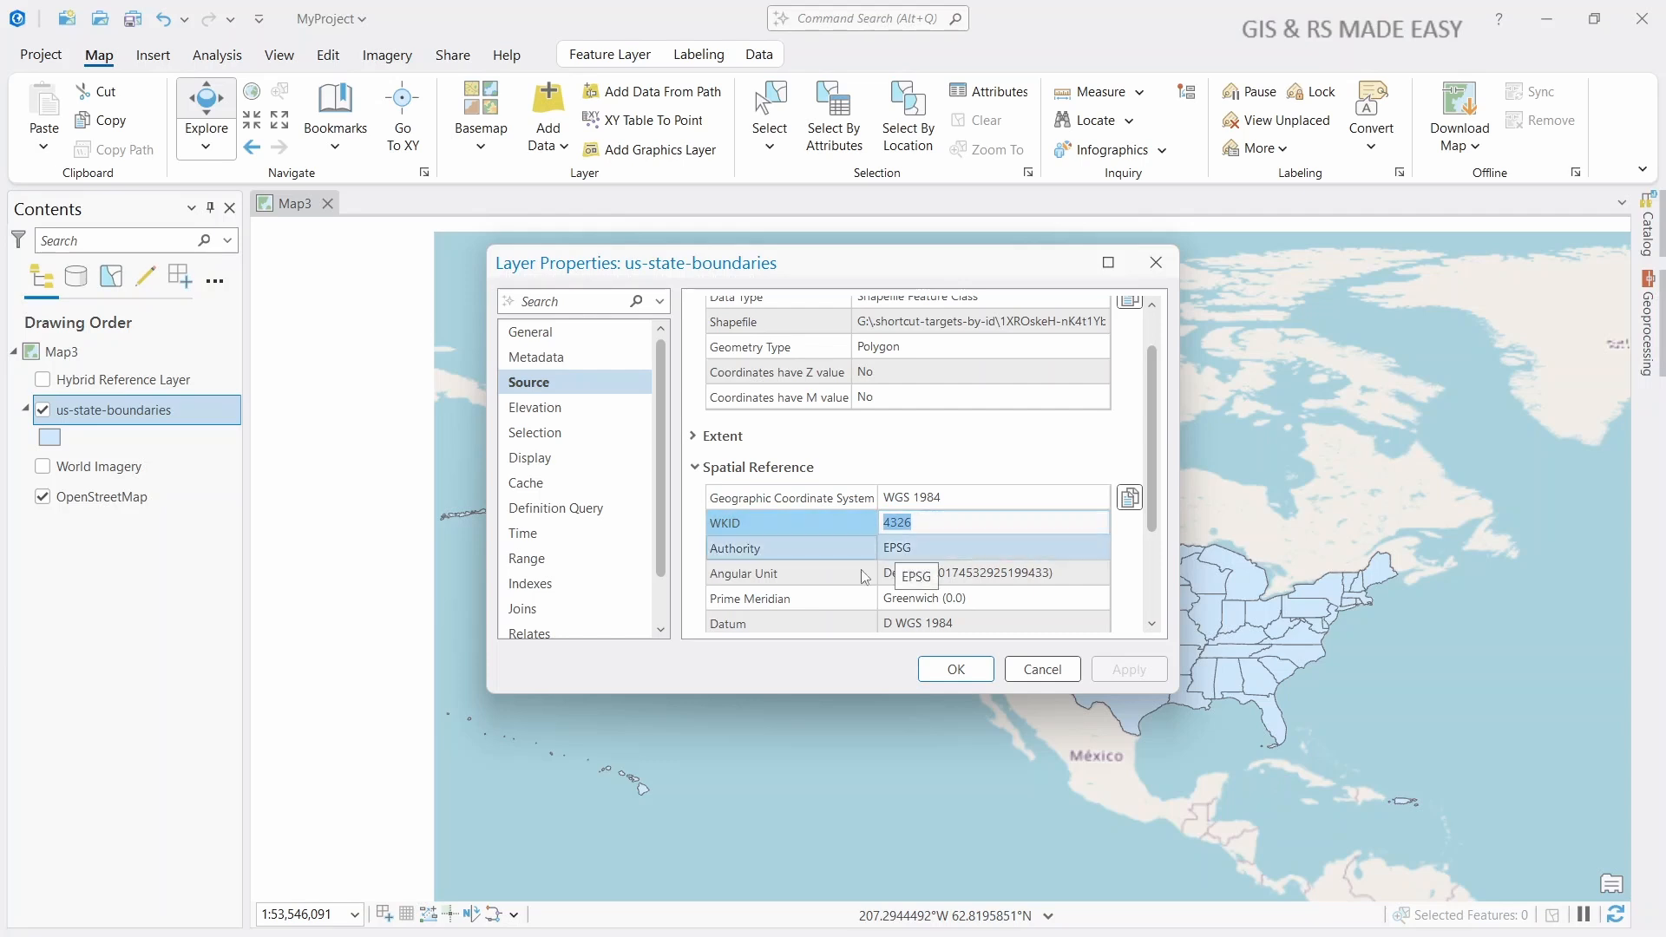
pyautogui.click(1156, 263)
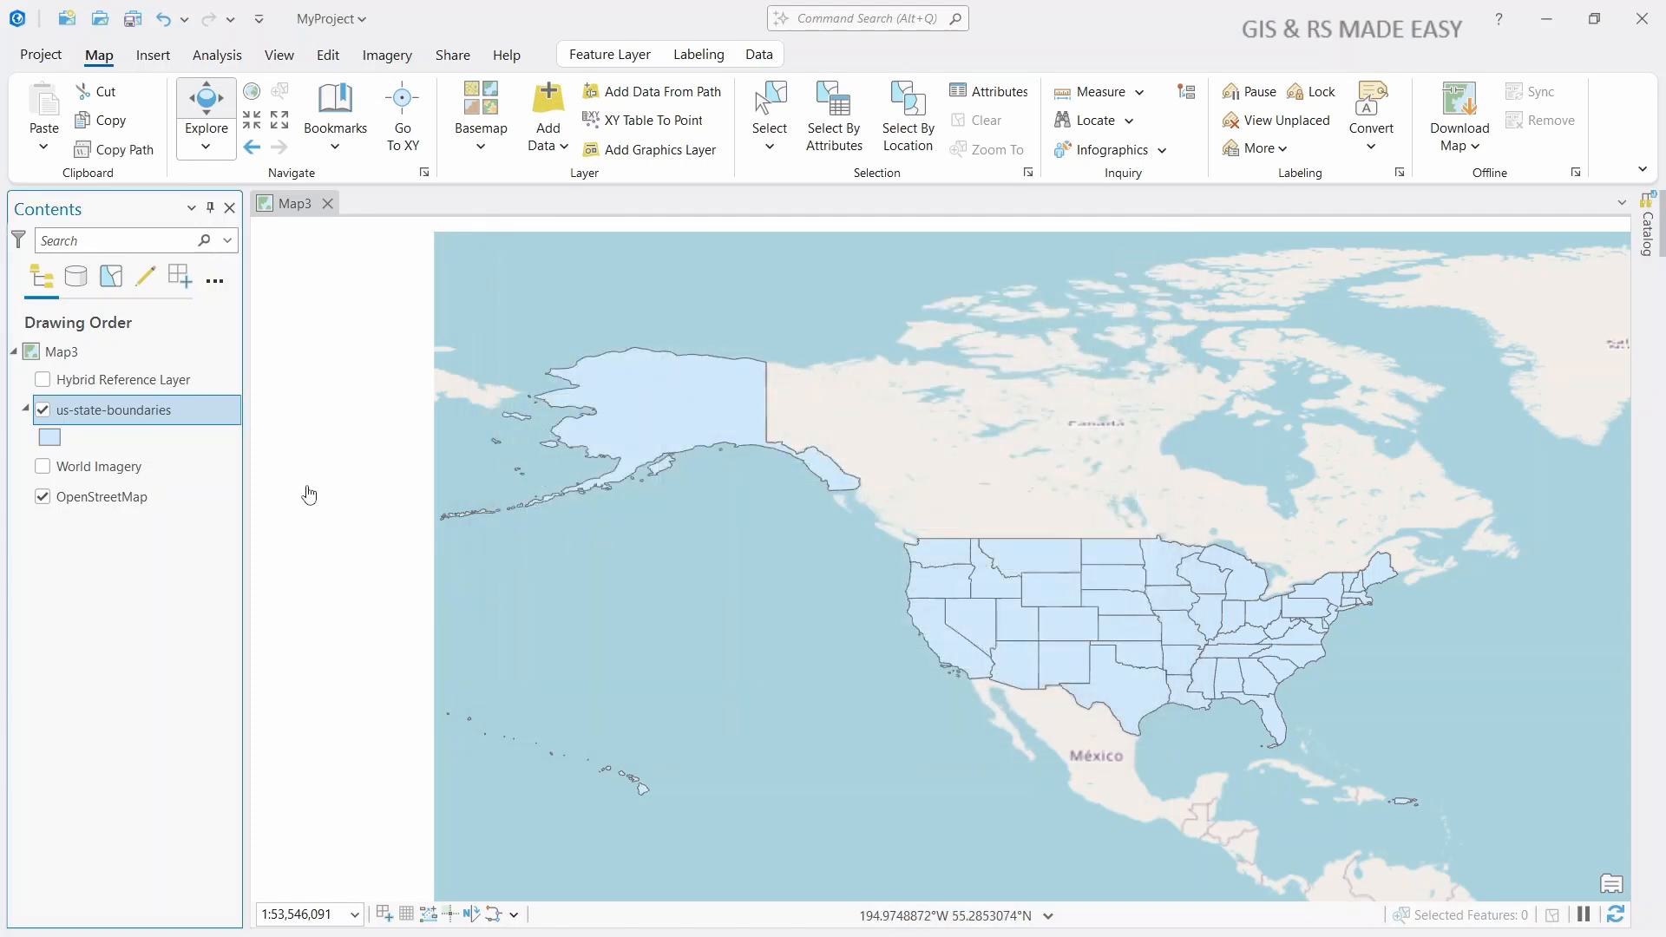
# Open the Project tool from the Projections and Transformations toolset of Data Management Tools and choose us-state-boundaries as its input dataset.
pyautogui.click(221, 57)
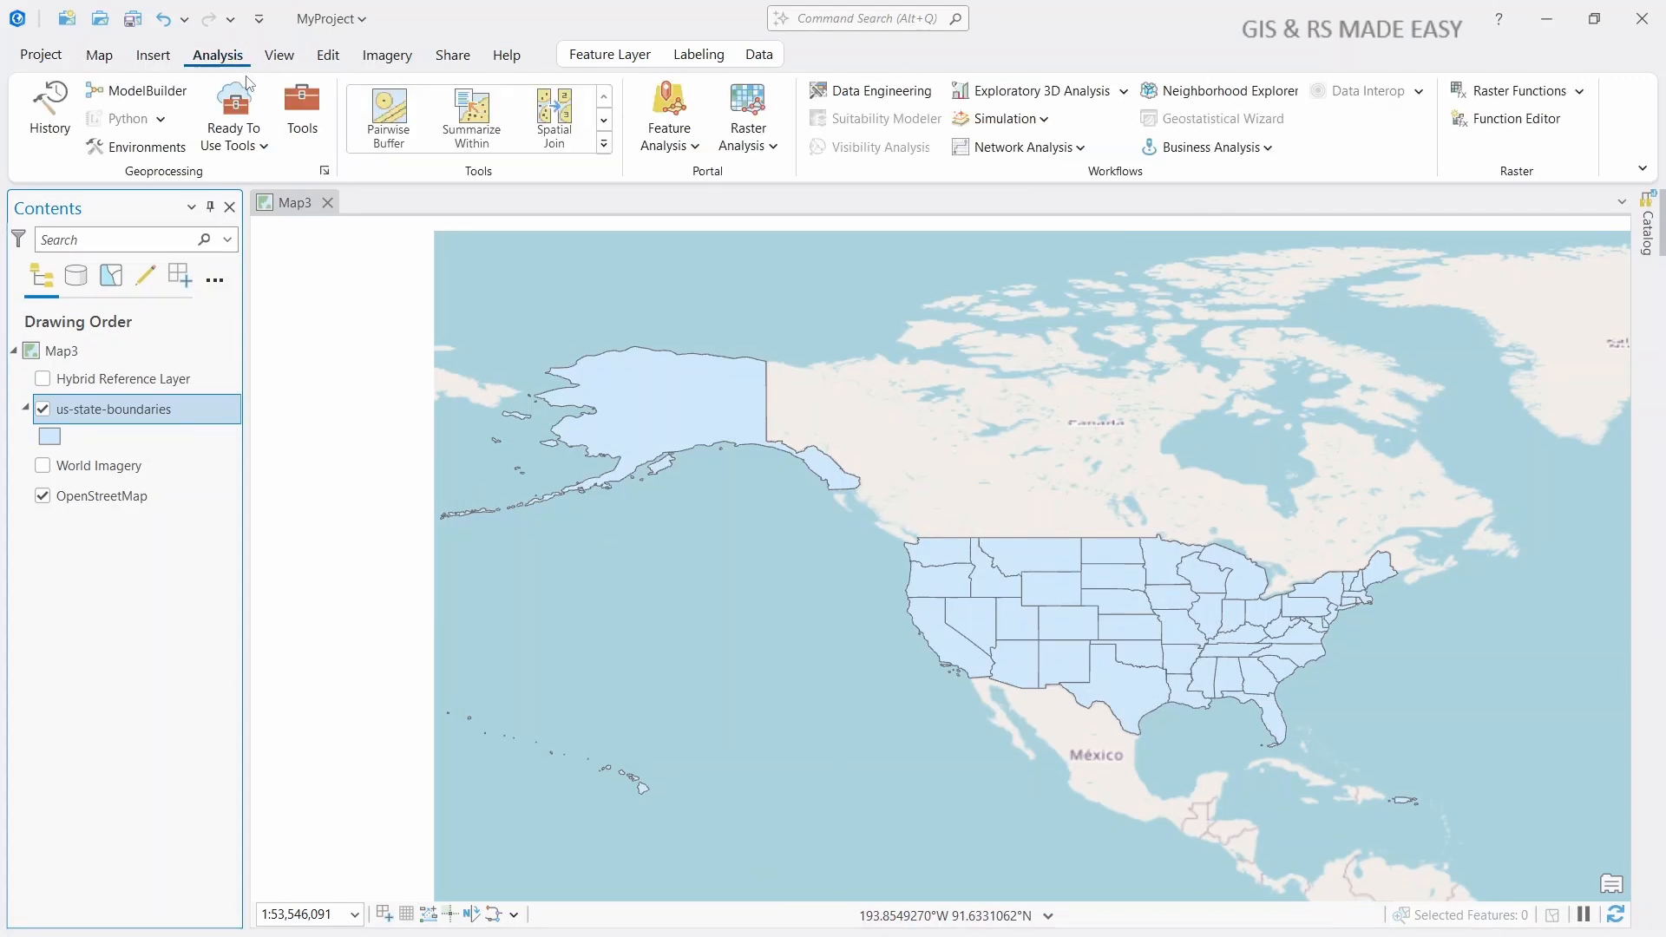
pyautogui.click(306, 106)
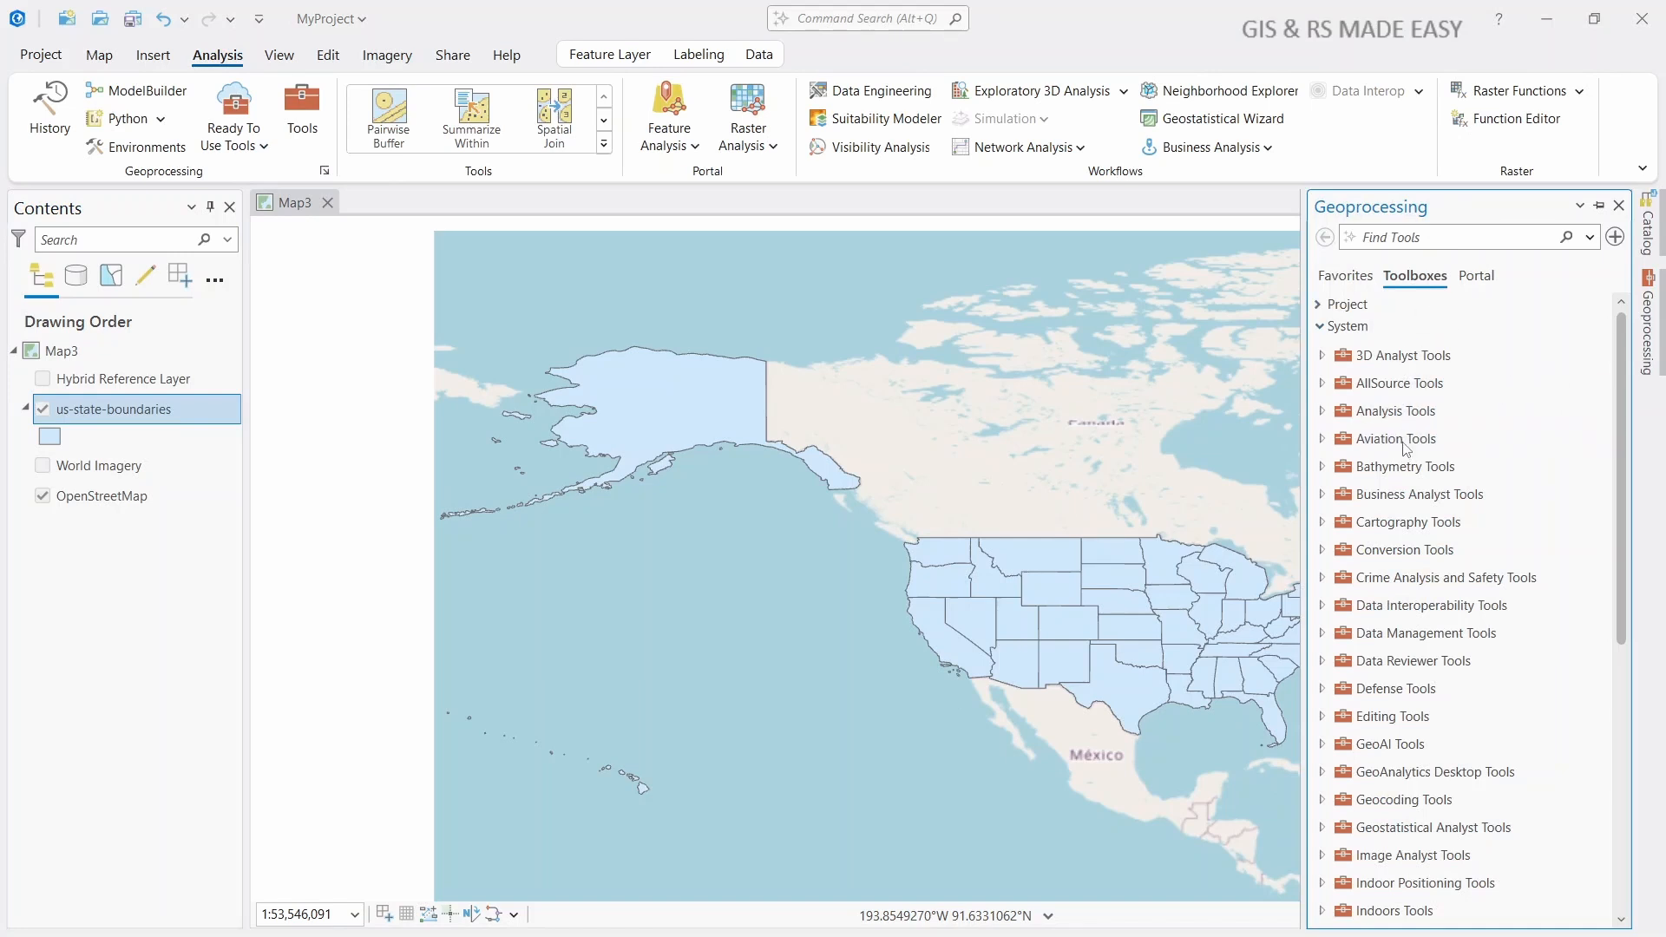
pyautogui.scroll(-1, 1396, 510)
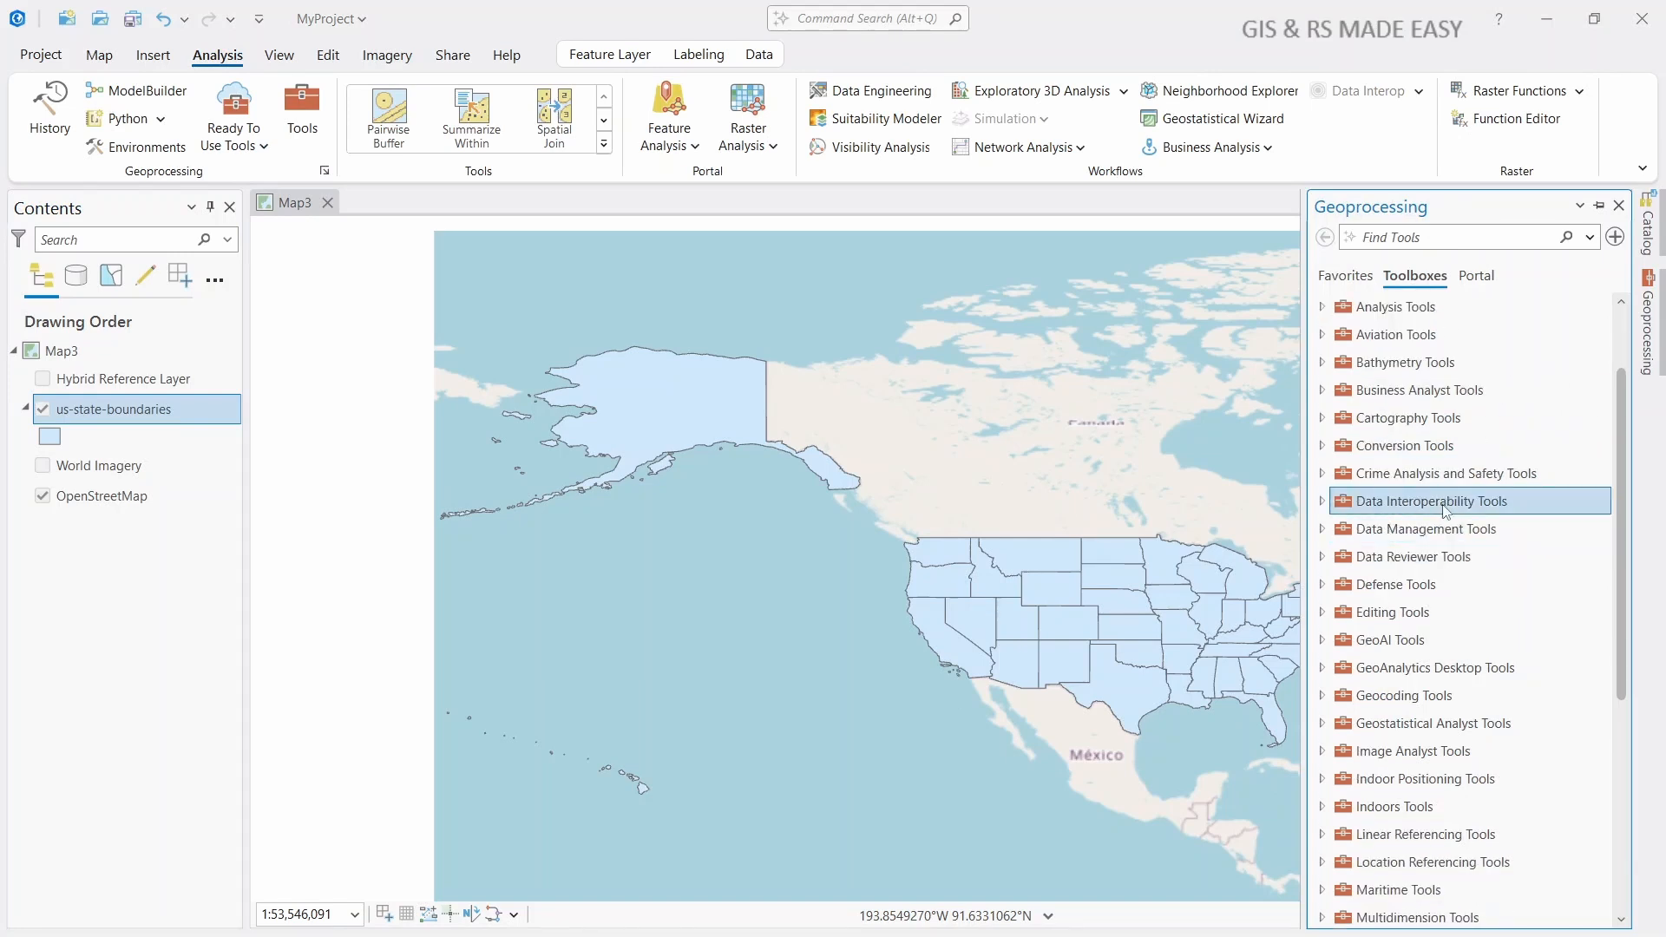
pyautogui.click(1323, 529)
pyautogui.scroll(-3, 1441, 568)
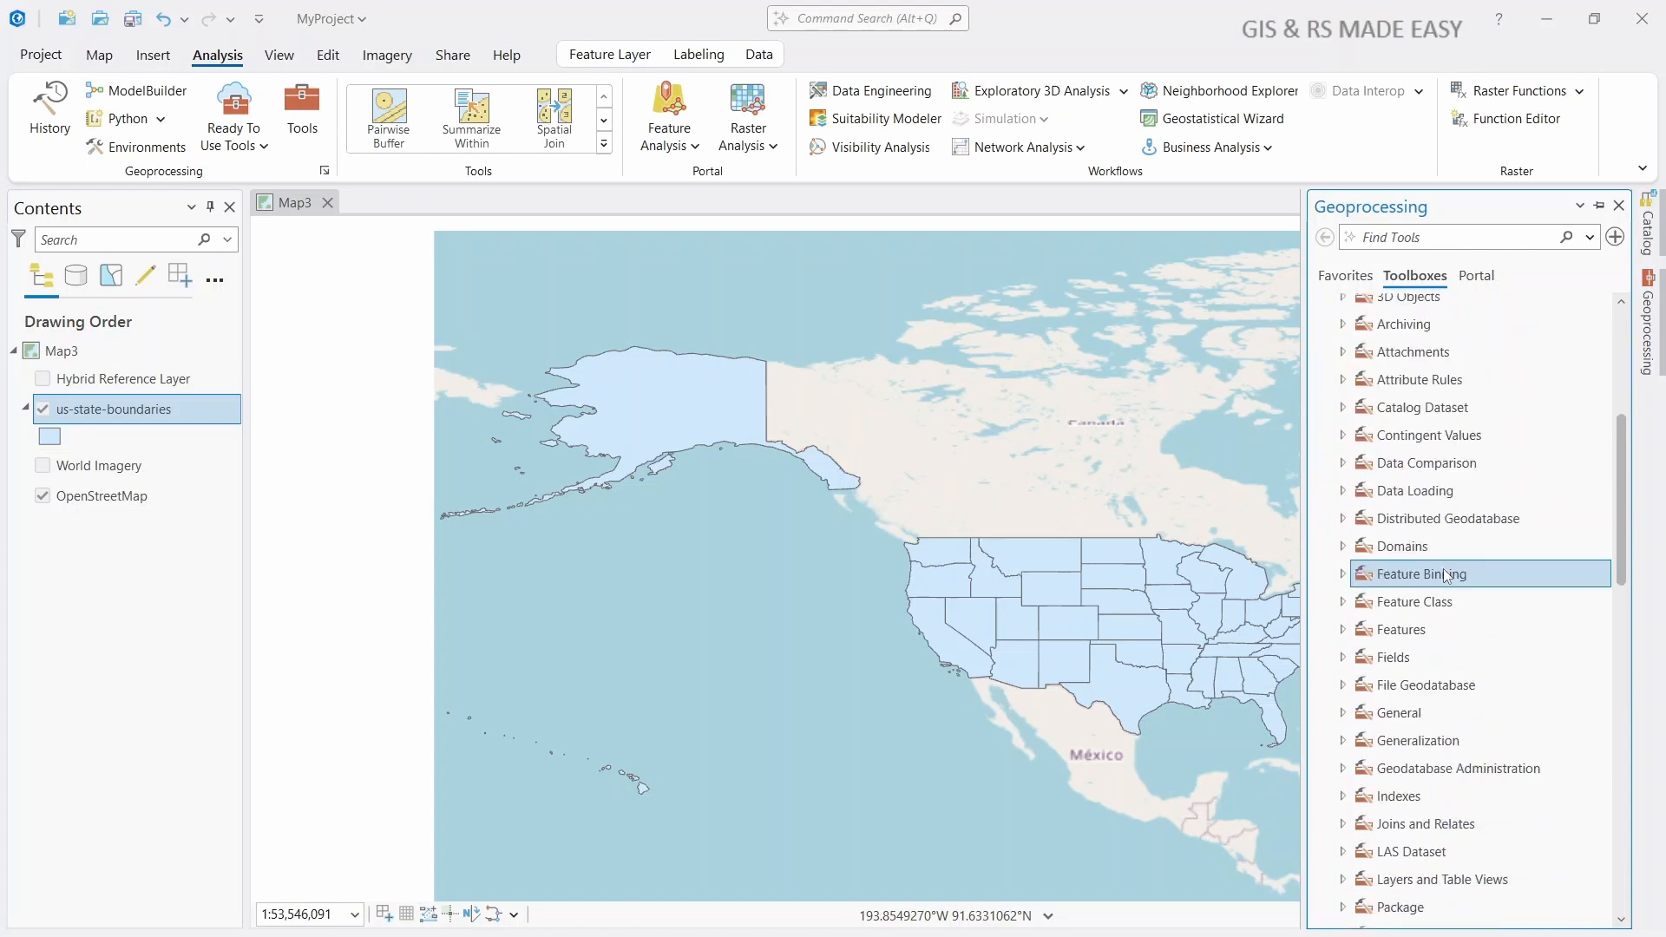
pyautogui.scroll(-2, 1446, 576)
pyautogui.scroll(-1, 1422, 633)
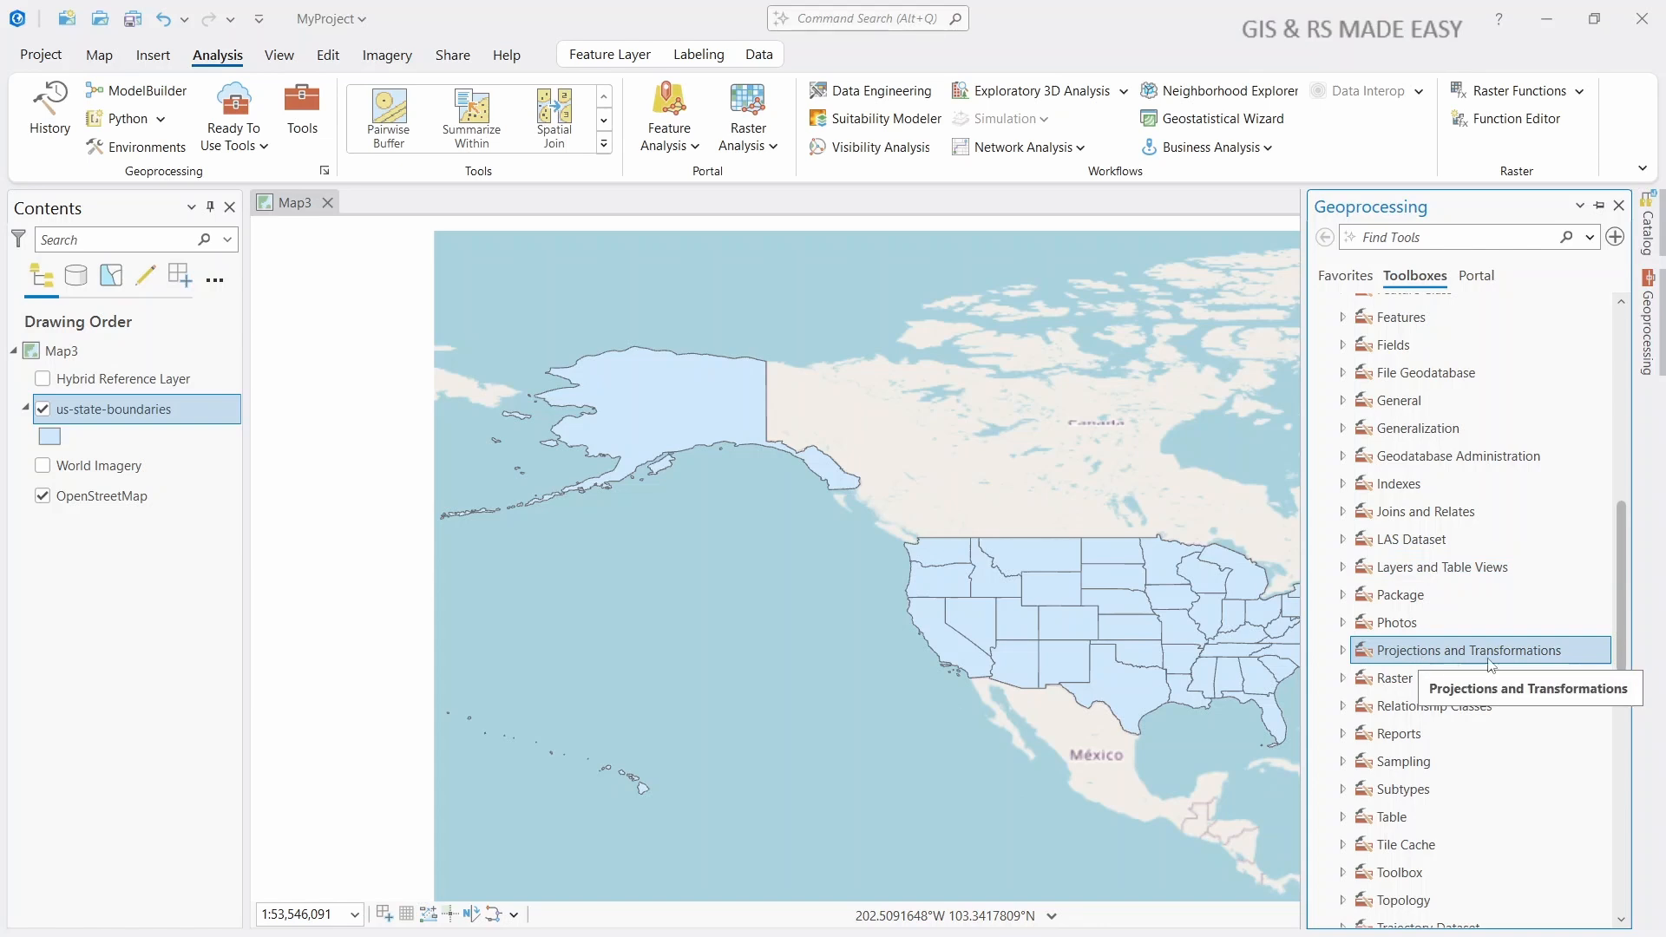
pyautogui.click(1343, 651)
pyautogui.scroll(-1, 1475, 647)
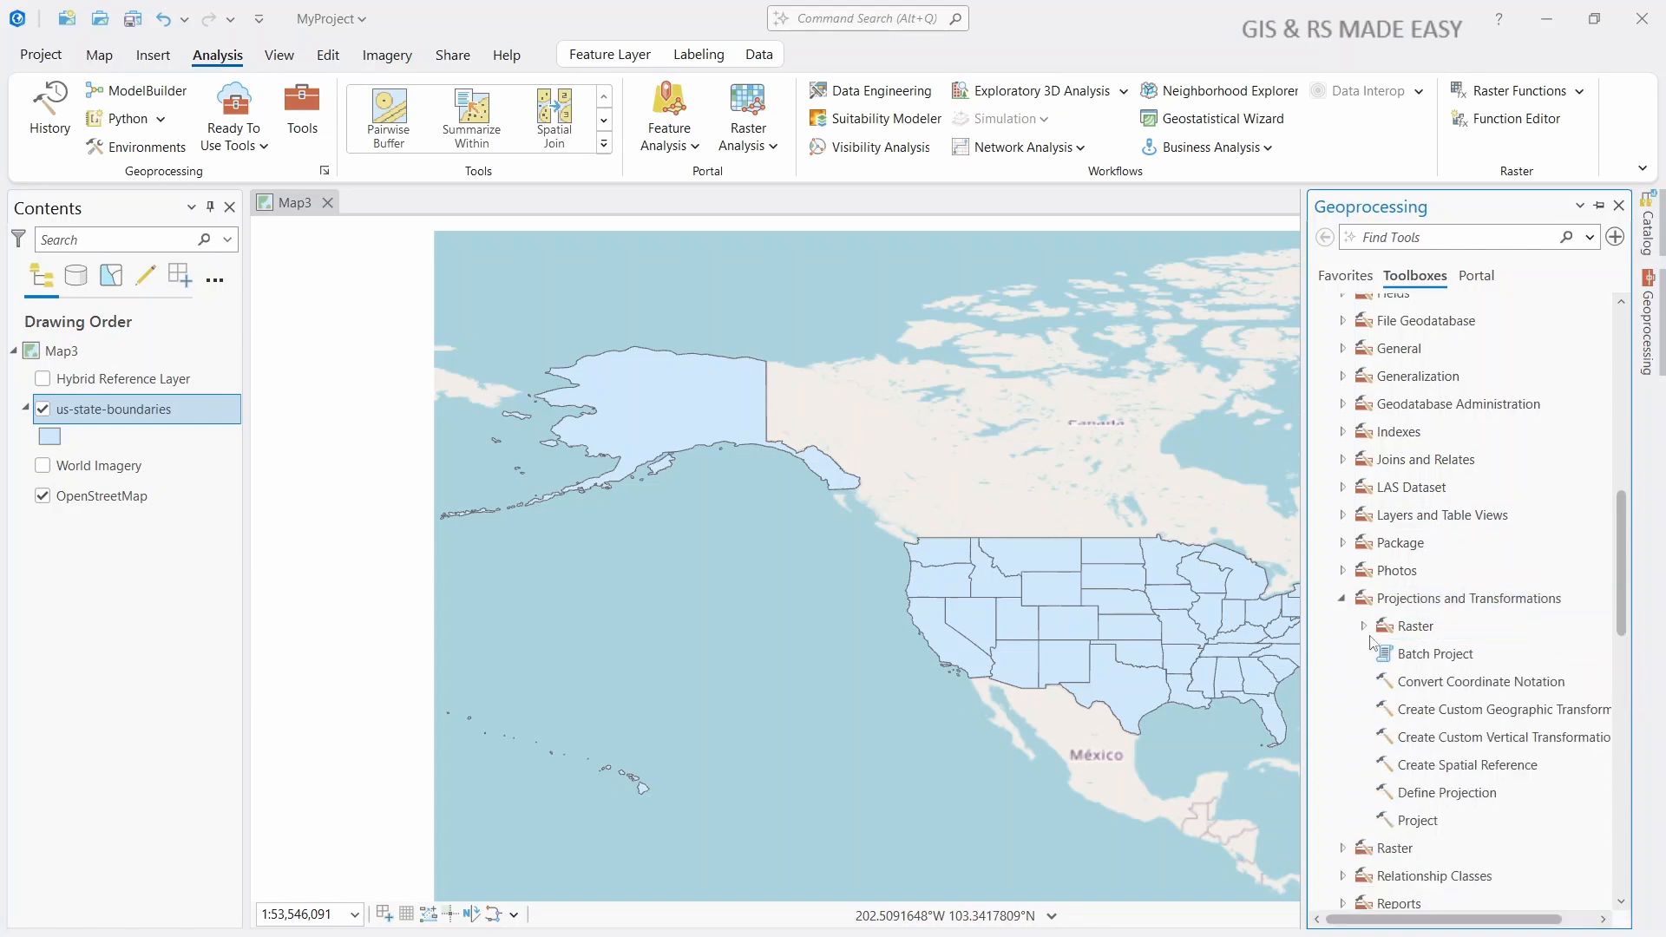
pyautogui.click(1430, 827)
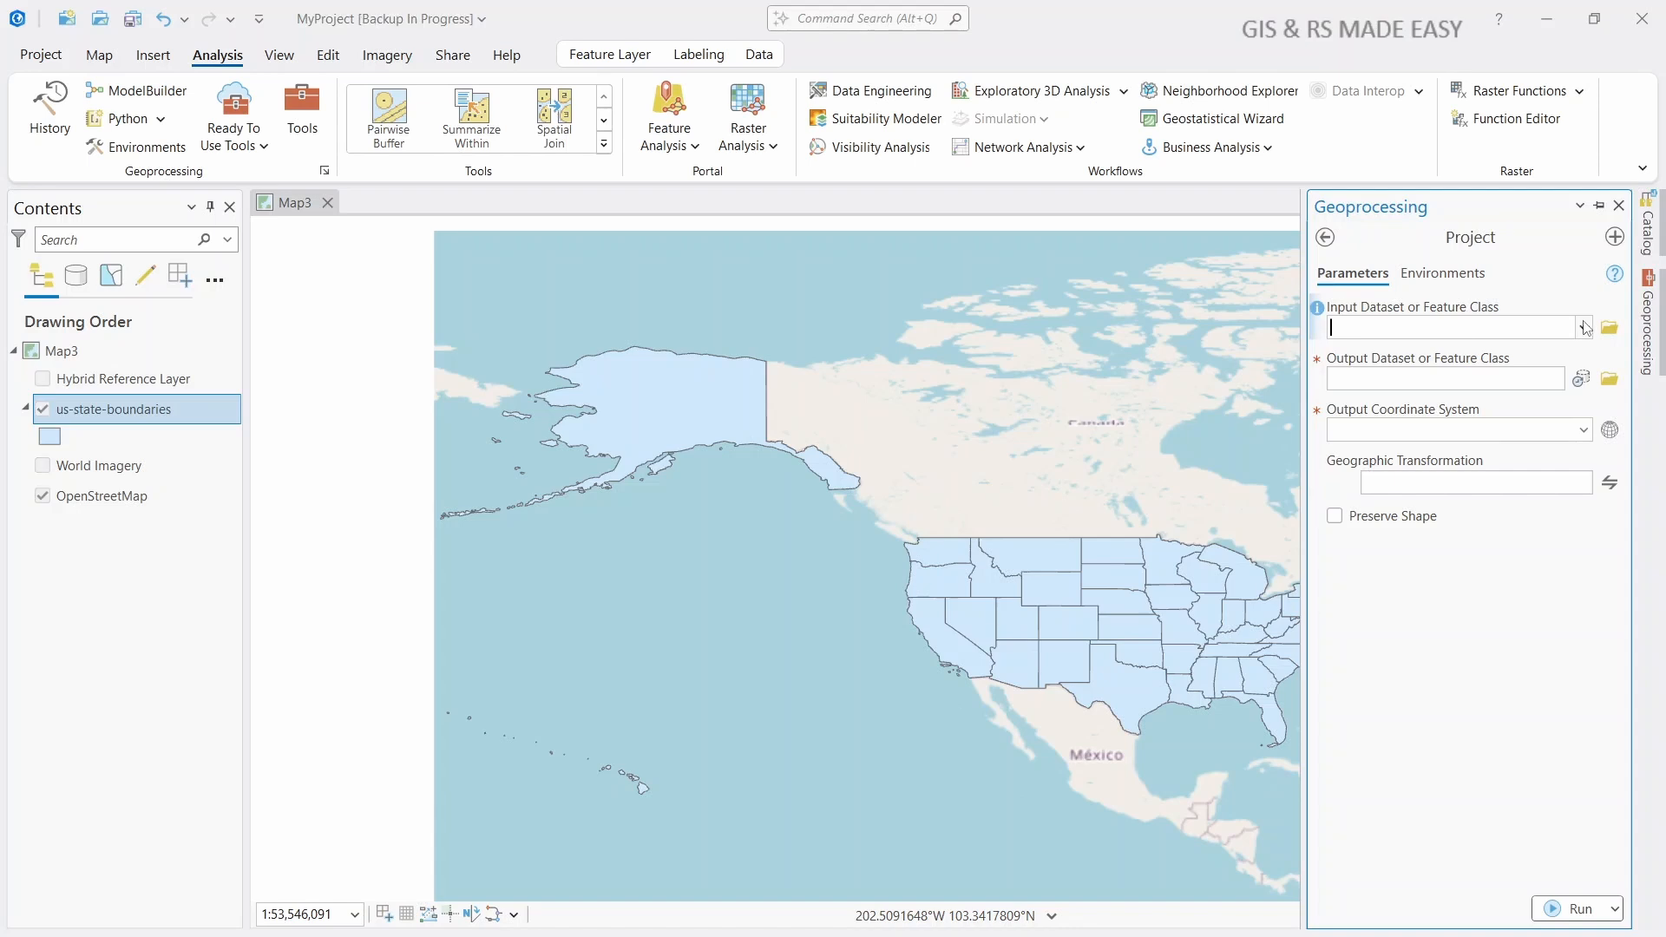
pyautogui.click(1582, 328)
pyautogui.click(1389, 353)
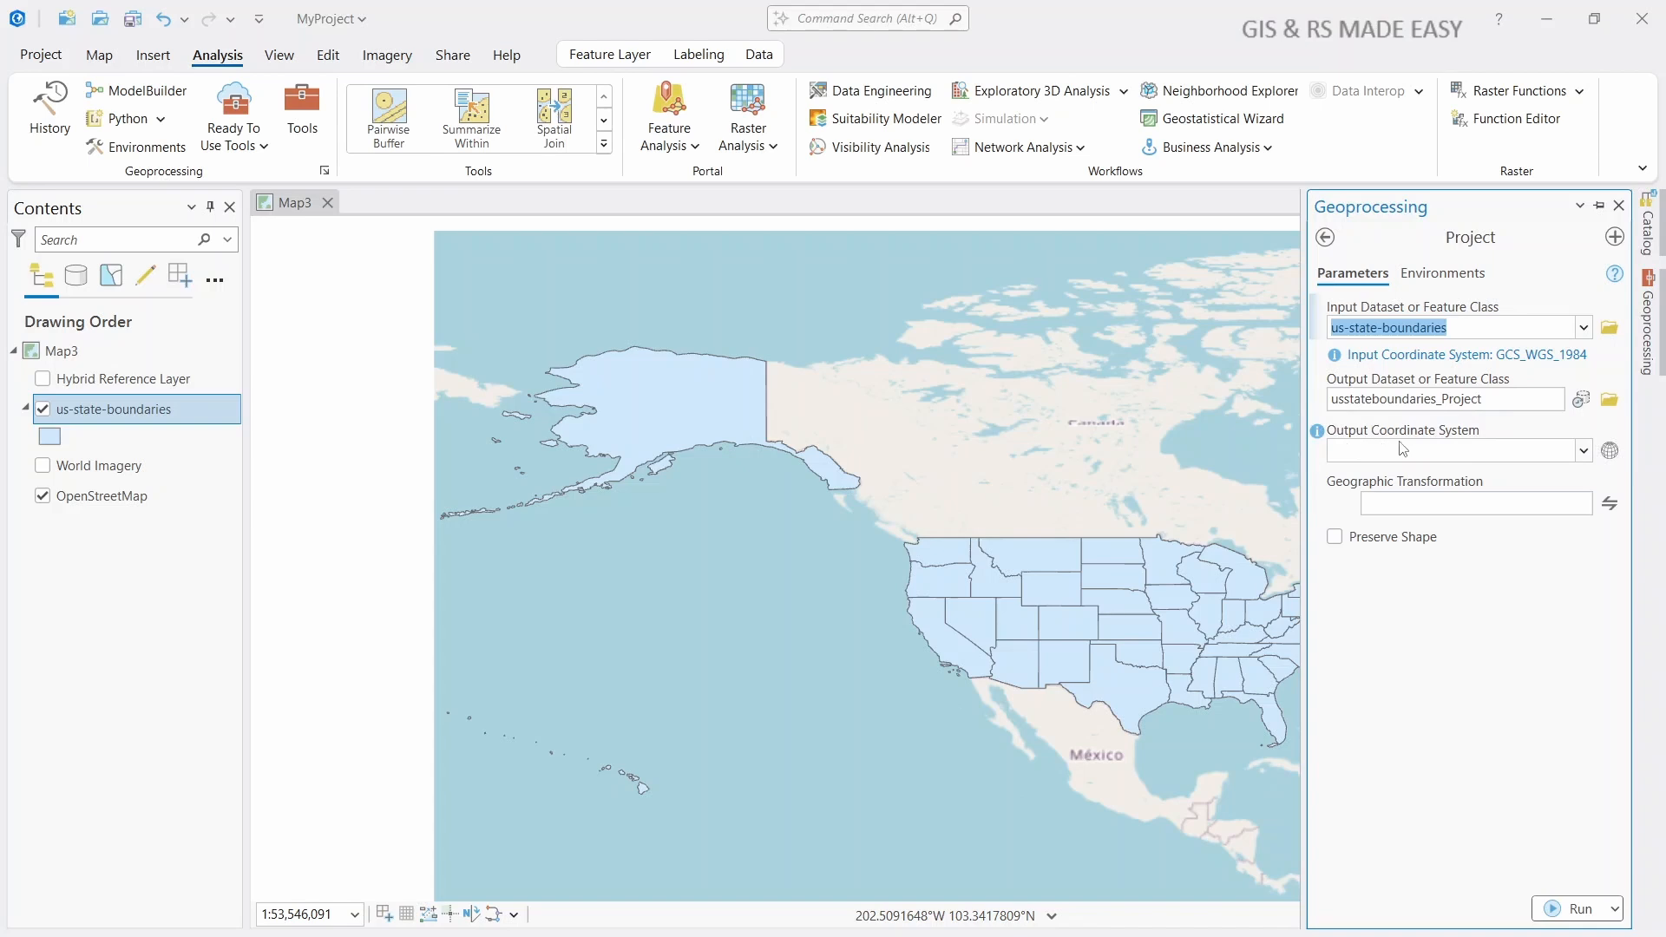
# Find "web mercator" and set the output coordinate system to WGS 1984 Web Mercator (auxiliary sphere).
pyautogui.click(1584, 453)
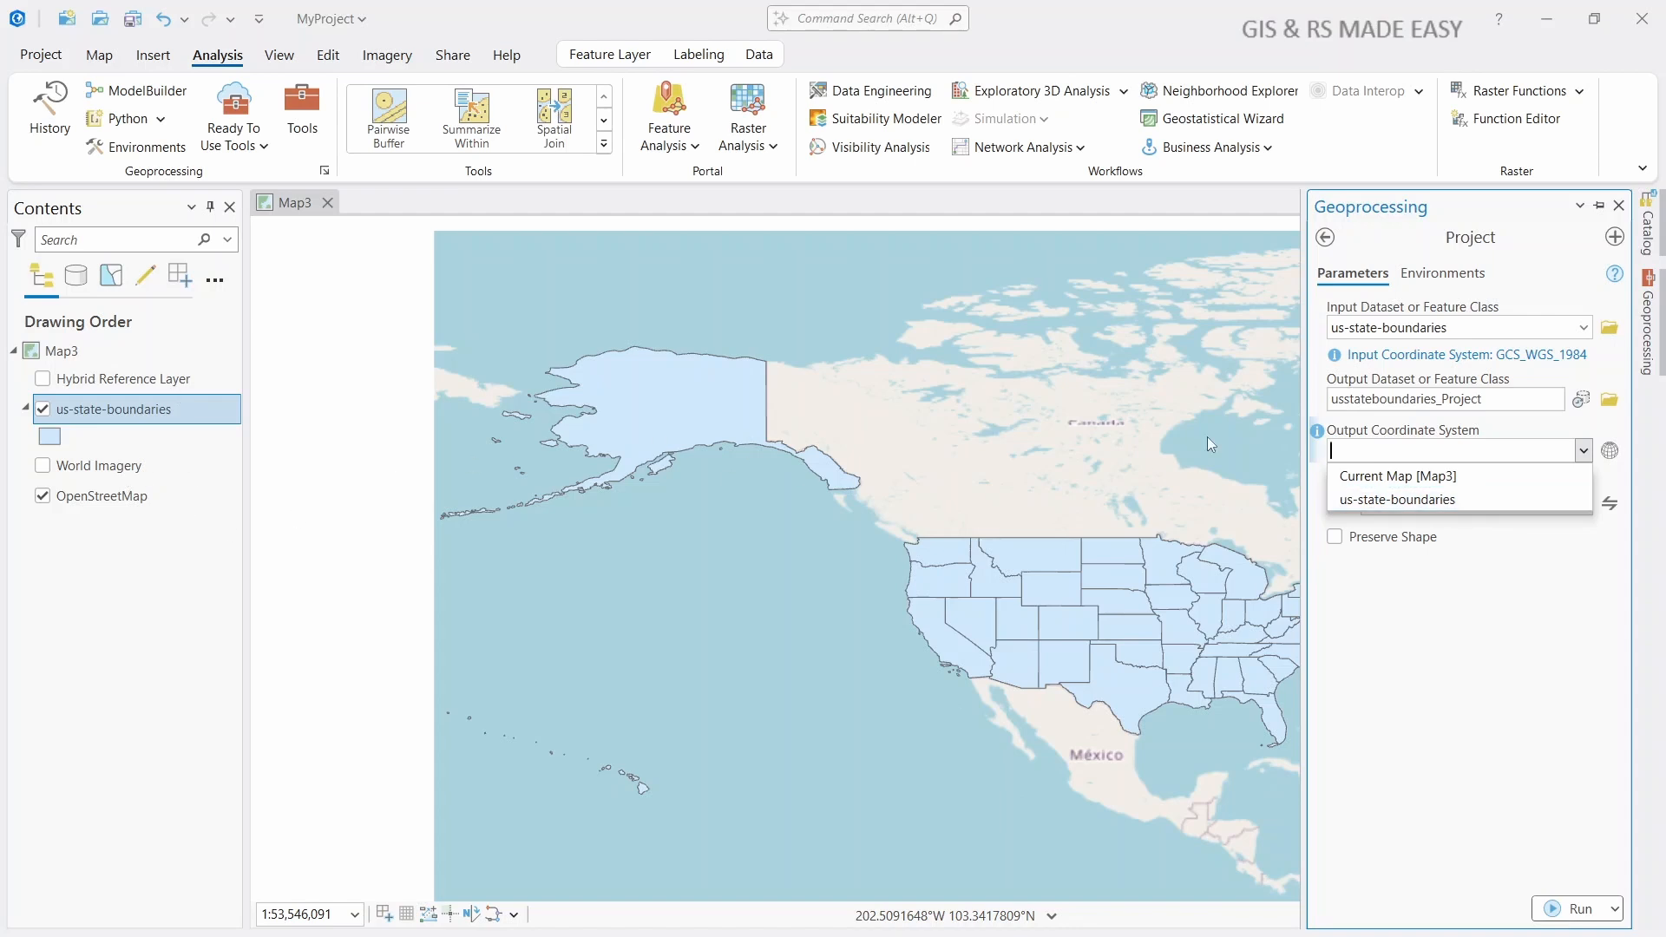
pyautogui.click(1611, 456)
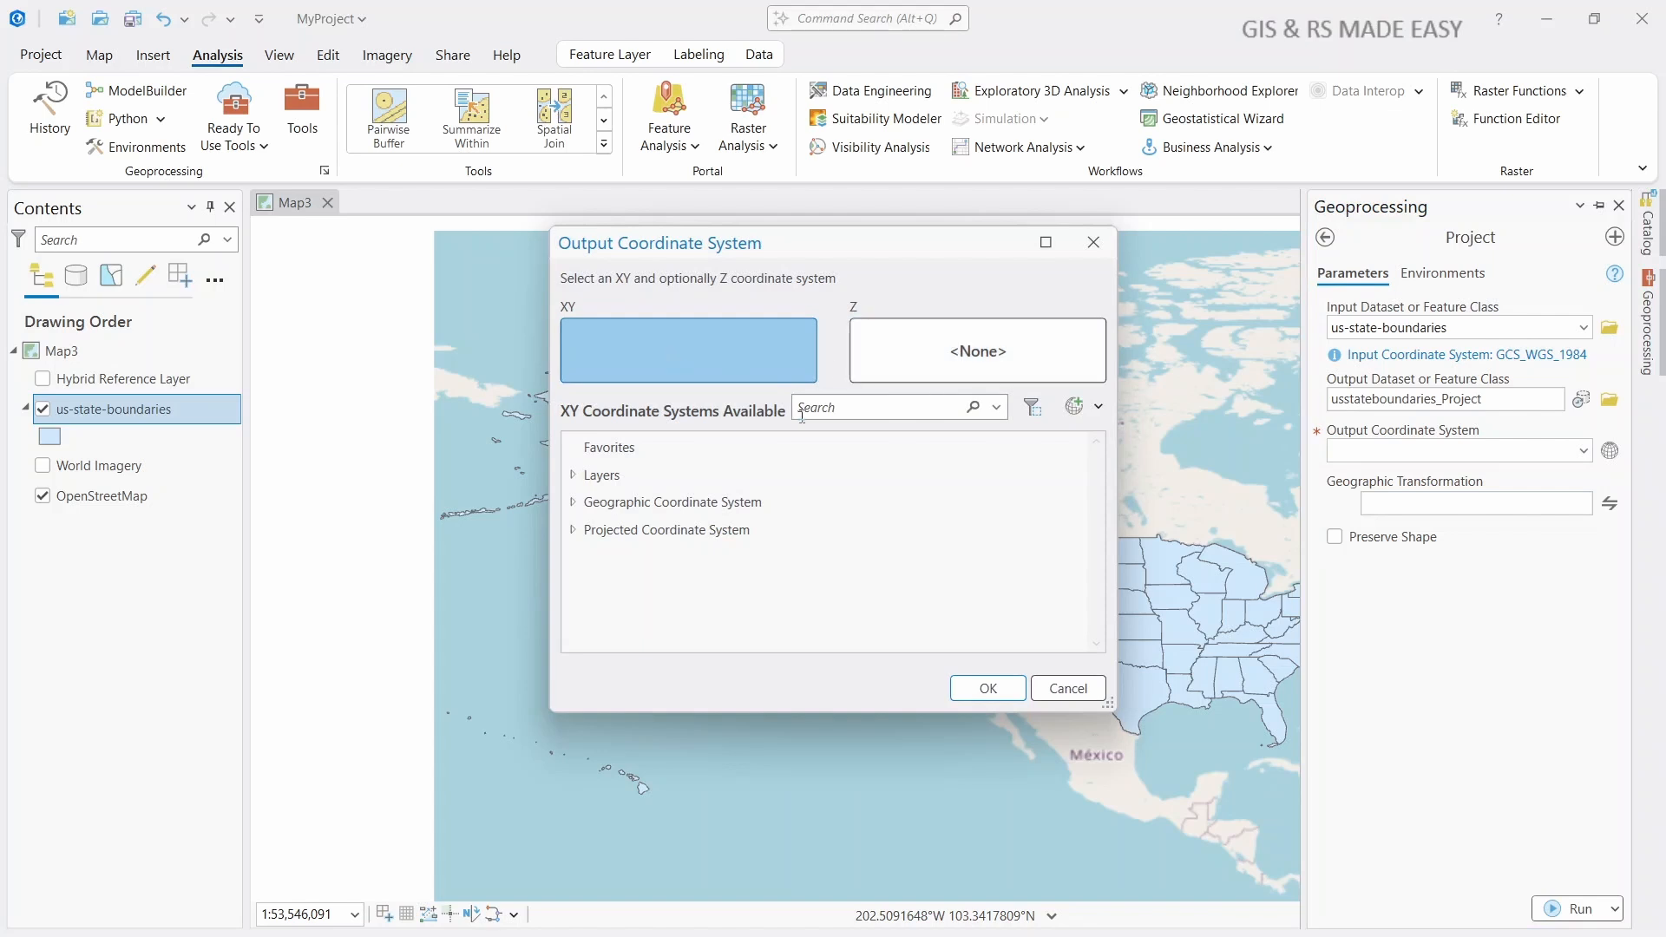
pyautogui.click(846, 406)
pyautogui.write('W')
pyautogui.click(573, 530)
pyautogui.click(589, 555)
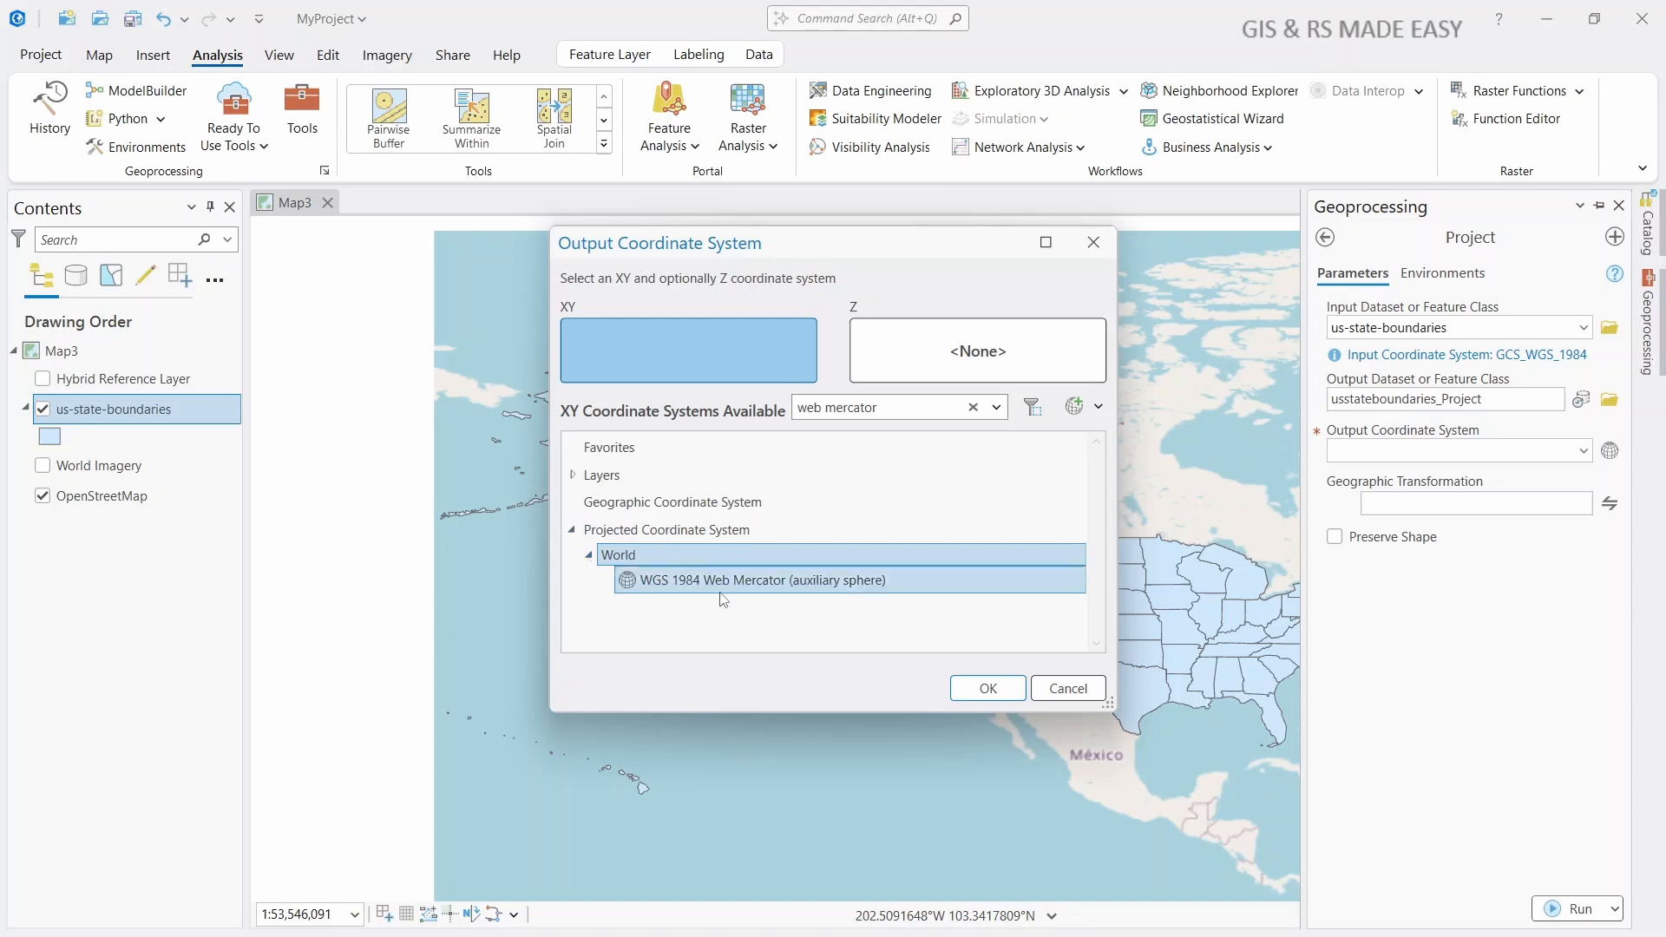
pyautogui.click(786, 581)
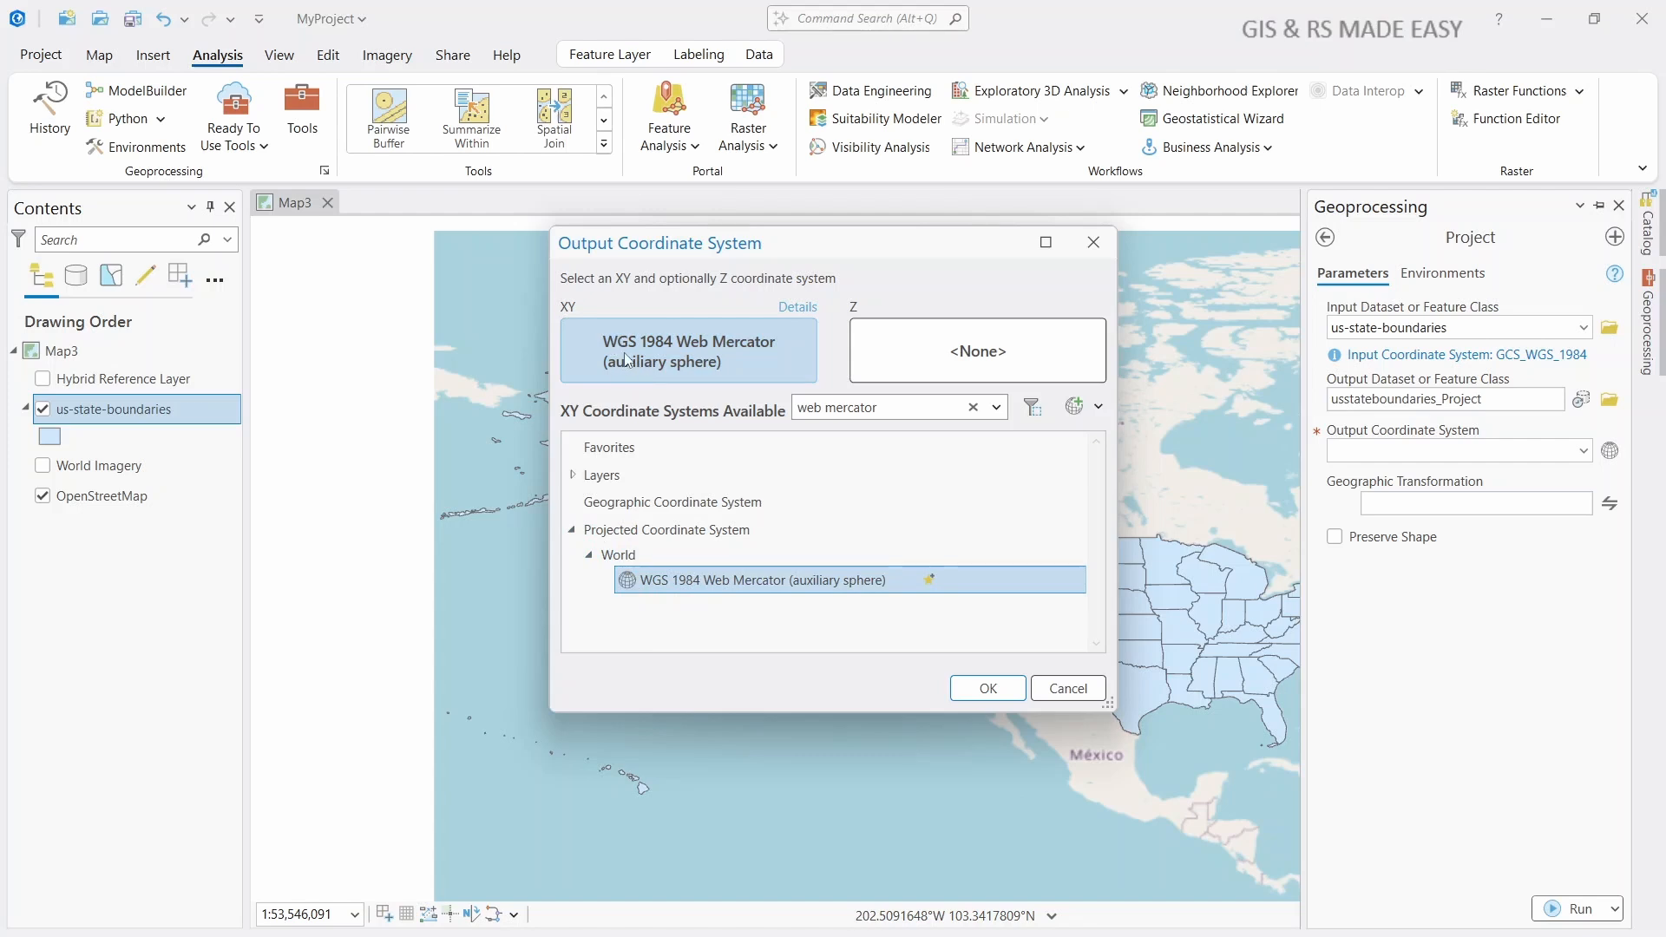
pyautogui.click(990, 689)
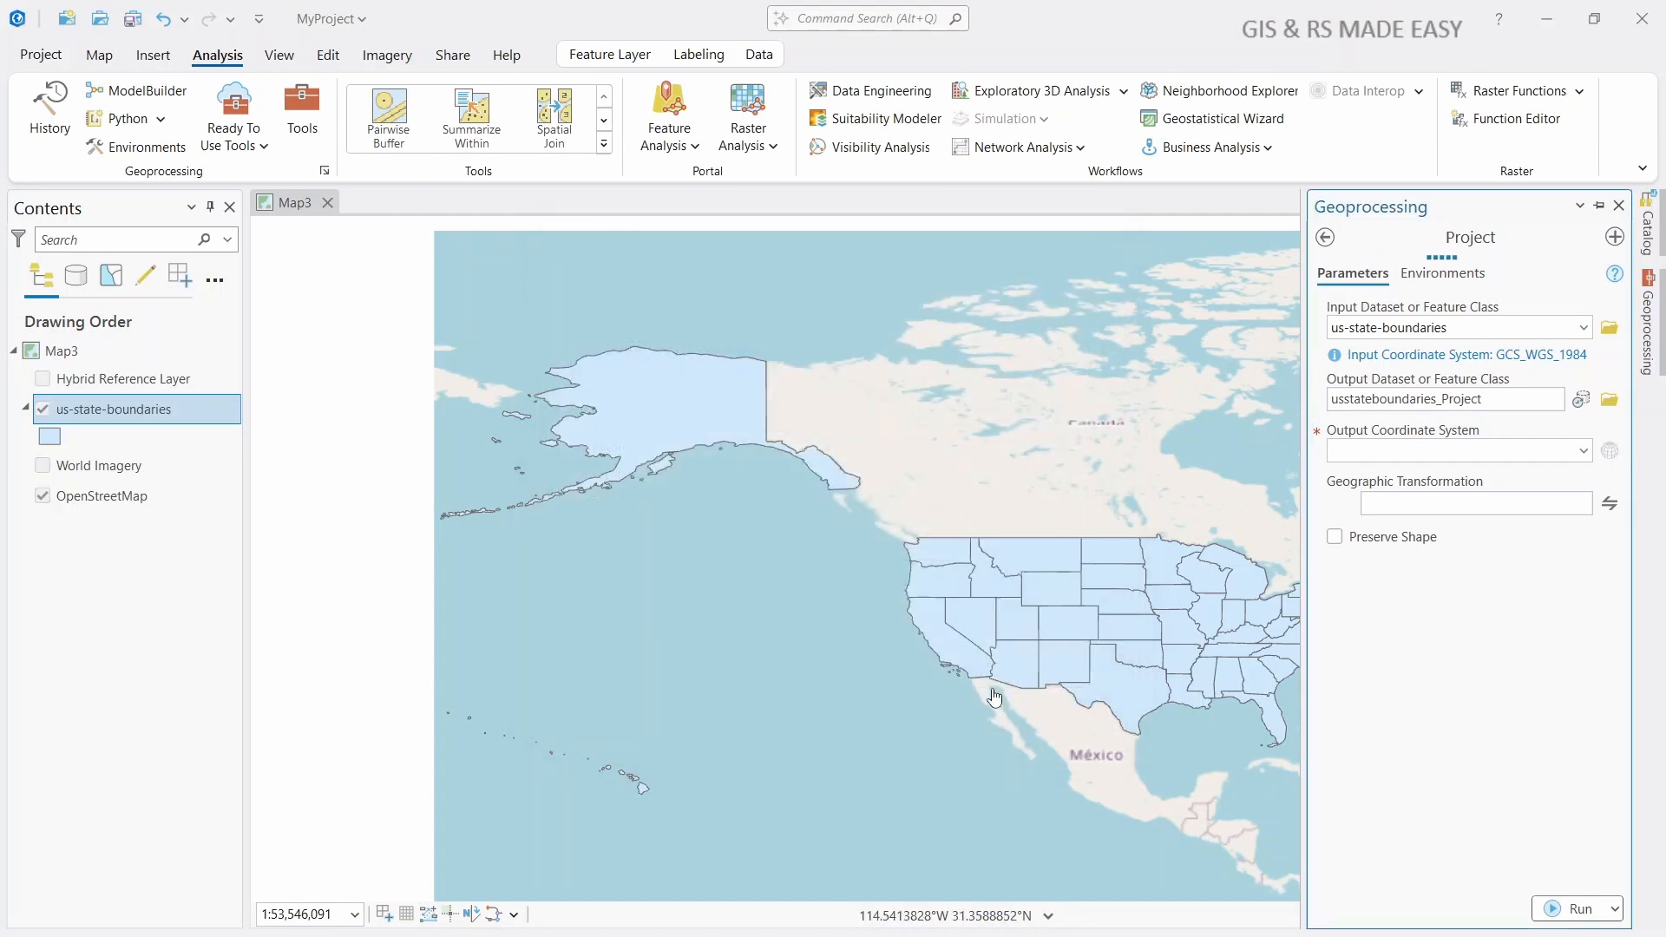
# Enable Preserve Shape, run the Project tool with output usstateboundaries_Project, and close the geoprocessing tools.
pyautogui.click(1335, 538)
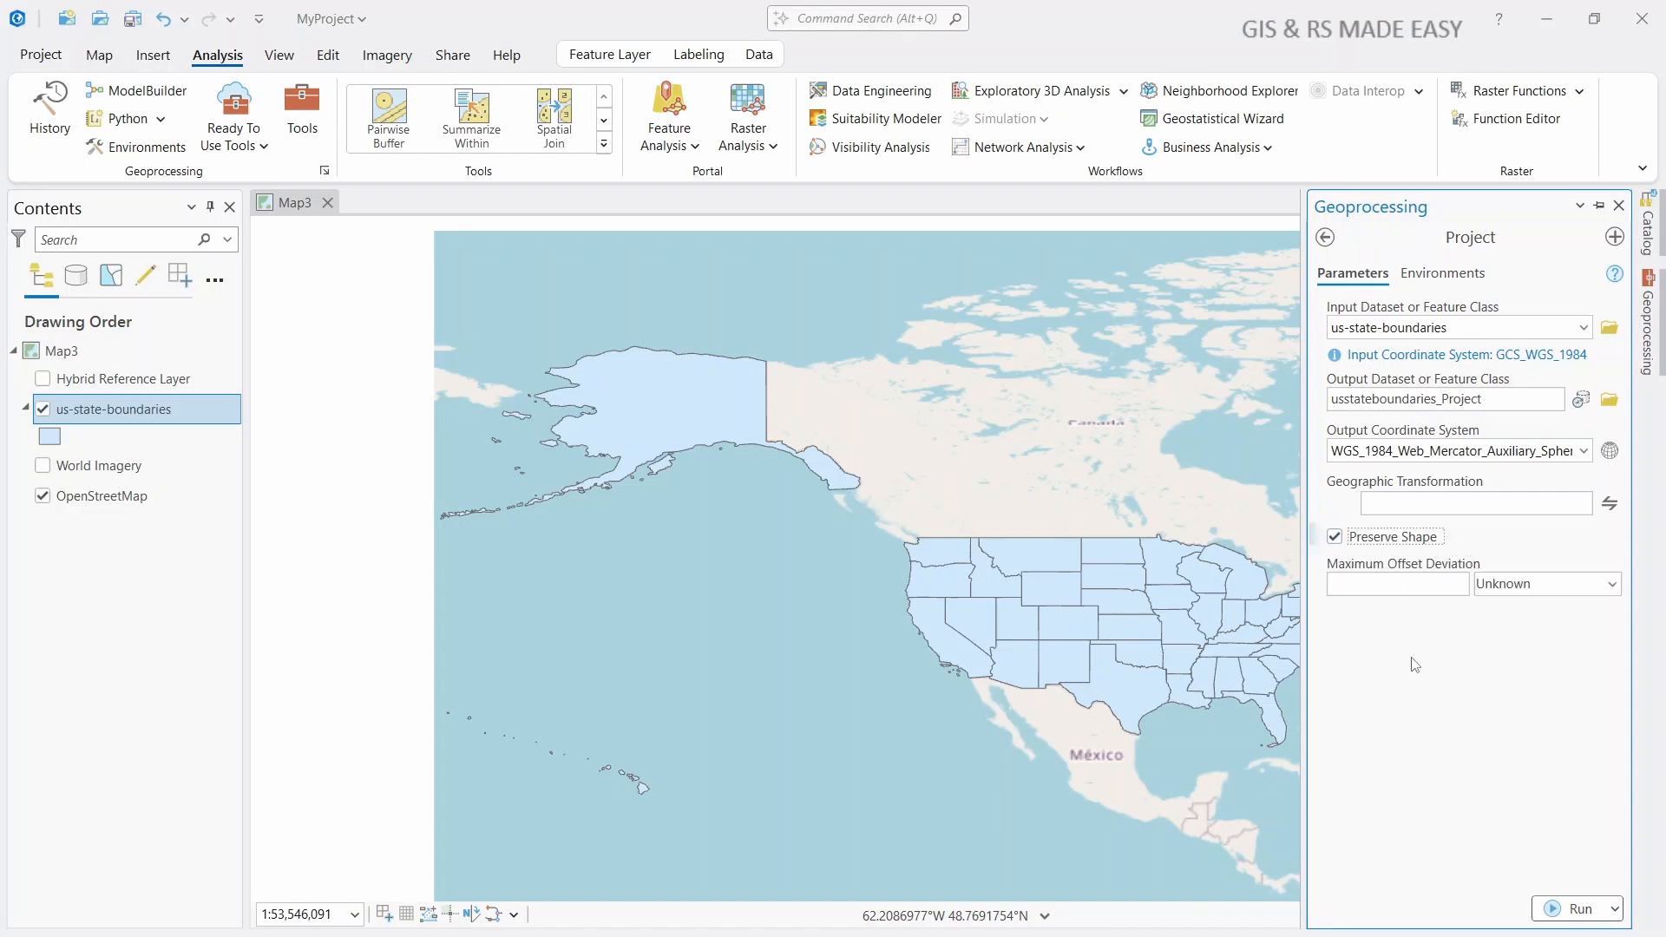
pyautogui.click(1576, 909)
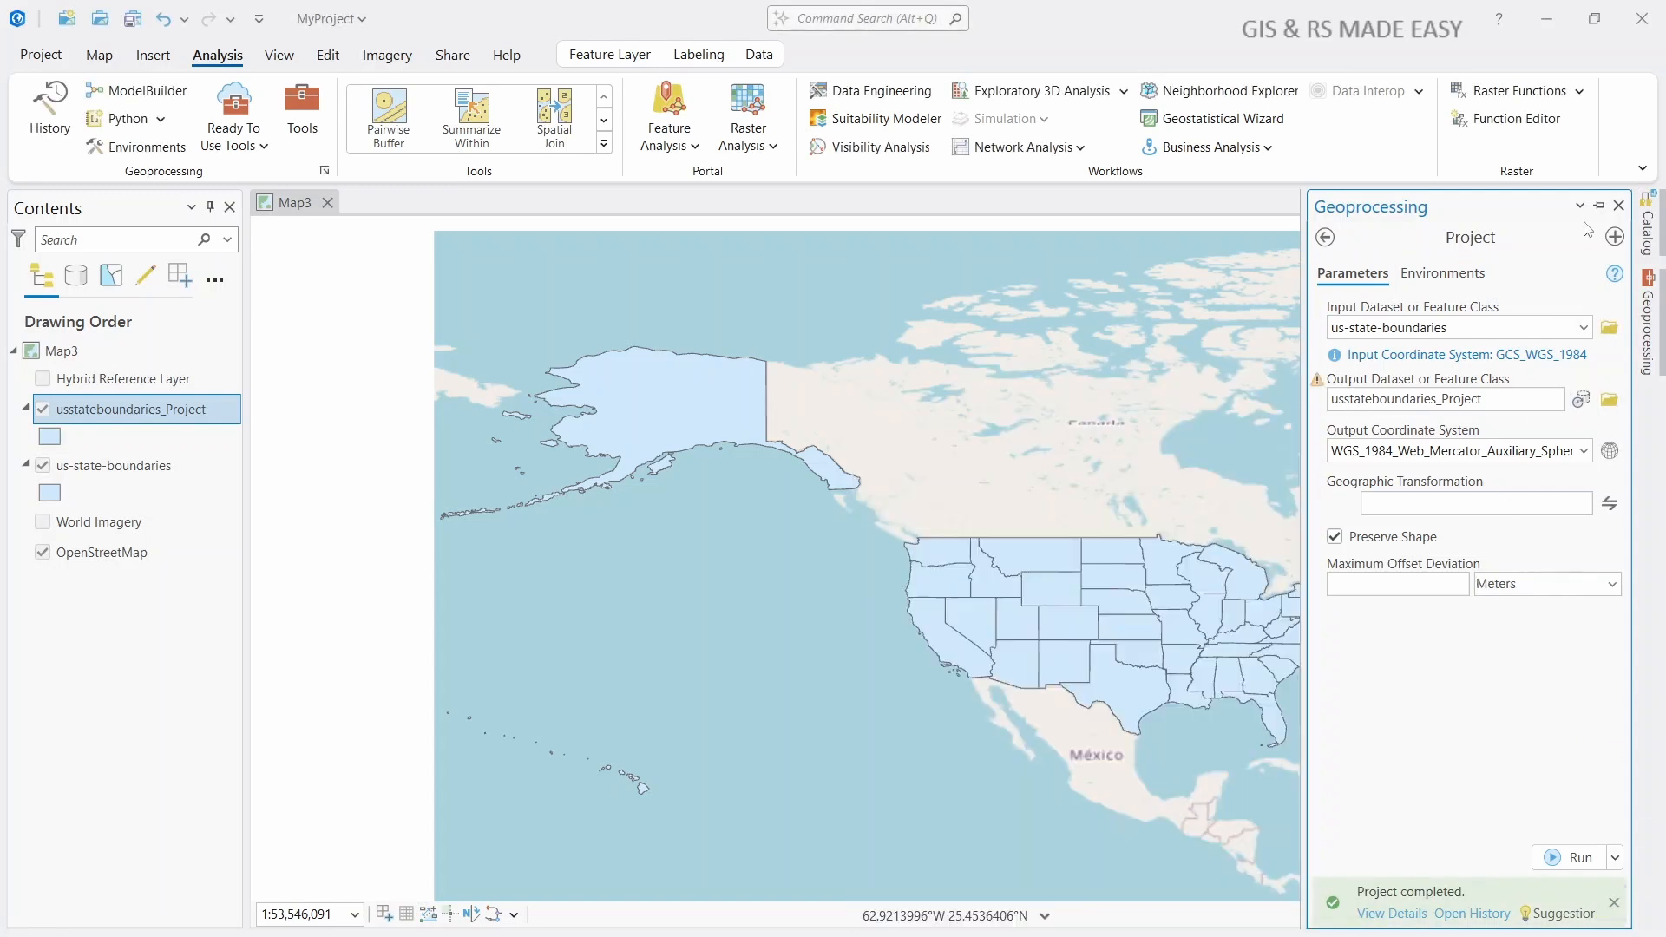
pyautogui.click(1618, 206)
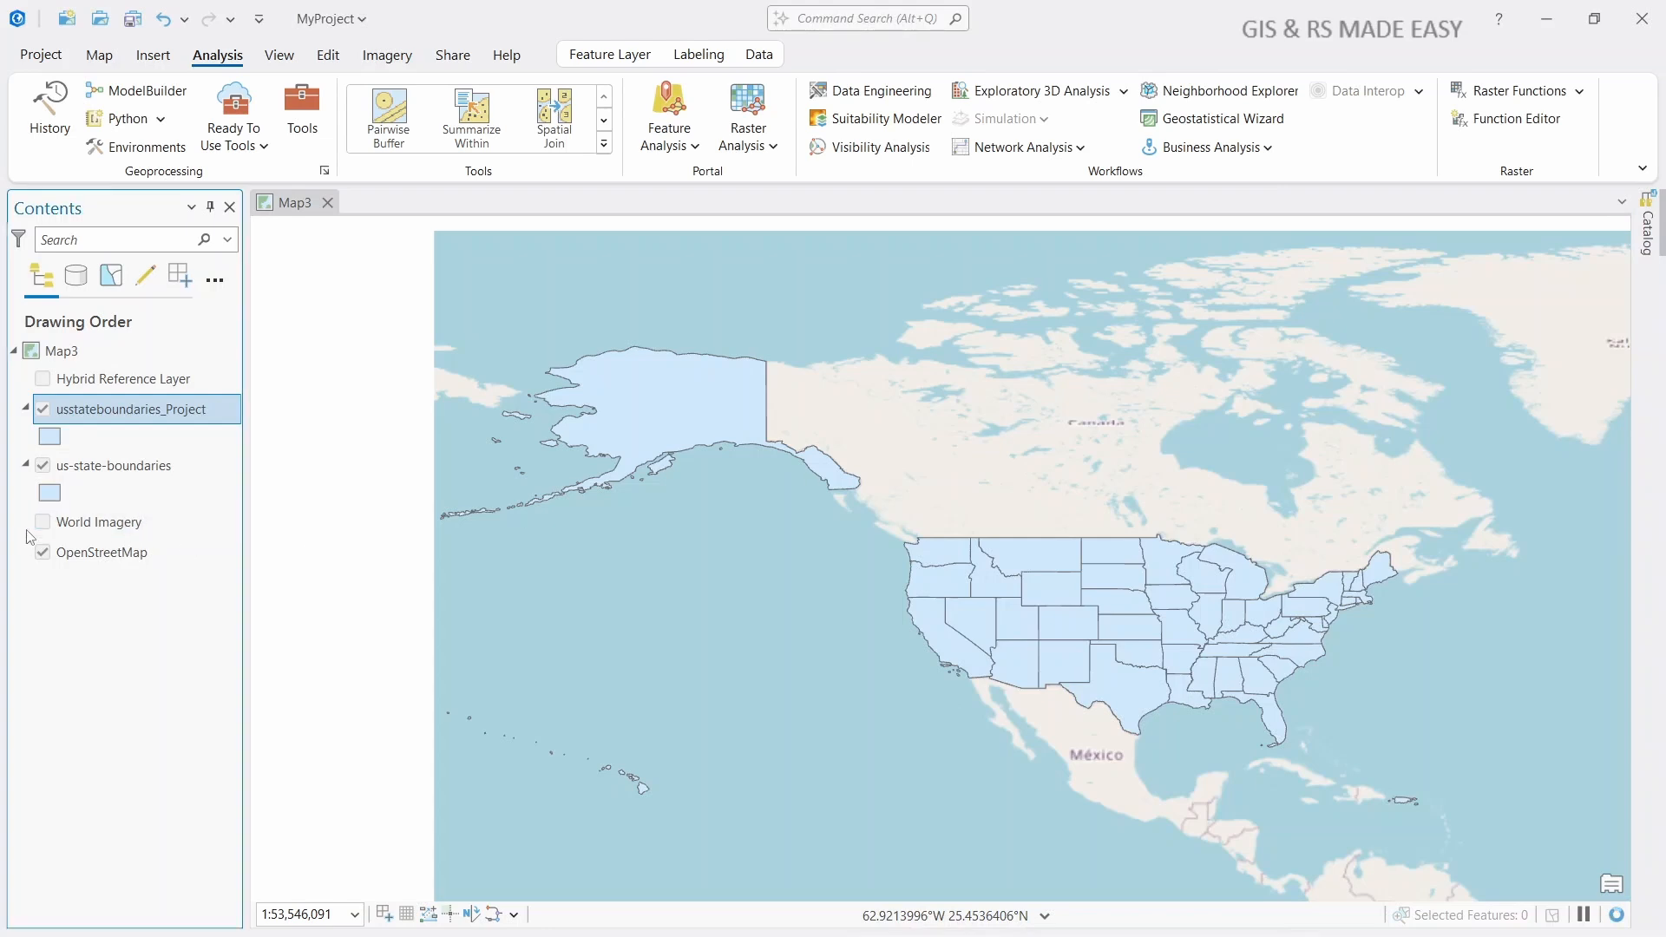
# Hide the original us-state-boundaries layer and toggle usstateboundaries_Project off and on to check the projected layer.
pyautogui.click(41, 467)
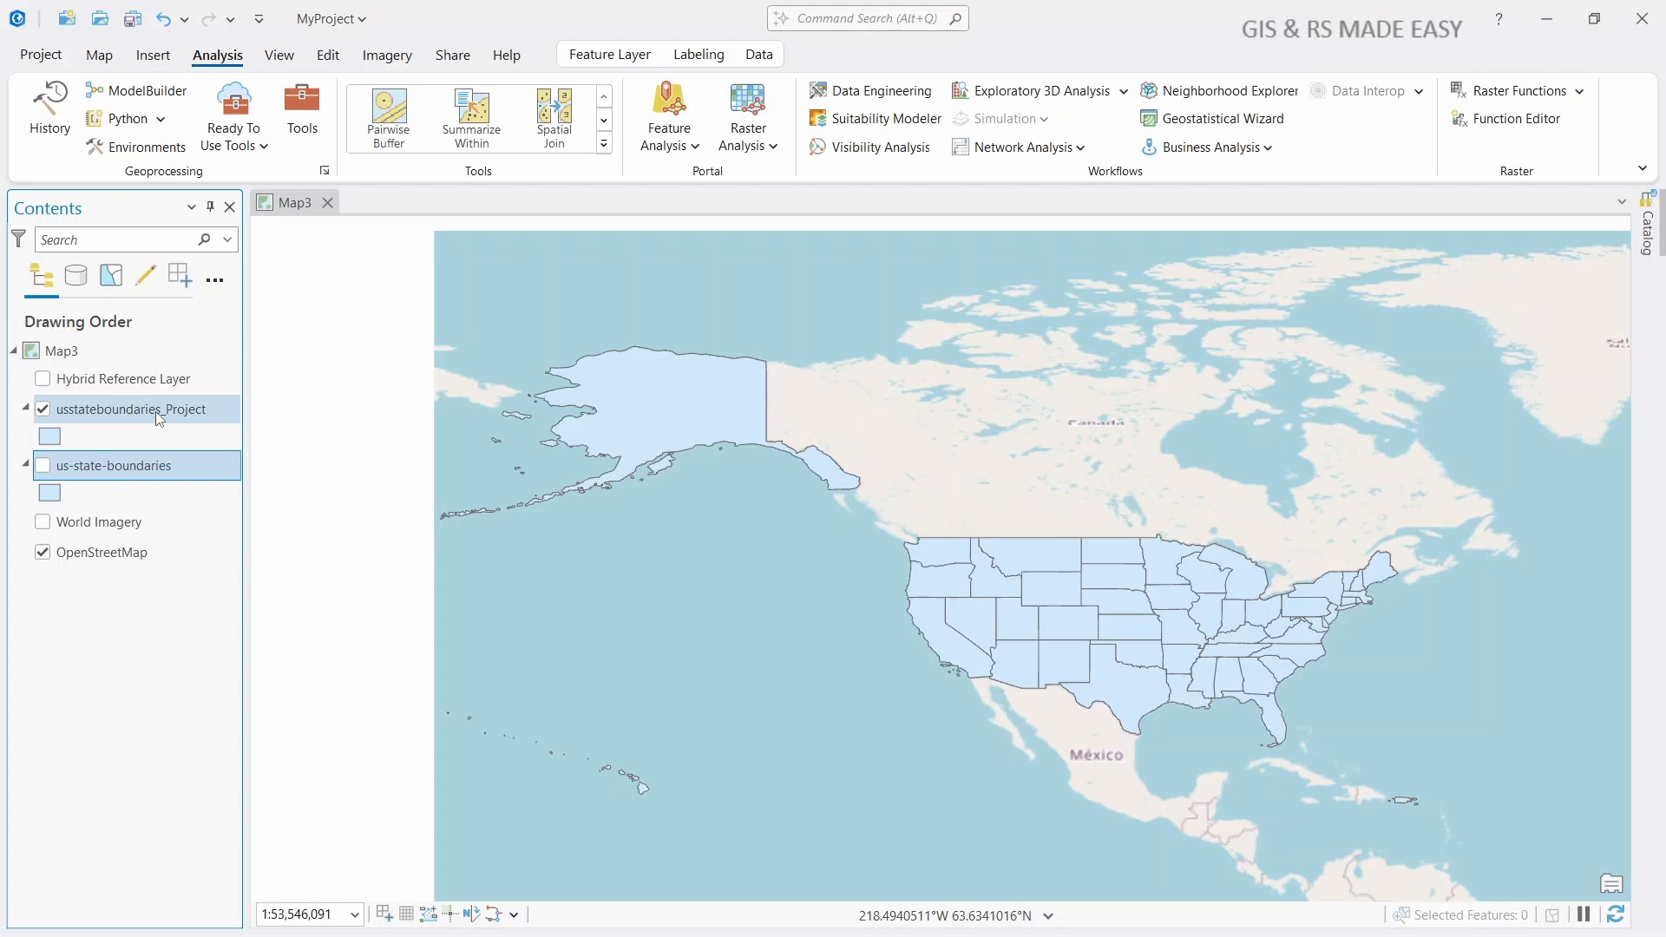
pyautogui.click(41, 410)
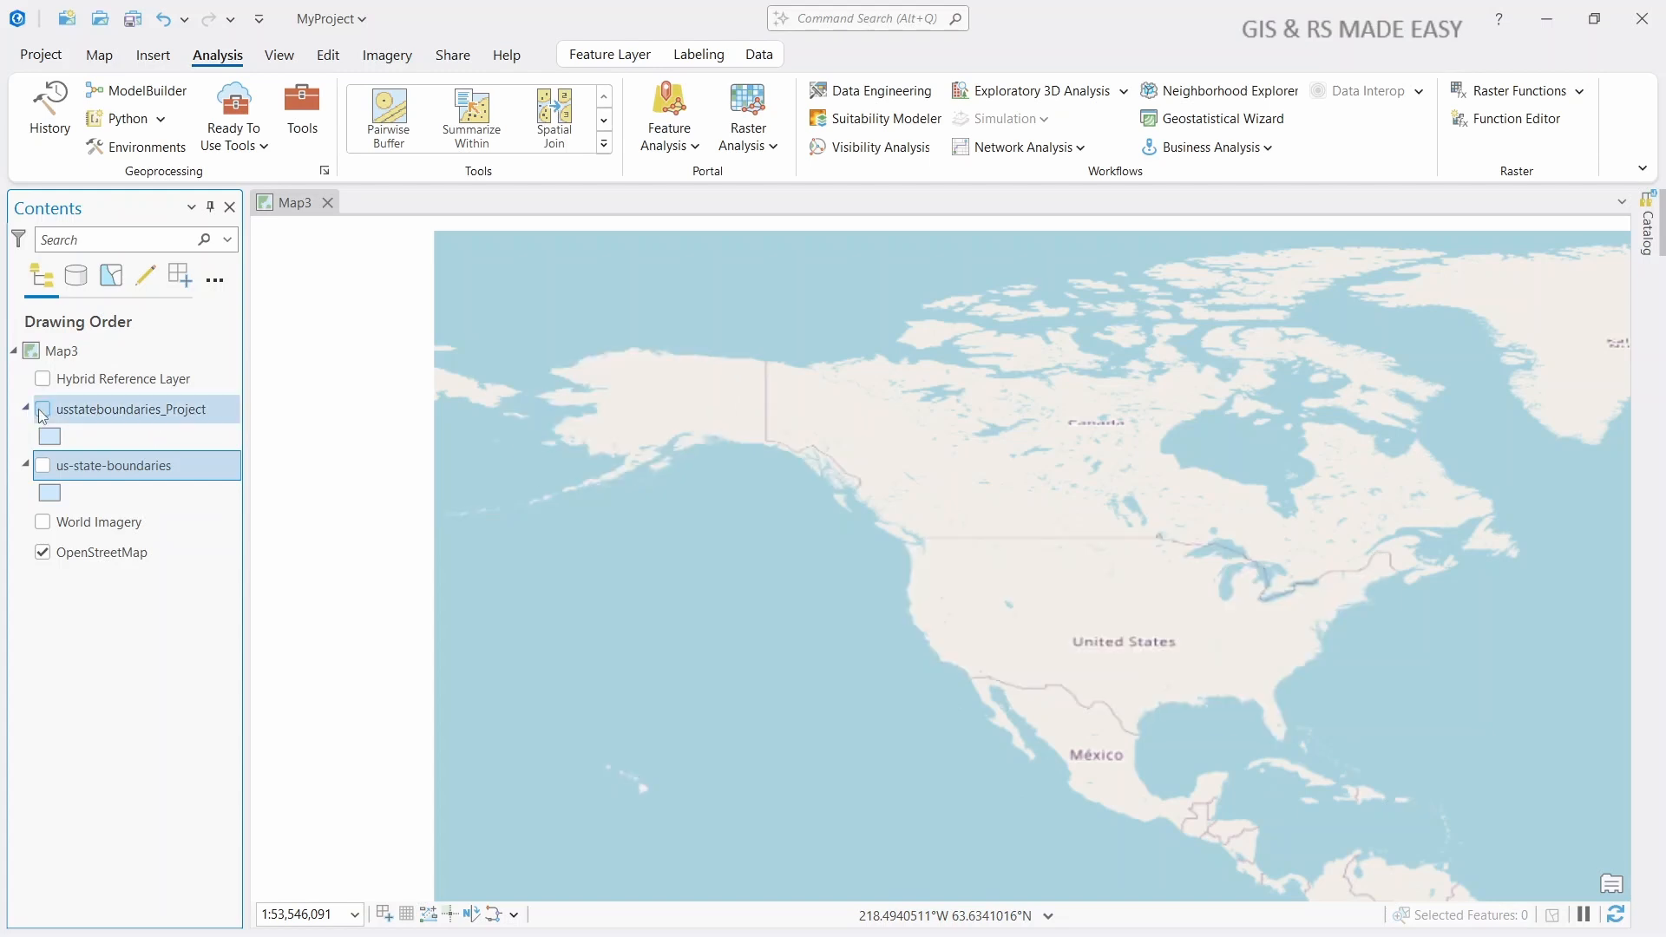
pyautogui.click(42, 410)
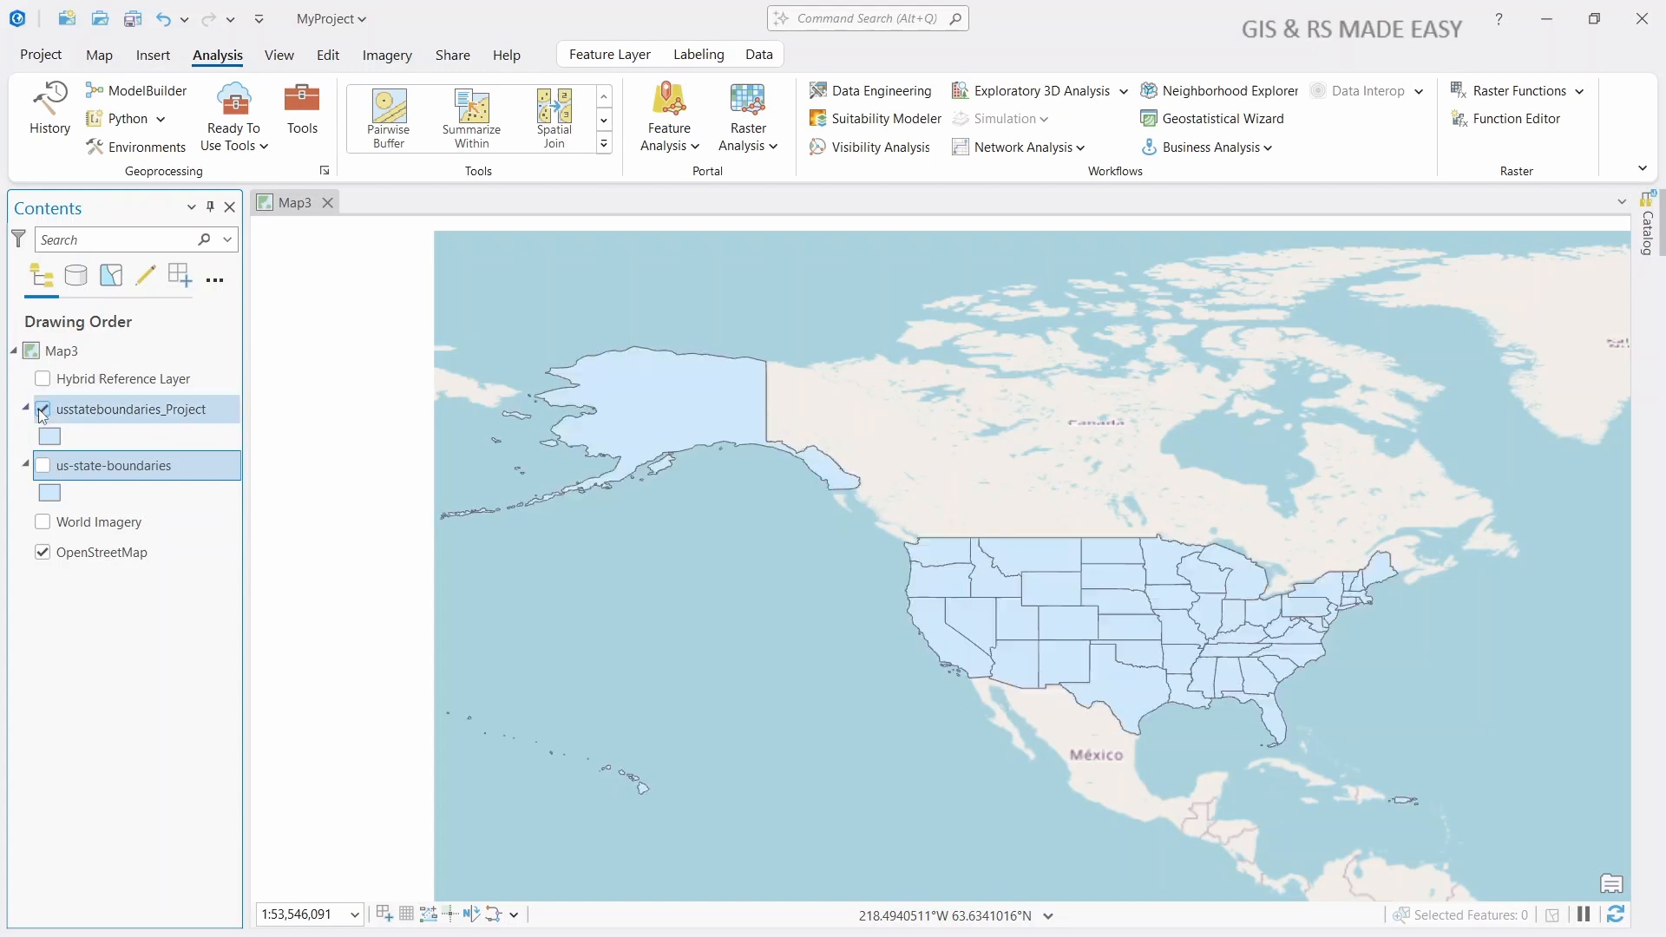
# Examine the spatial reference of the usstateboundaries_Project layer, including its projected coordinate system, in the source properties.
pyautogui.rightClick(139, 406)
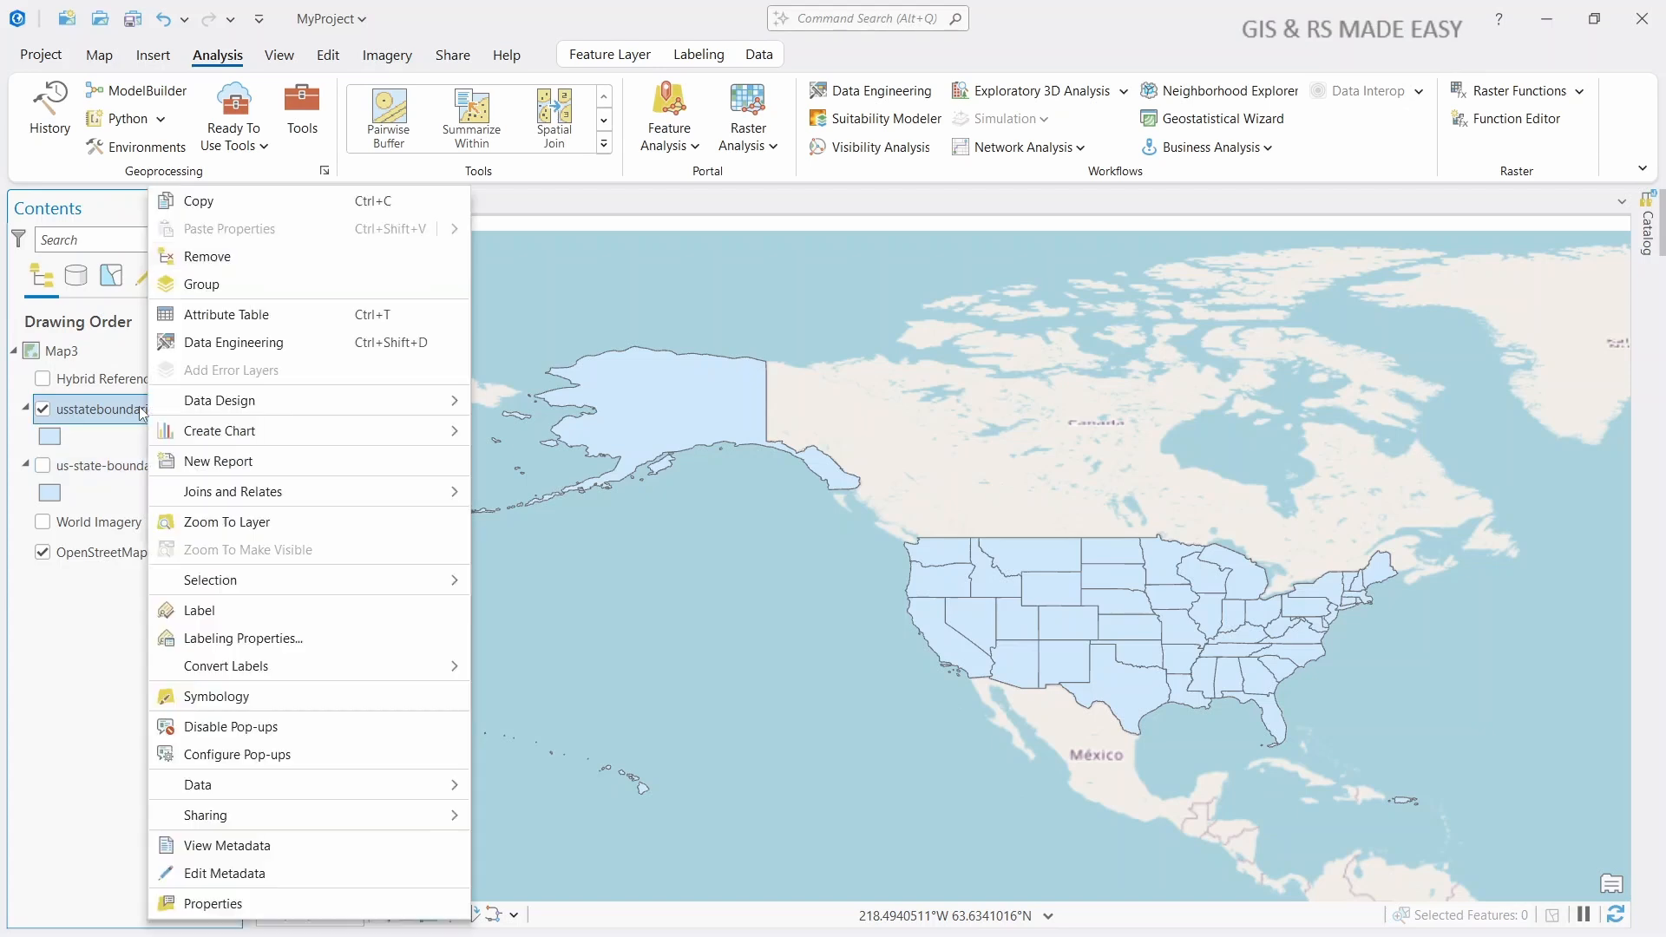
pyautogui.click(231, 913)
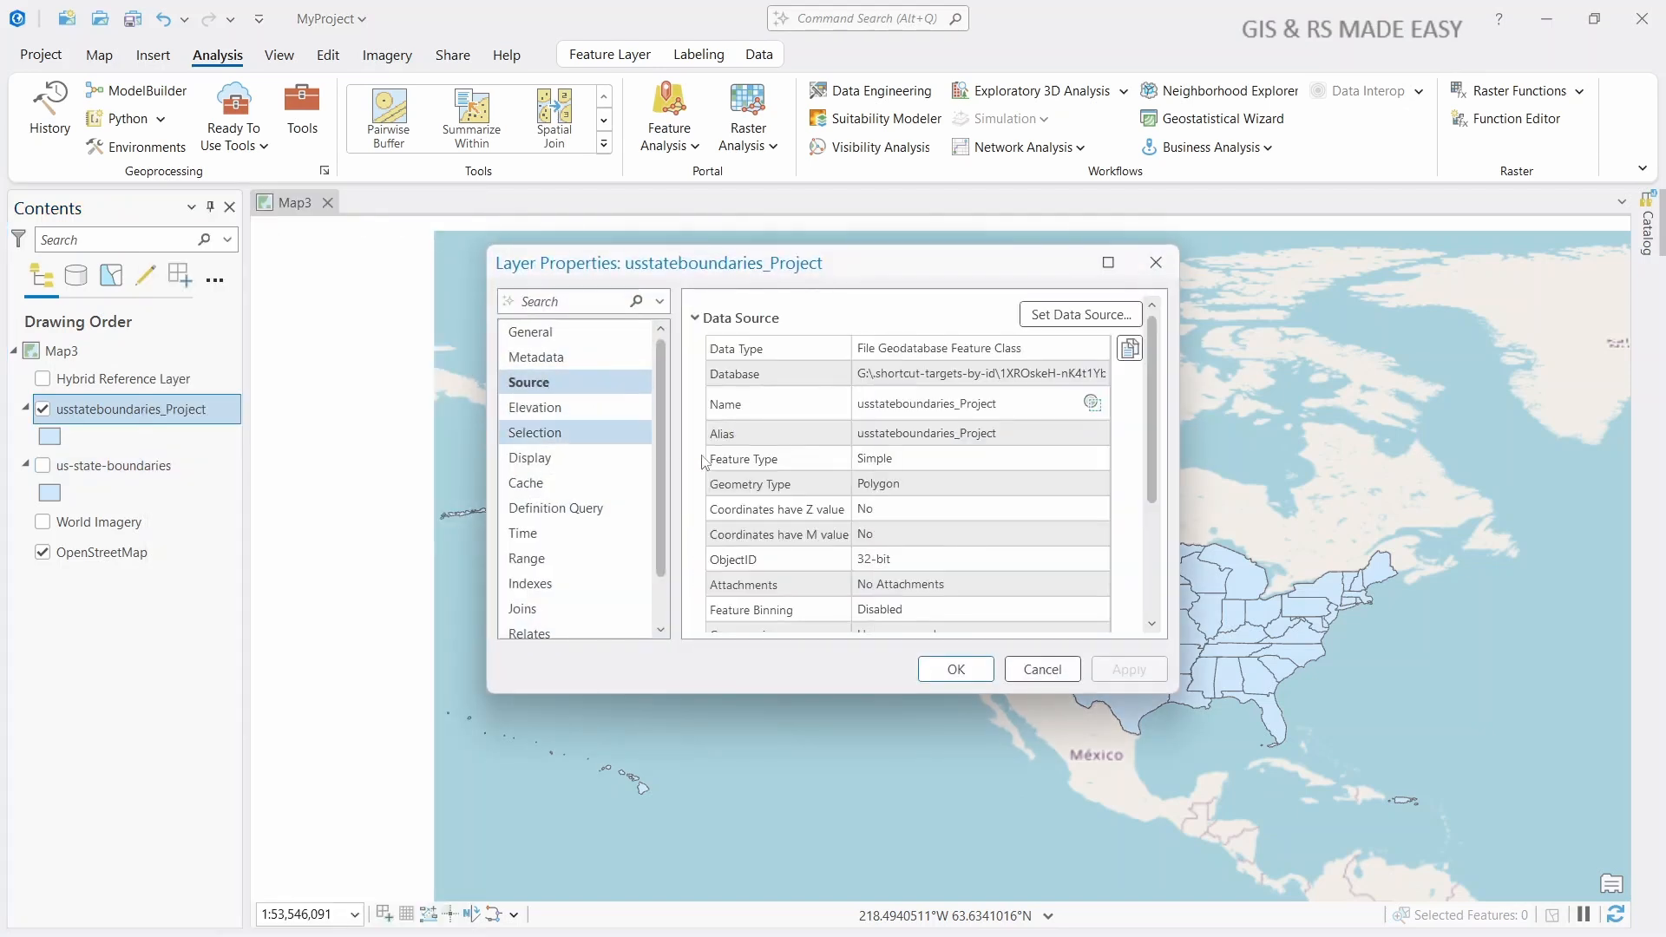
pyautogui.scroll(-4, 773, 553)
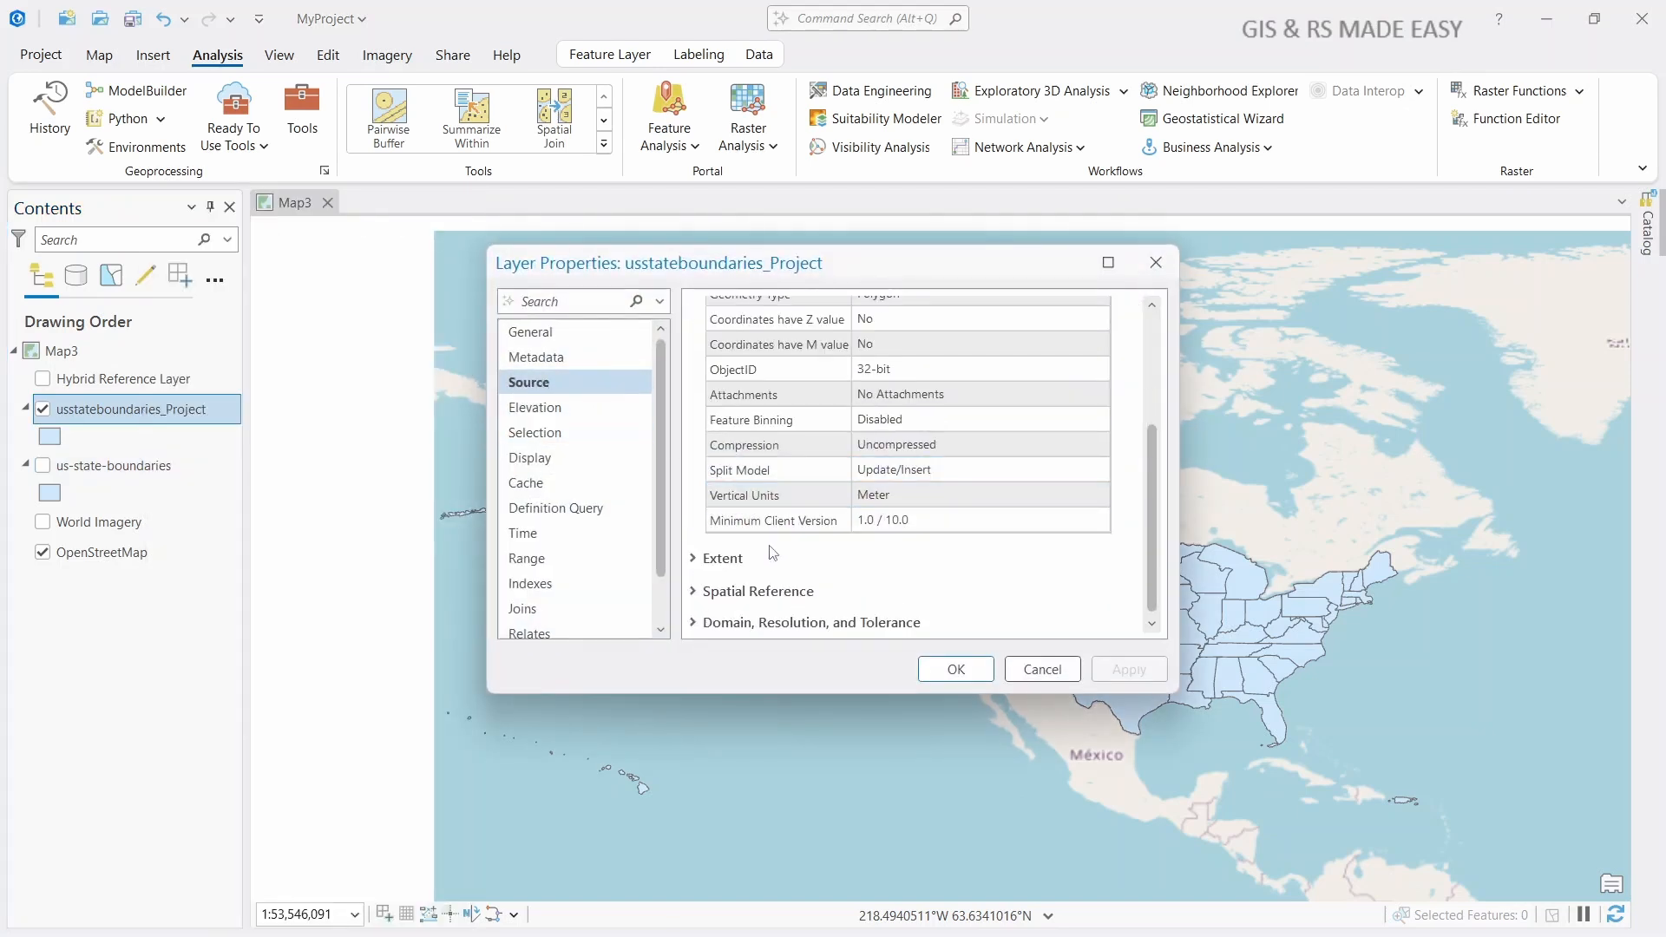
pyautogui.click(694, 594)
pyautogui.scroll(-3, 919, 510)
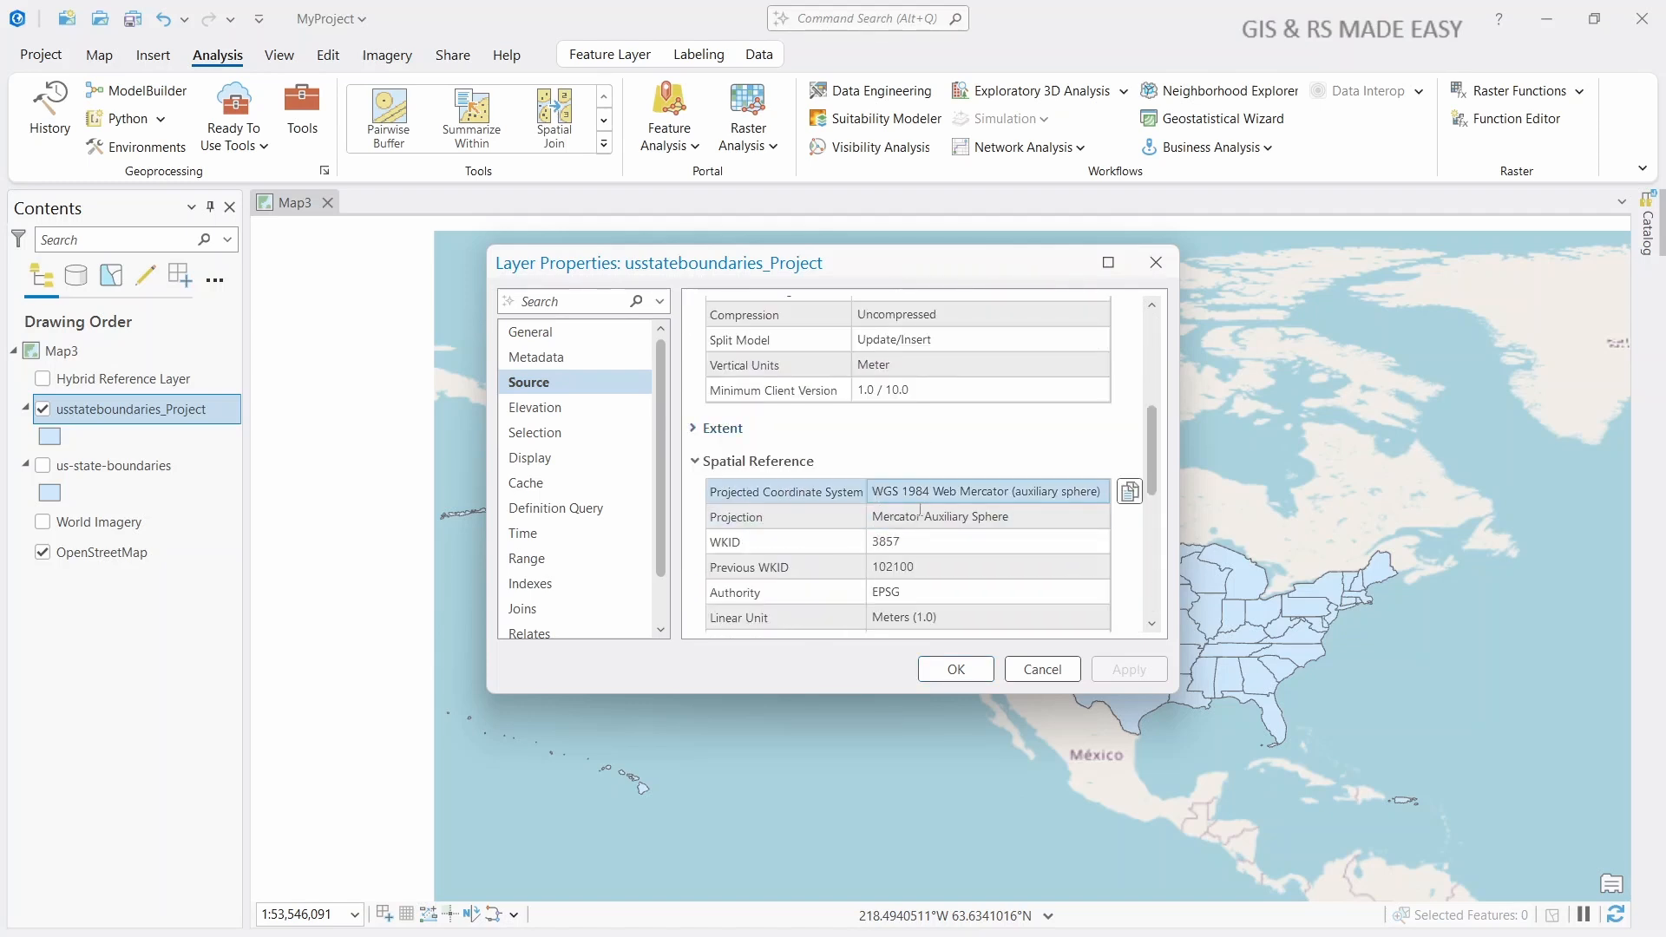
pyautogui.moveTo(1022, 519); pyautogui.dragTo(1114, 488)
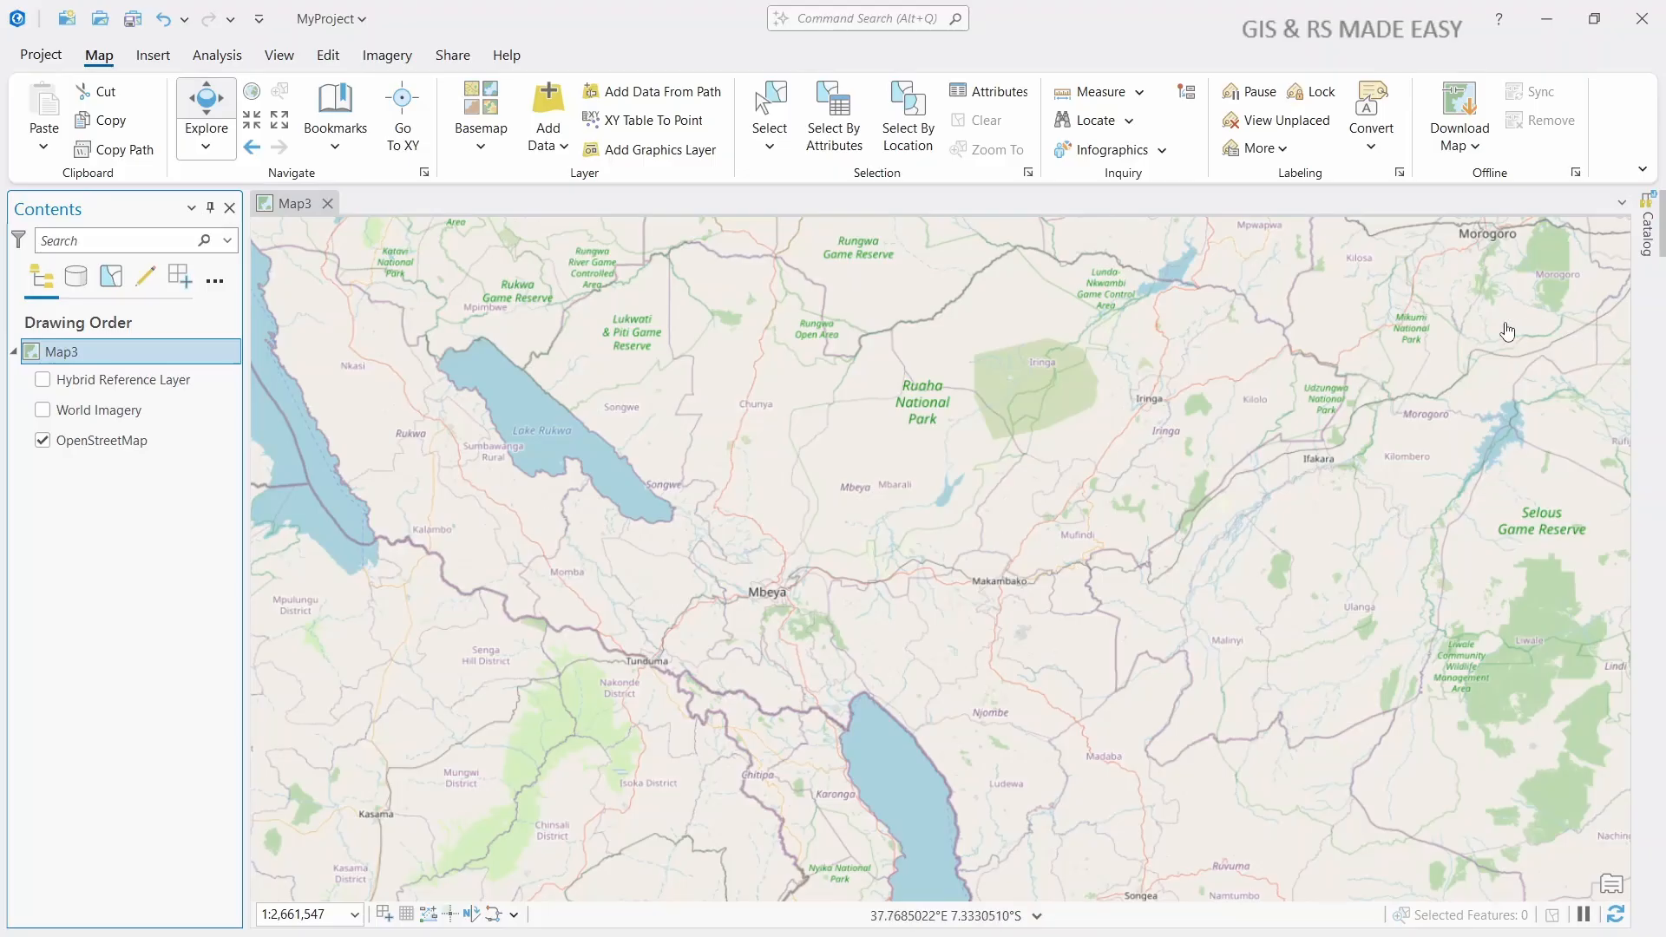
# Add the ndvi.tif raster from the GISRS raster folder to Map3.
pyautogui.click(1649, 255)
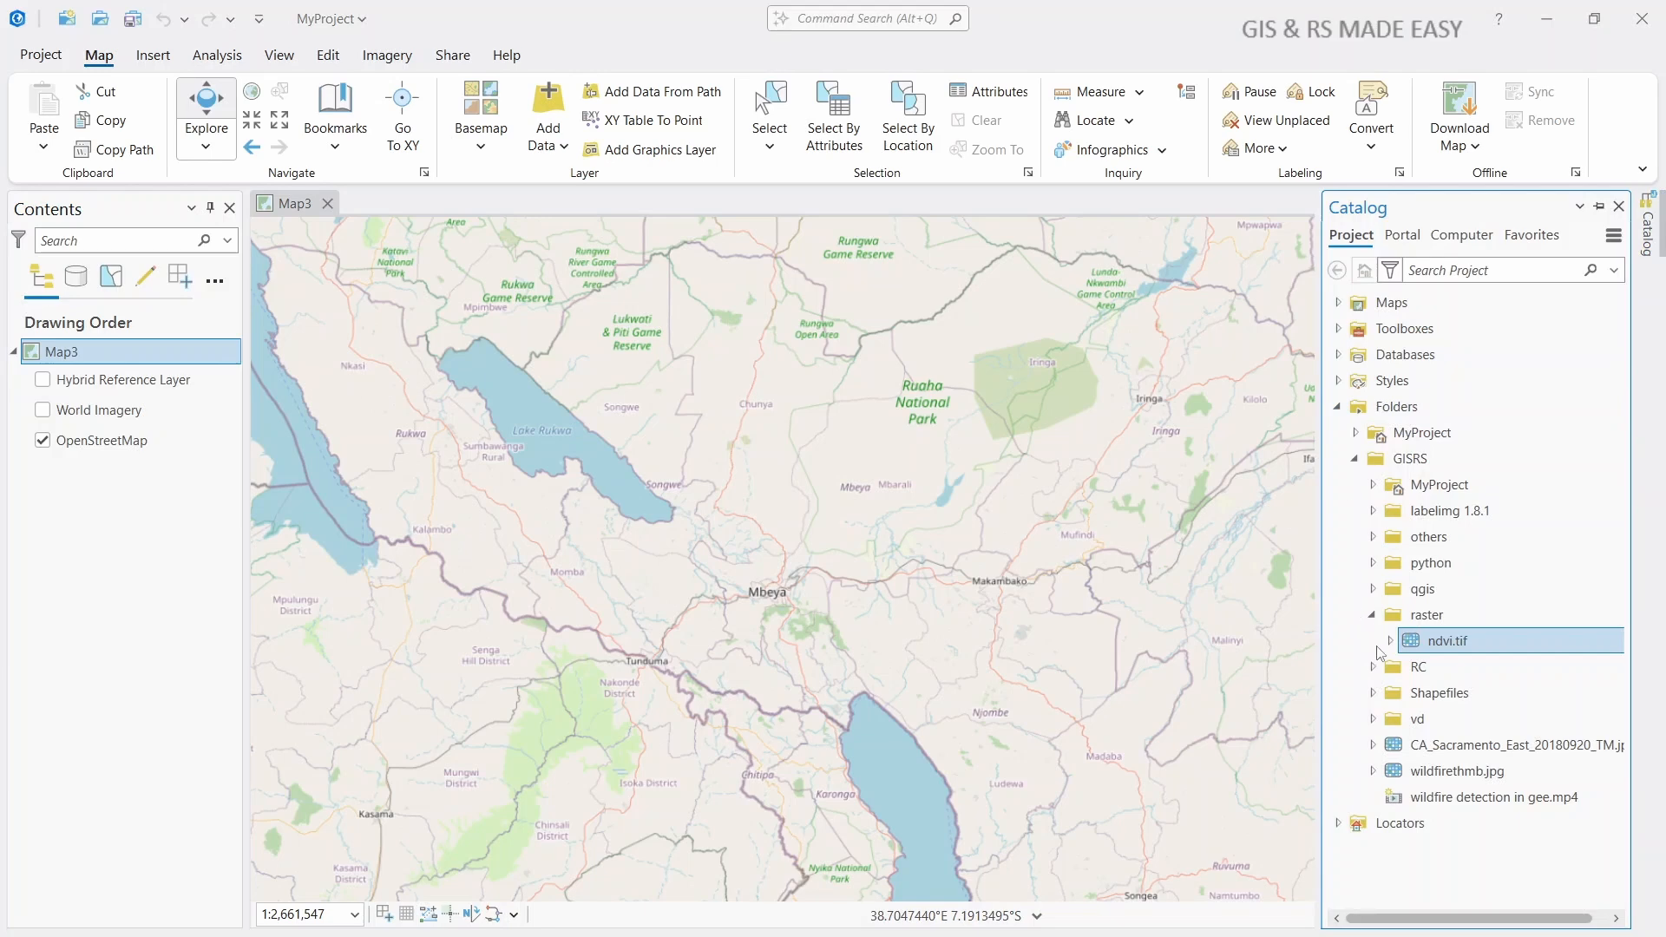
pyautogui.moveTo(1434, 652)
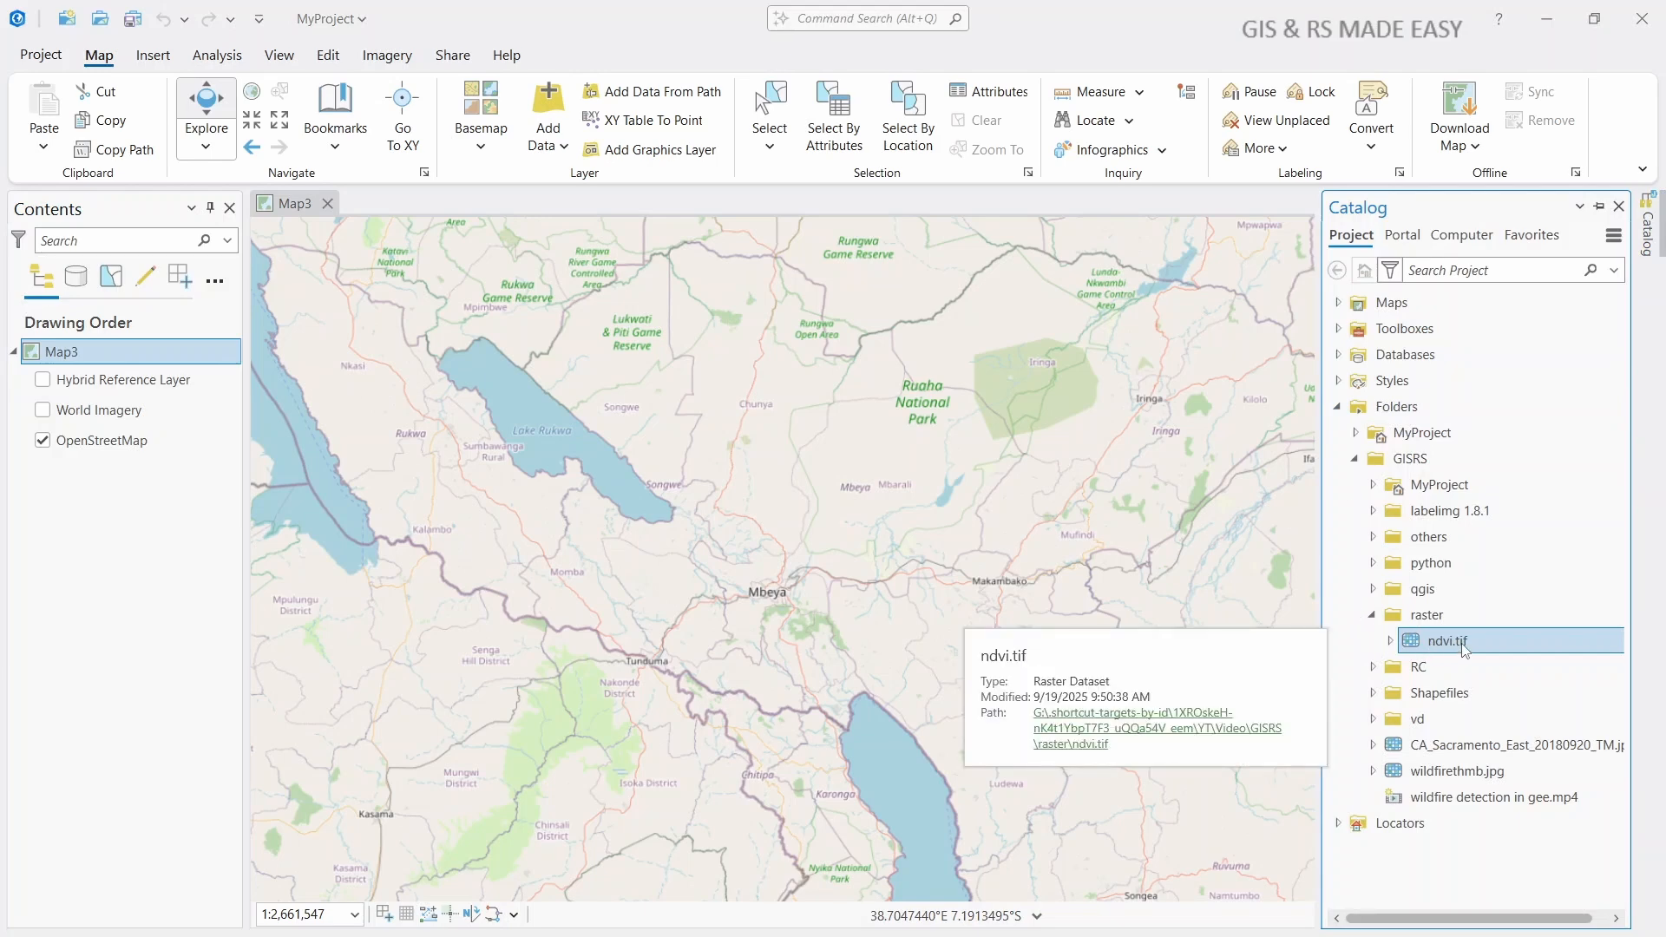
pyautogui.moveTo(1465, 651); pyautogui.dragTo(790, 564)
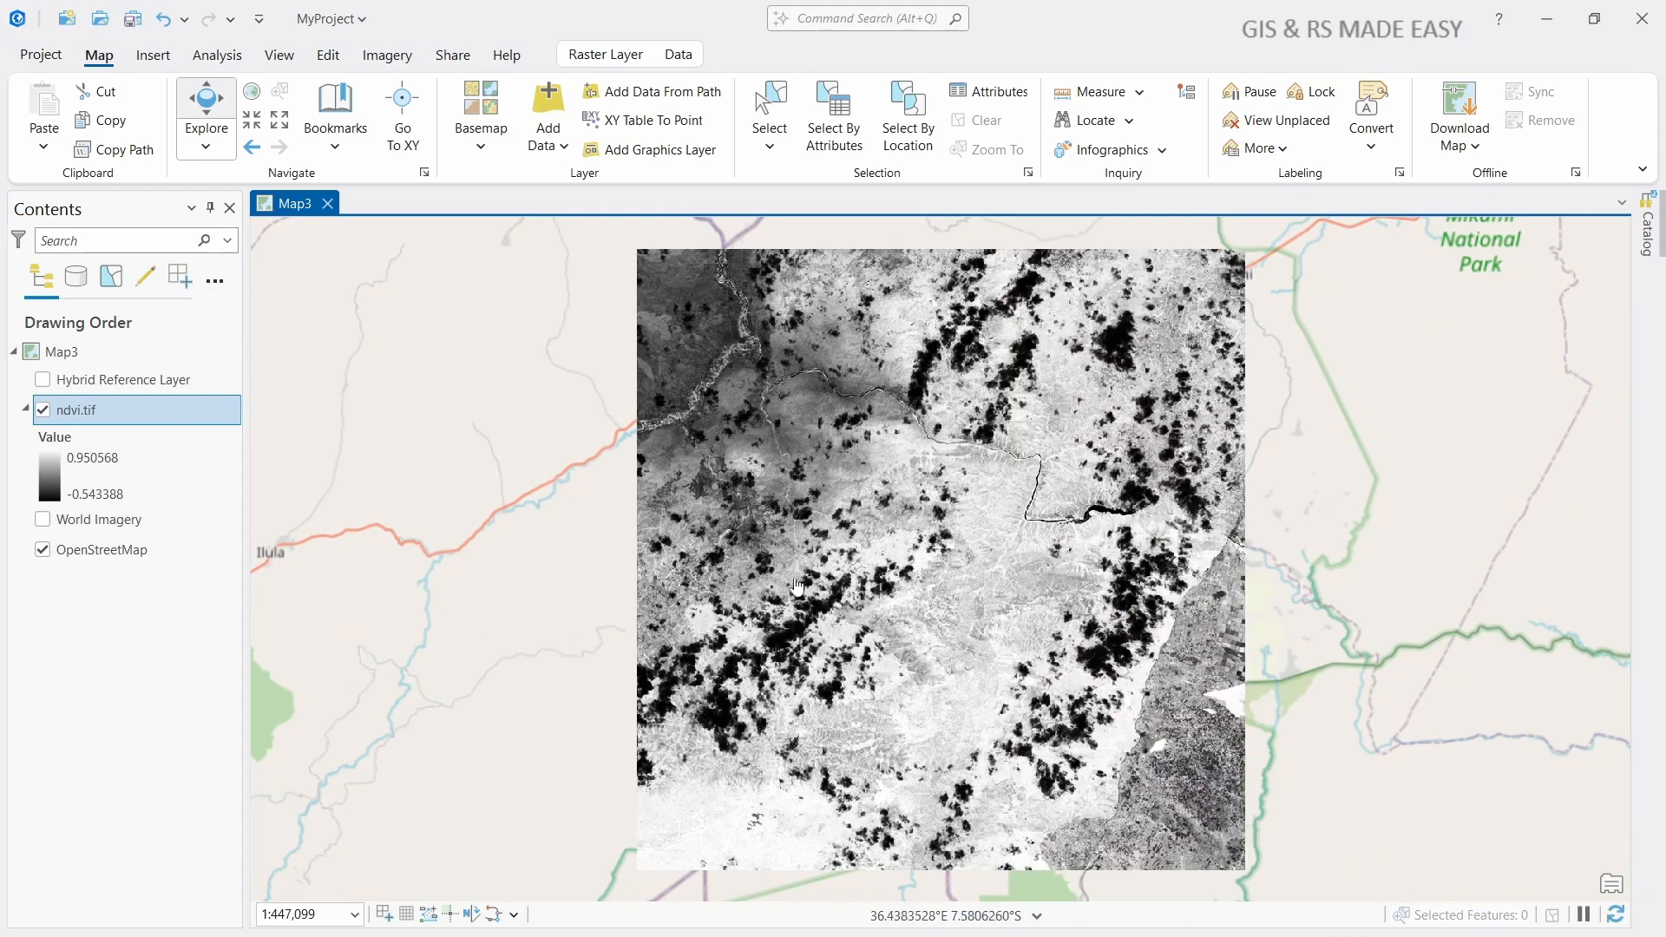
# Apply the green-yellow-red color scheme to the ndvi.tif layer's stretch symbology and close the symbology settings.
pyautogui.click(217, 417)
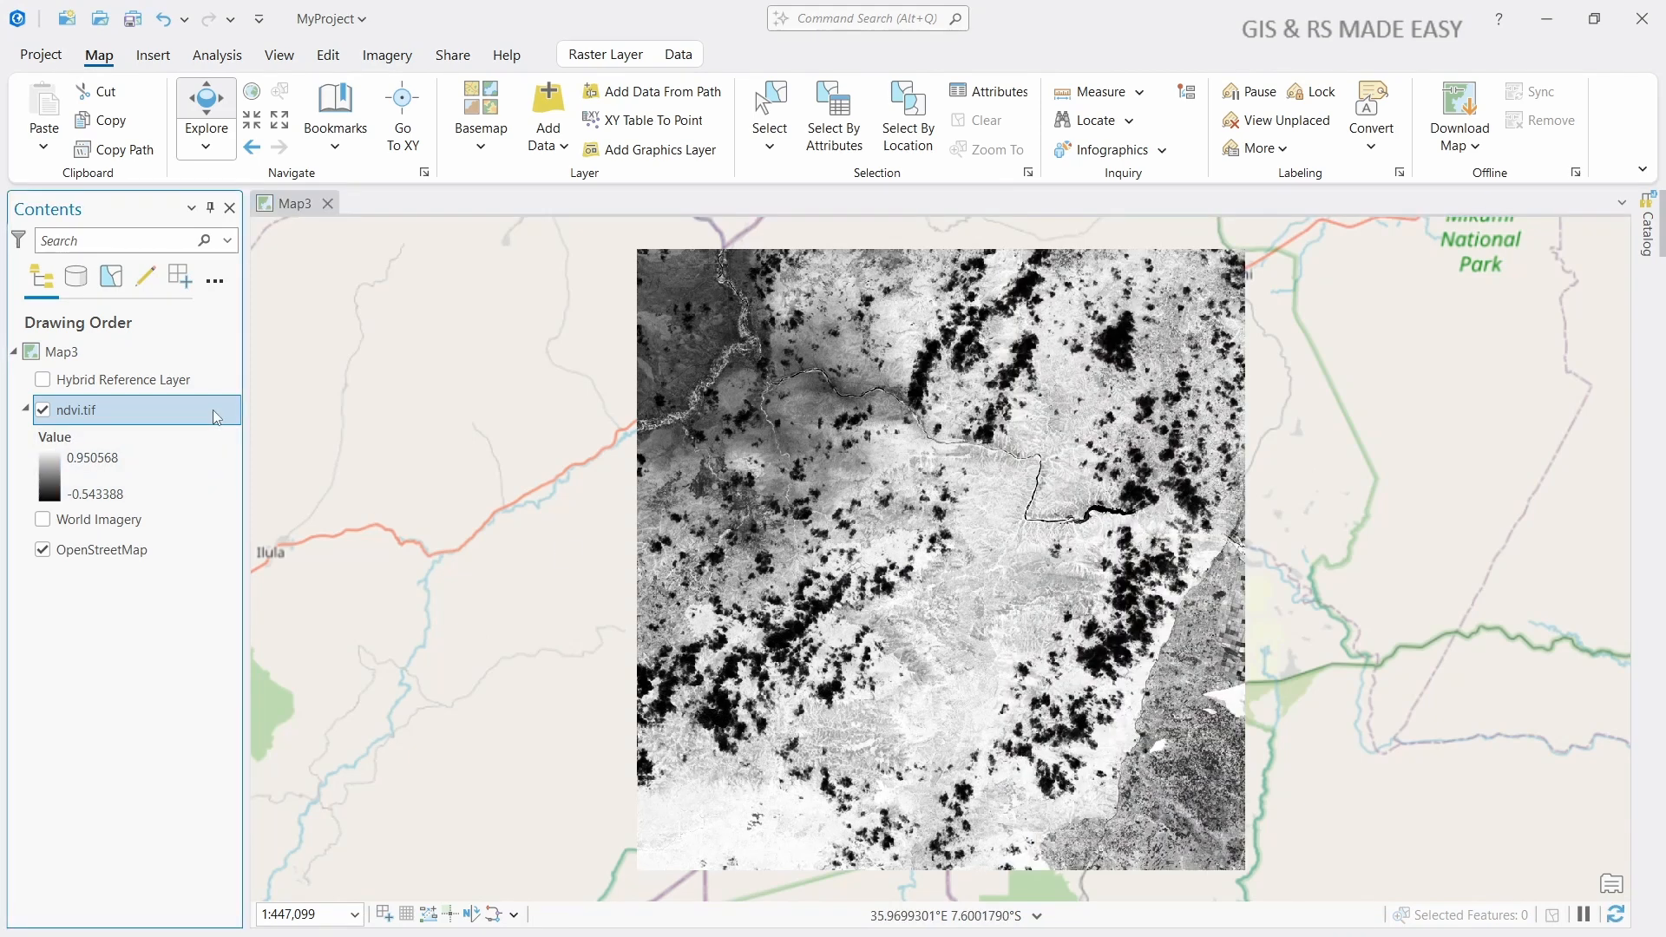
pyautogui.rightClick(215, 416)
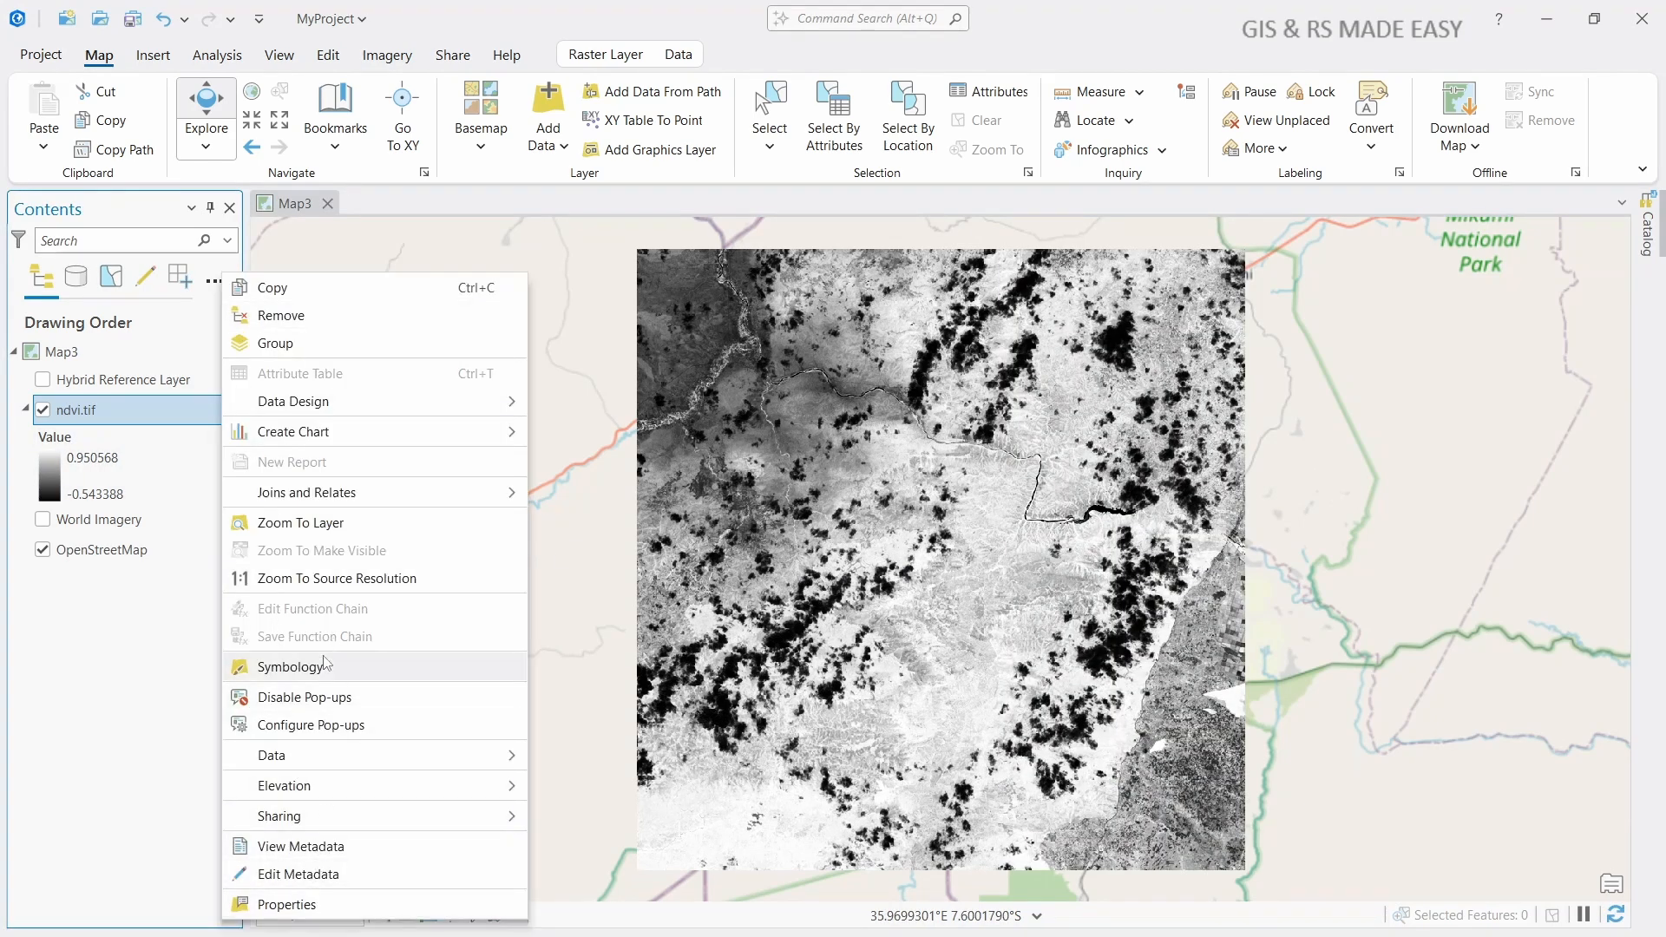
pyautogui.click(290, 667)
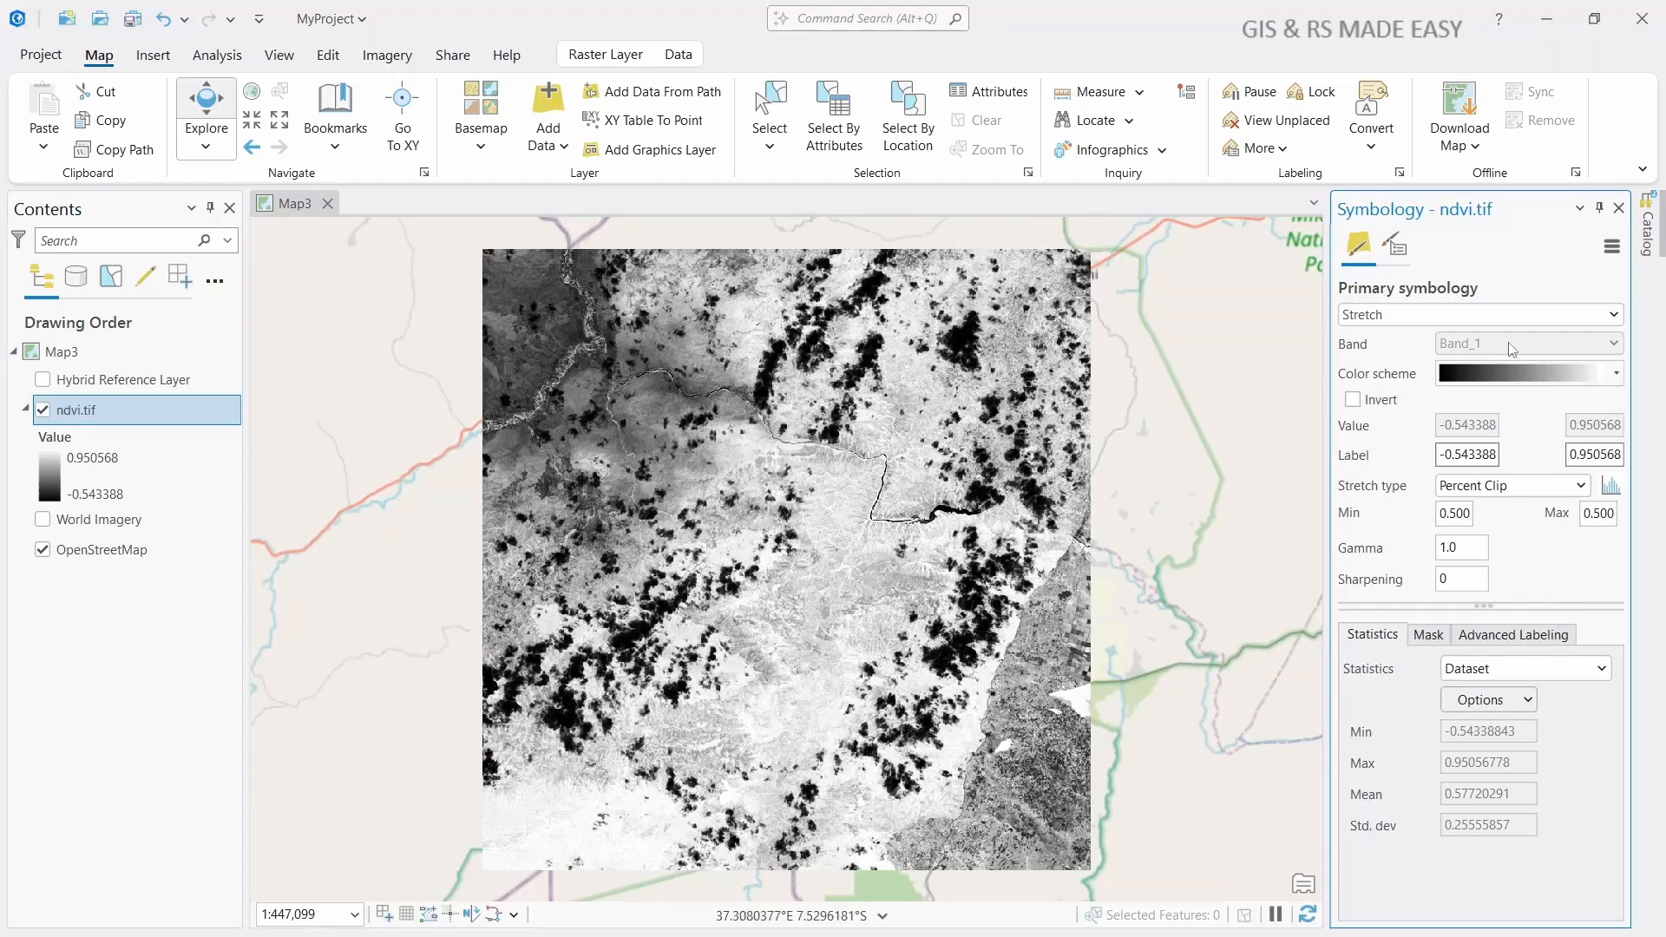
pyautogui.click(1621, 375)
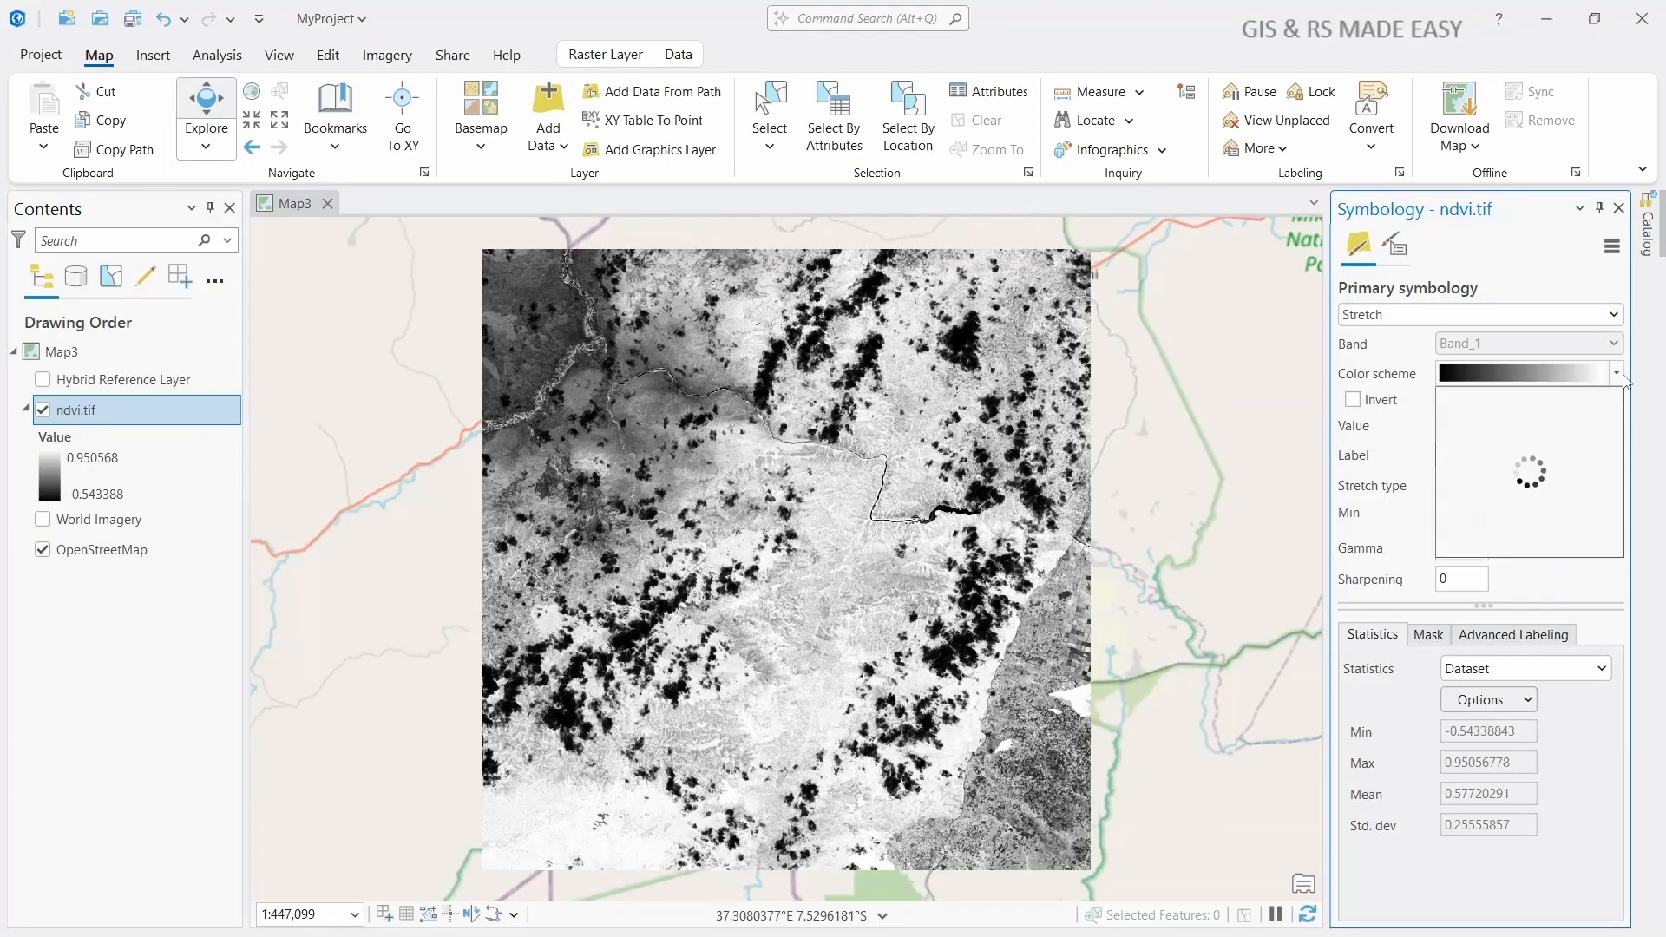
pyautogui.scroll(-3, 1581, 516)
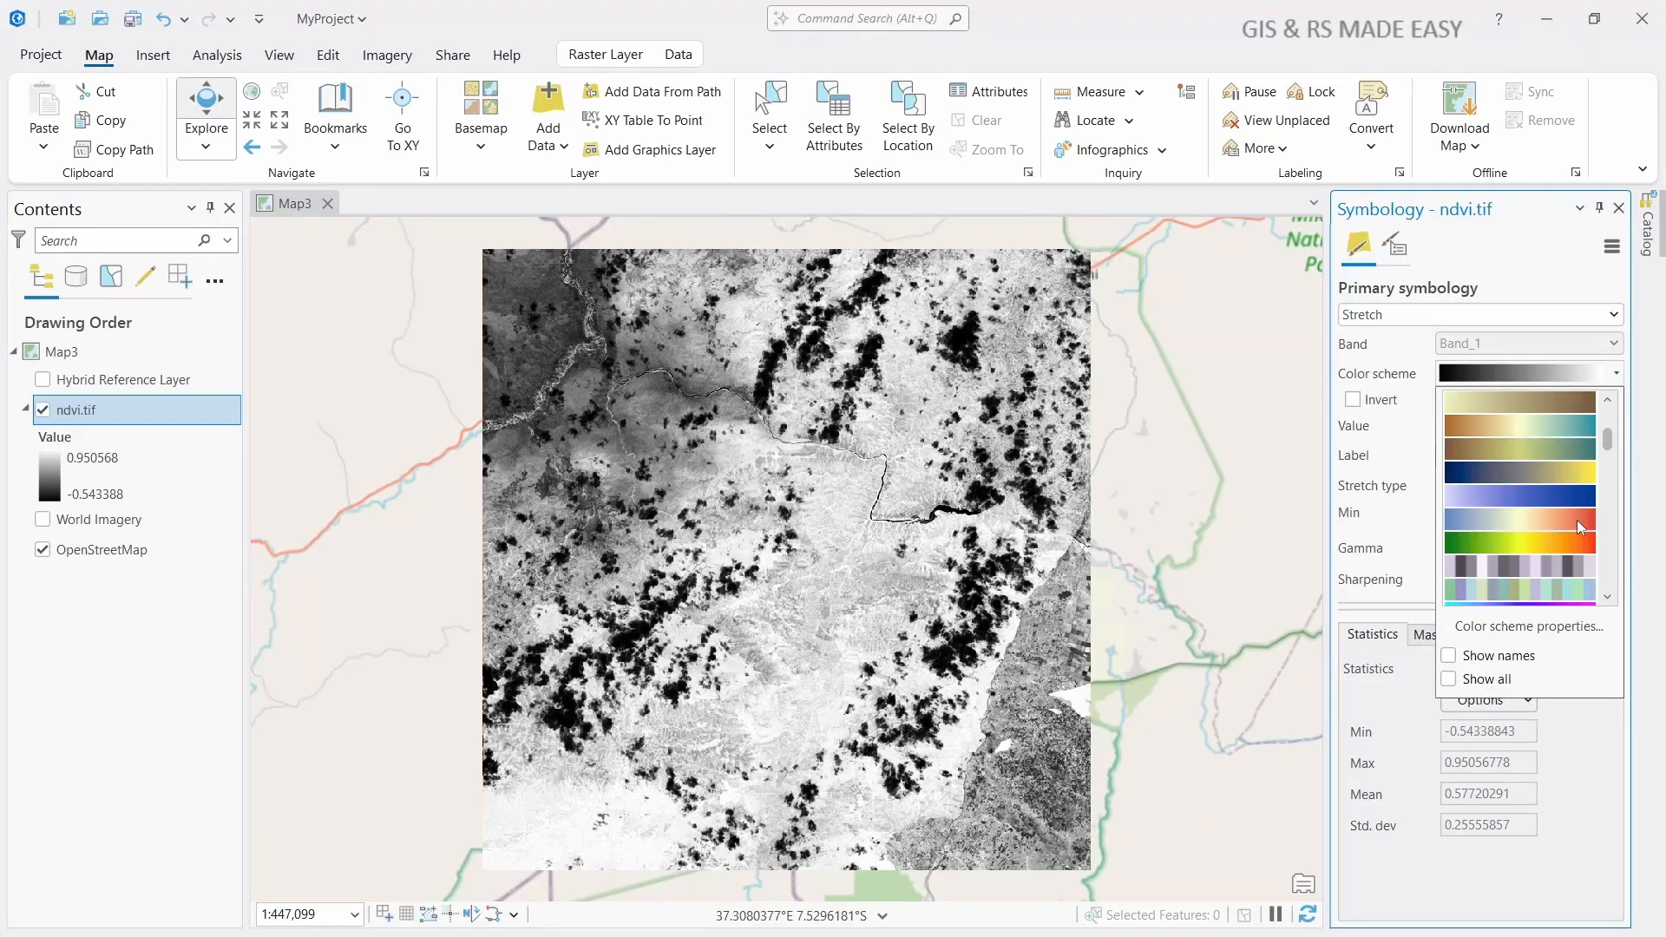
pyautogui.click(1550, 545)
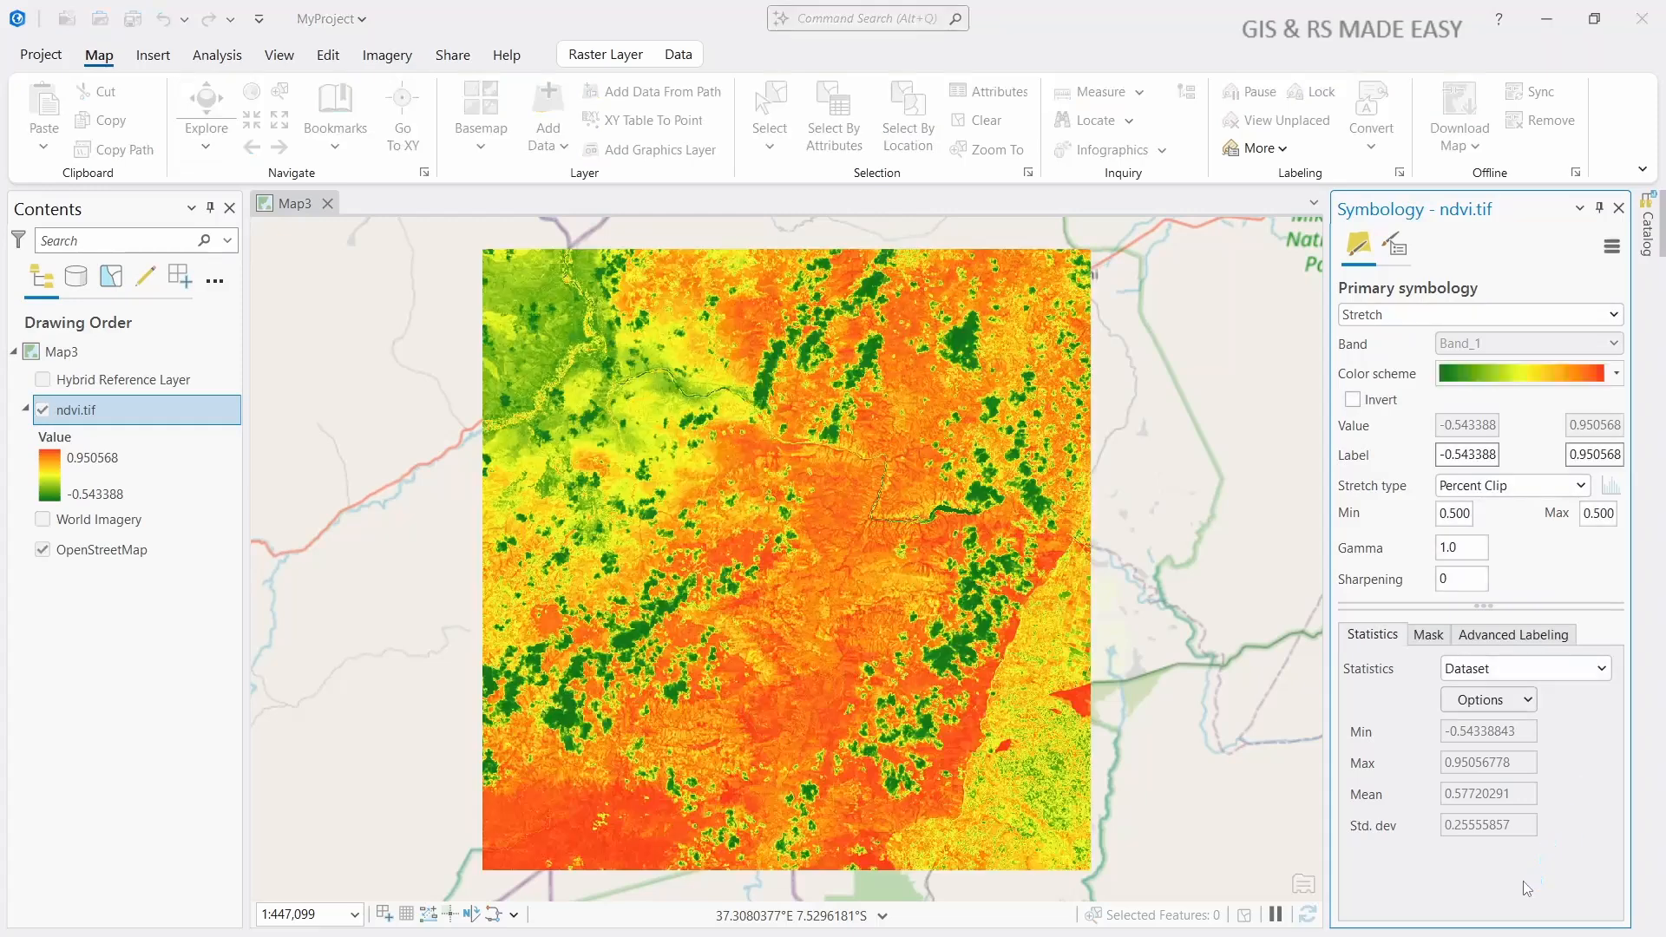
pyautogui.click(1618, 209)
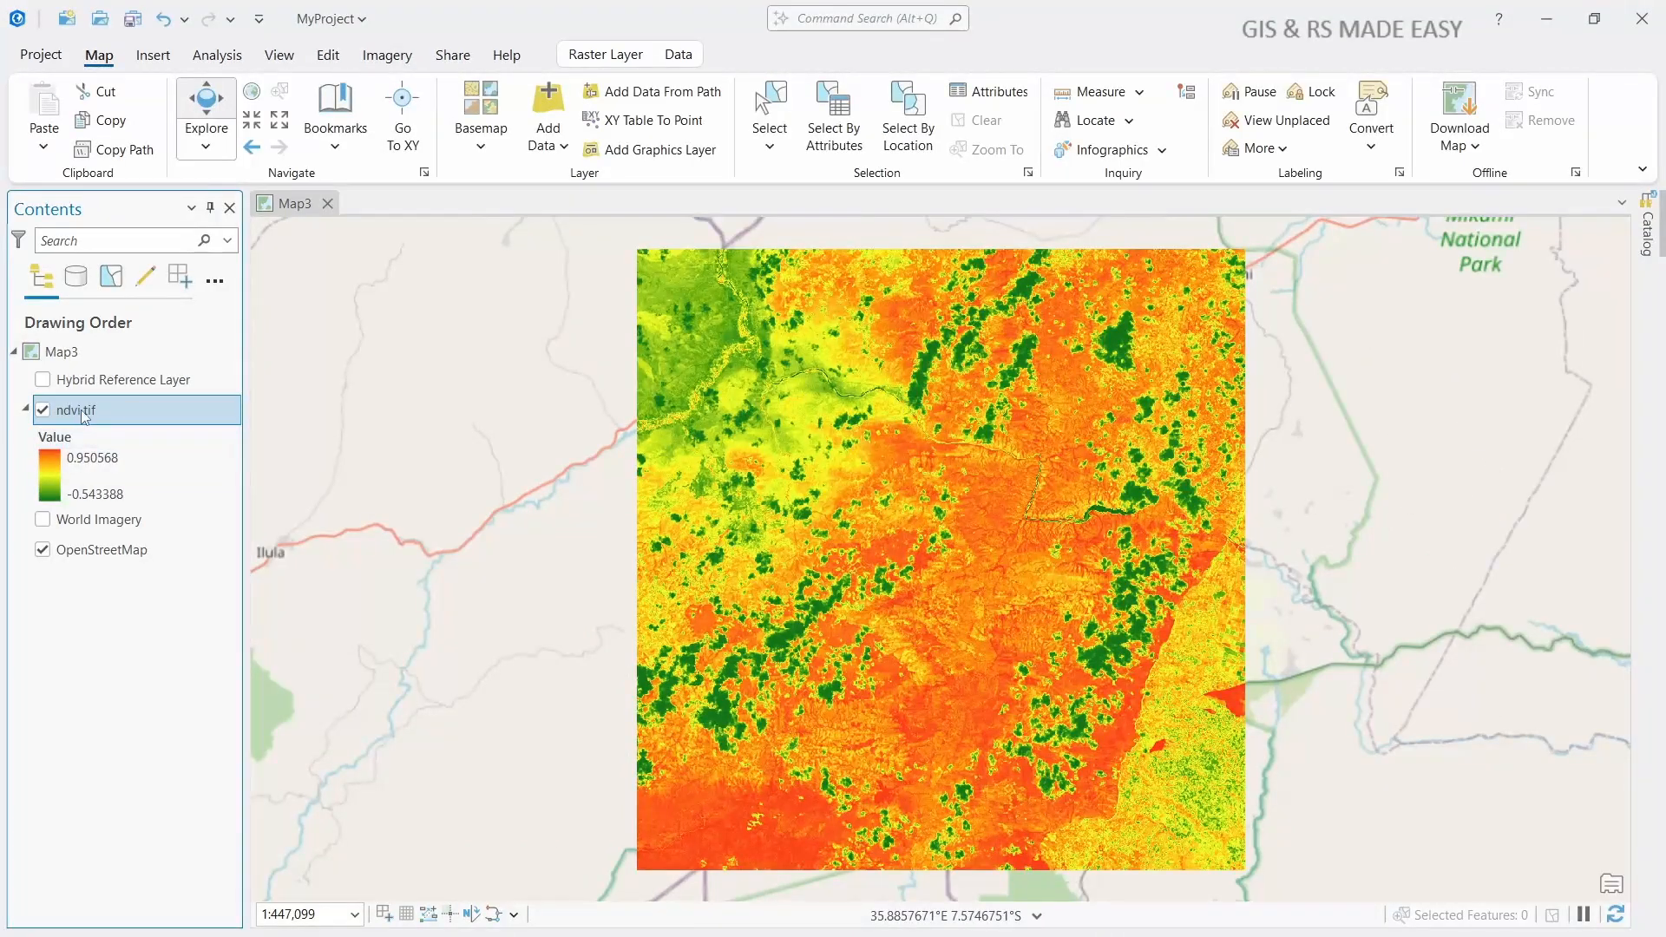
# Examine the spatial reference of the ndvi.tif layer, including its geographic coordinate system, in the source properties.
pyautogui.rightClick(95, 419)
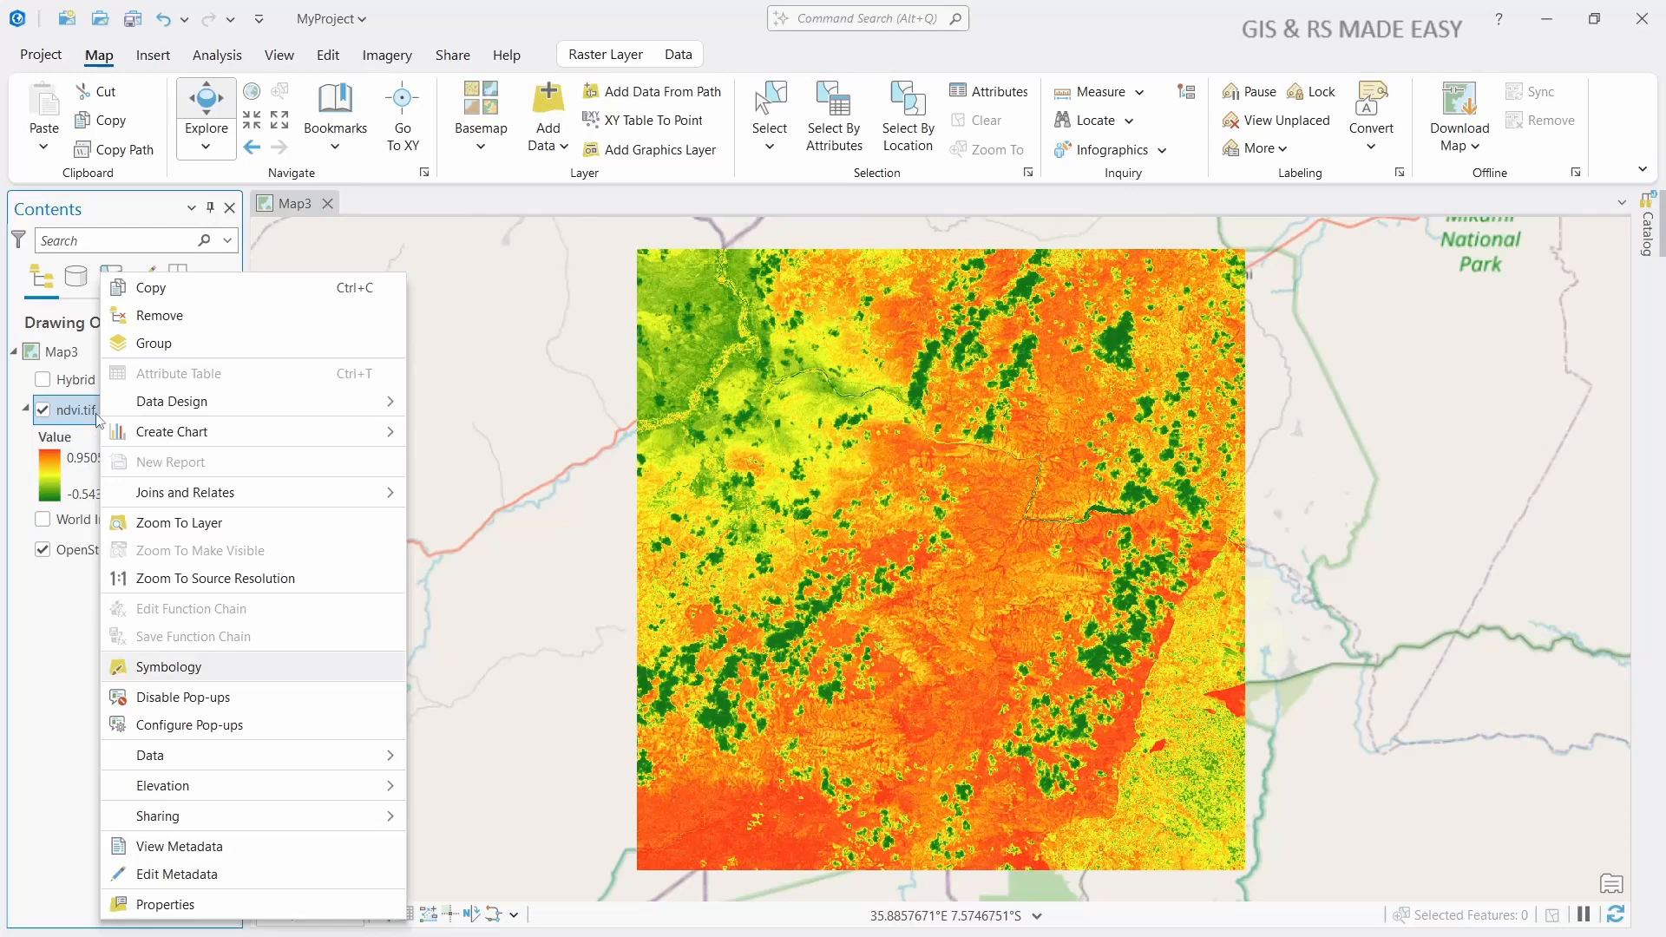
pyautogui.click(185, 910)
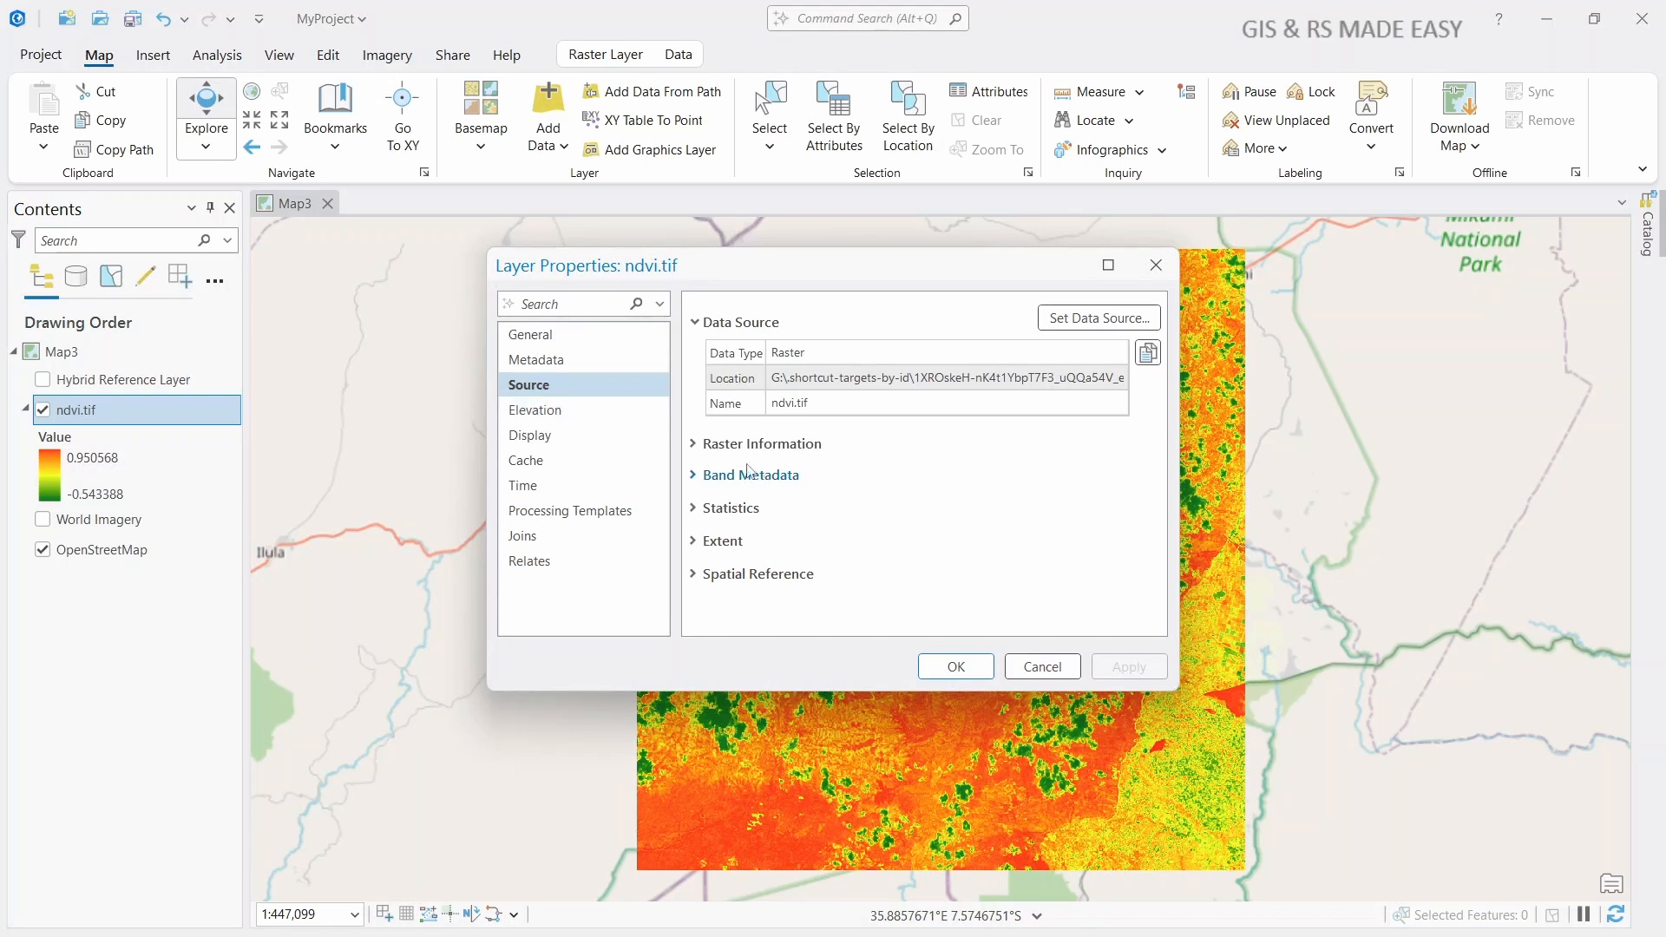
pyautogui.click(694, 575)
pyautogui.scroll(-3, 887, 479)
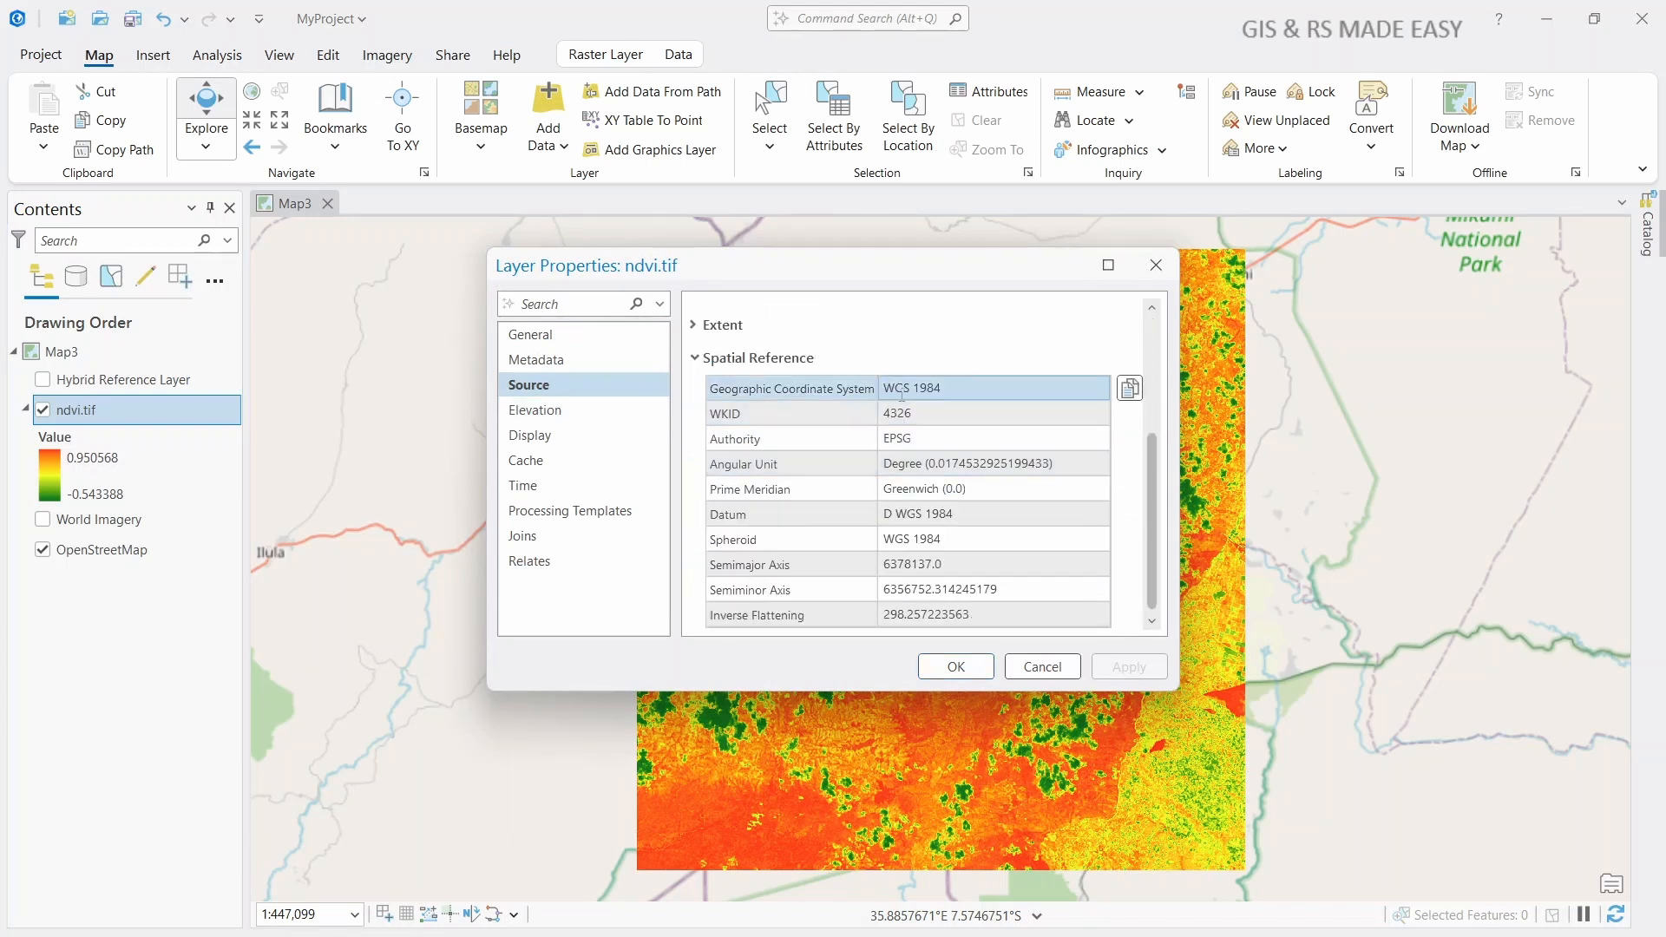
pyautogui.click(931, 381)
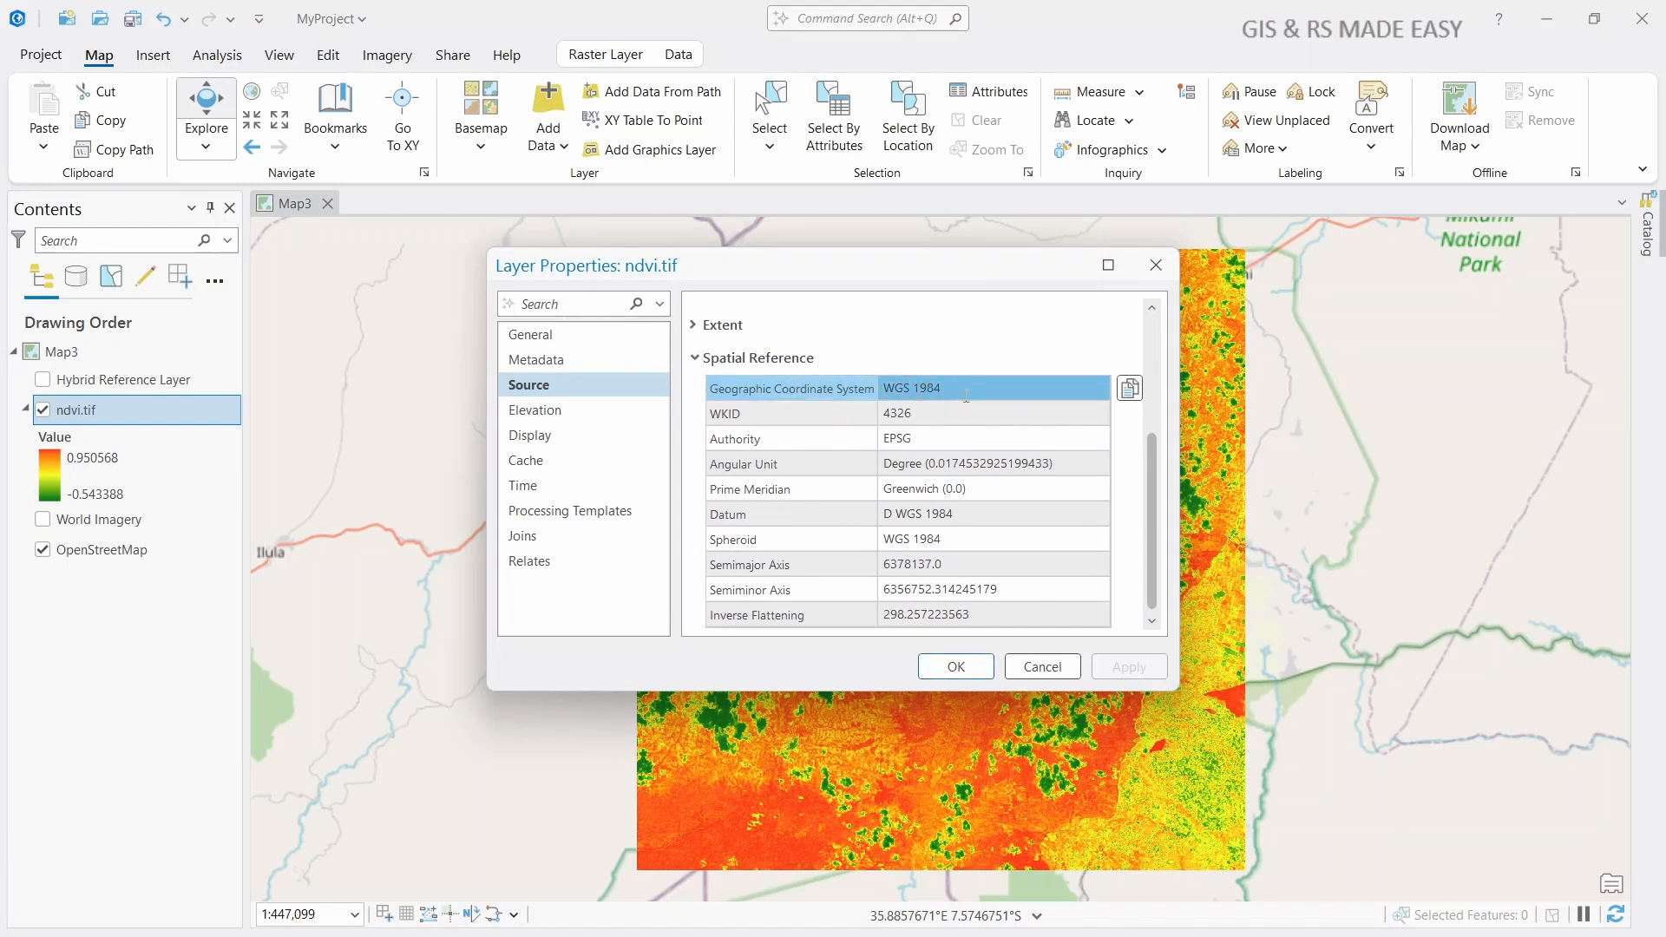
pyautogui.click(956, 667)
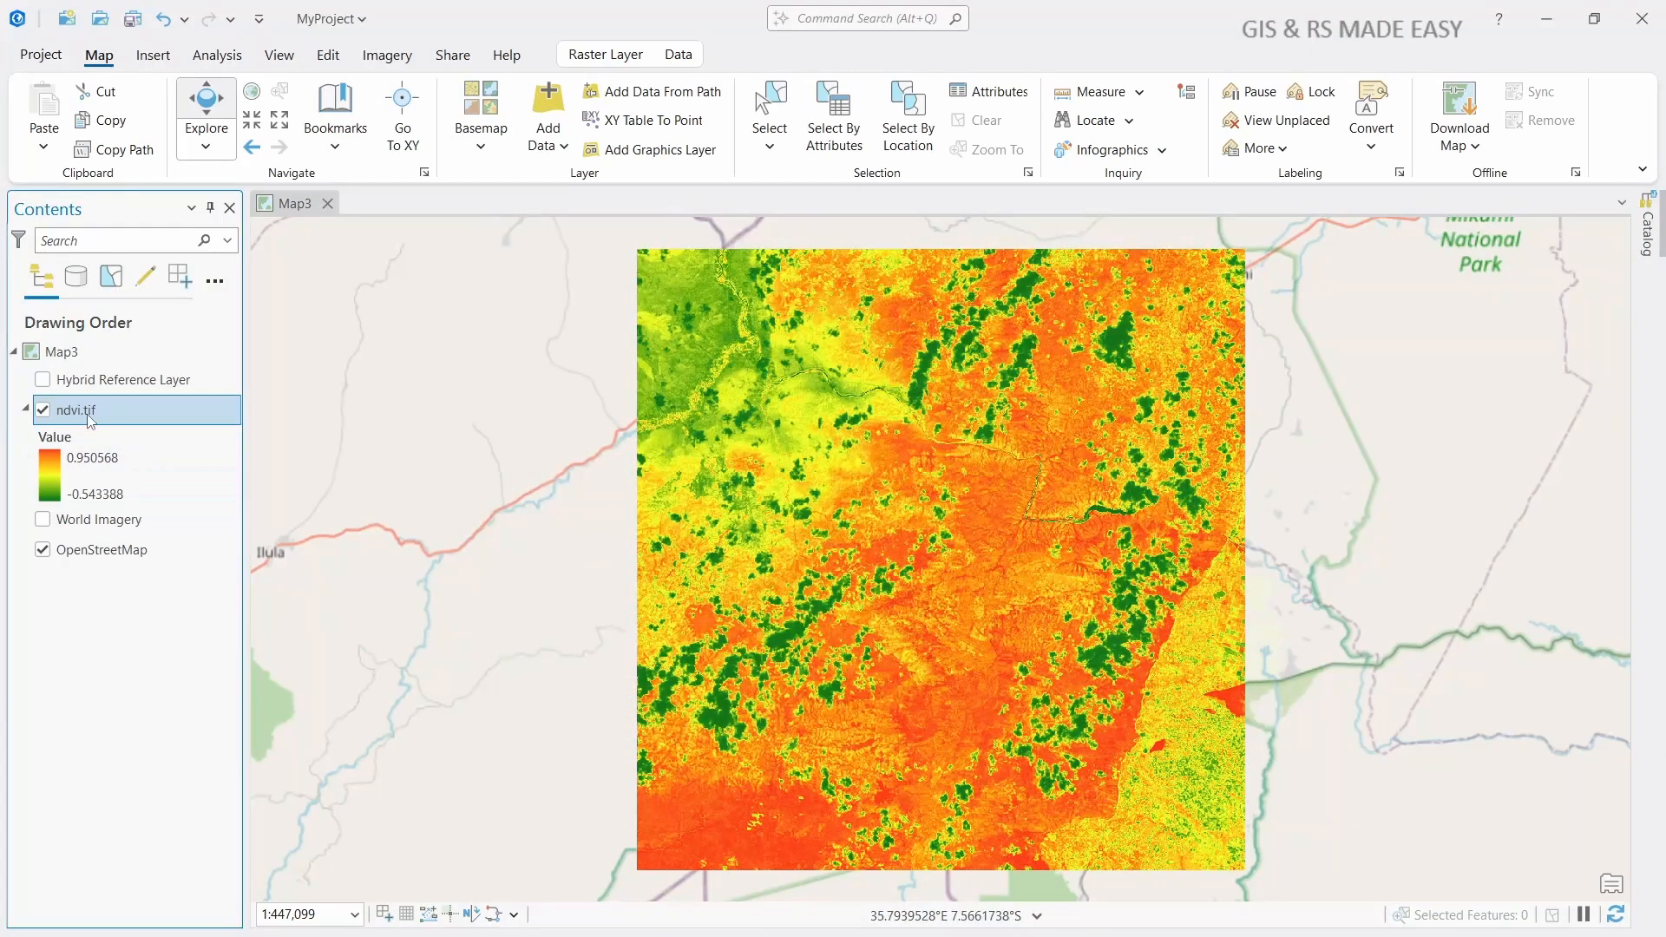
# Open the Project Raster tool from the Raster toolset under Projections and Transformations in Data Management Tools.
pyautogui.click(233, 62)
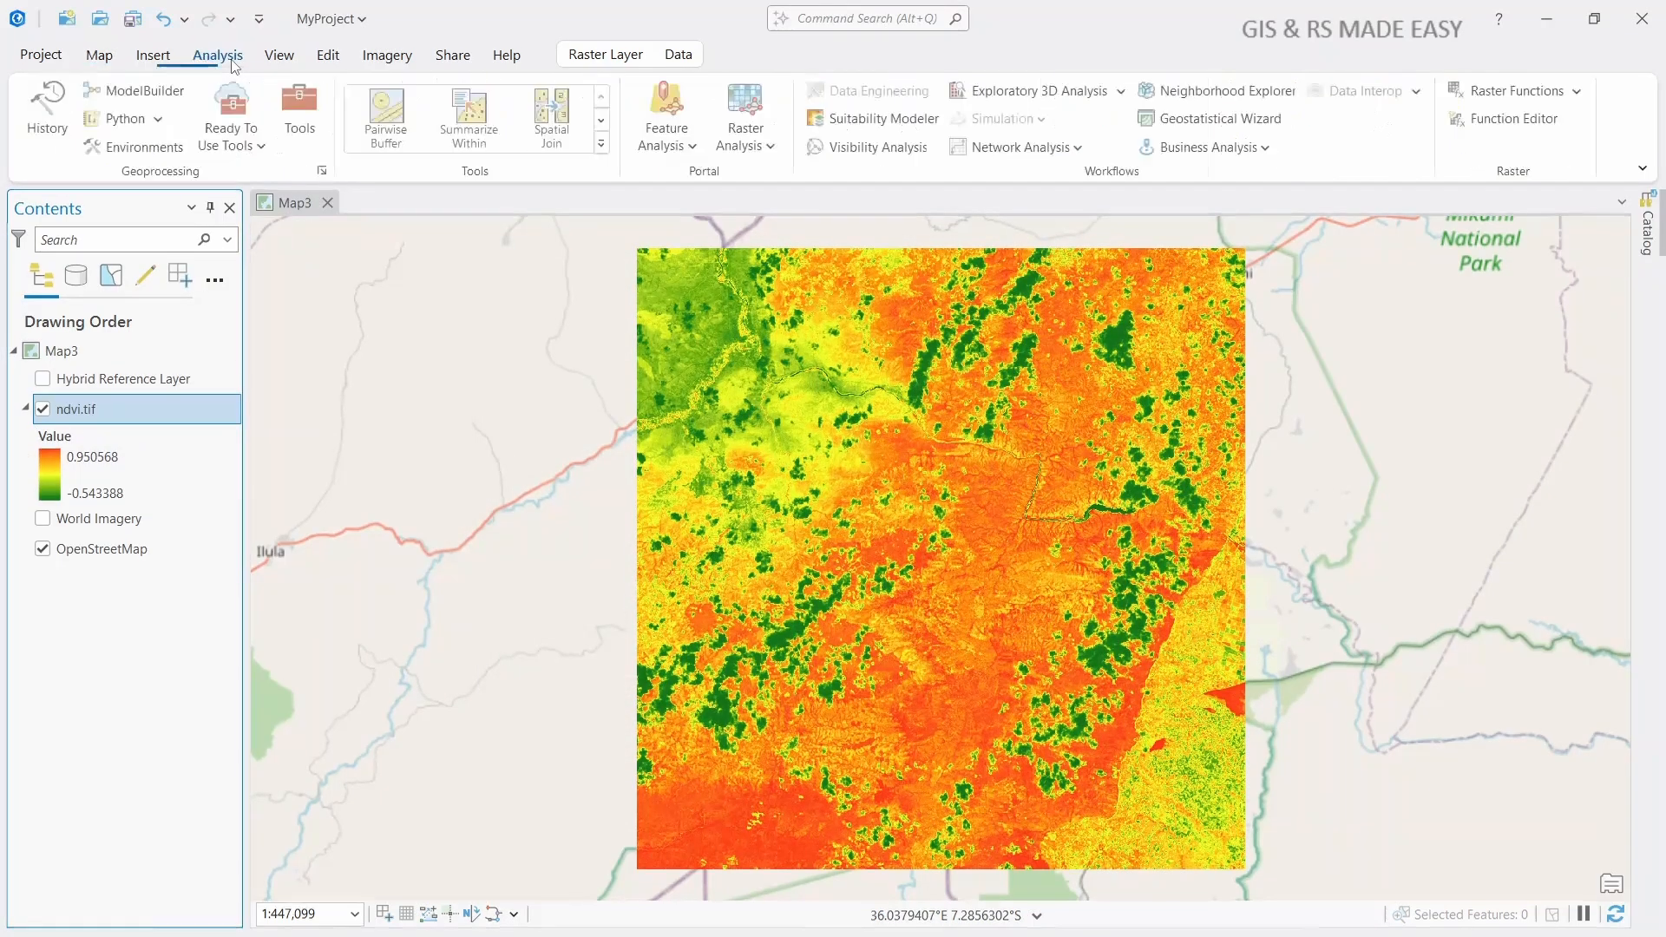
pyautogui.click(302, 111)
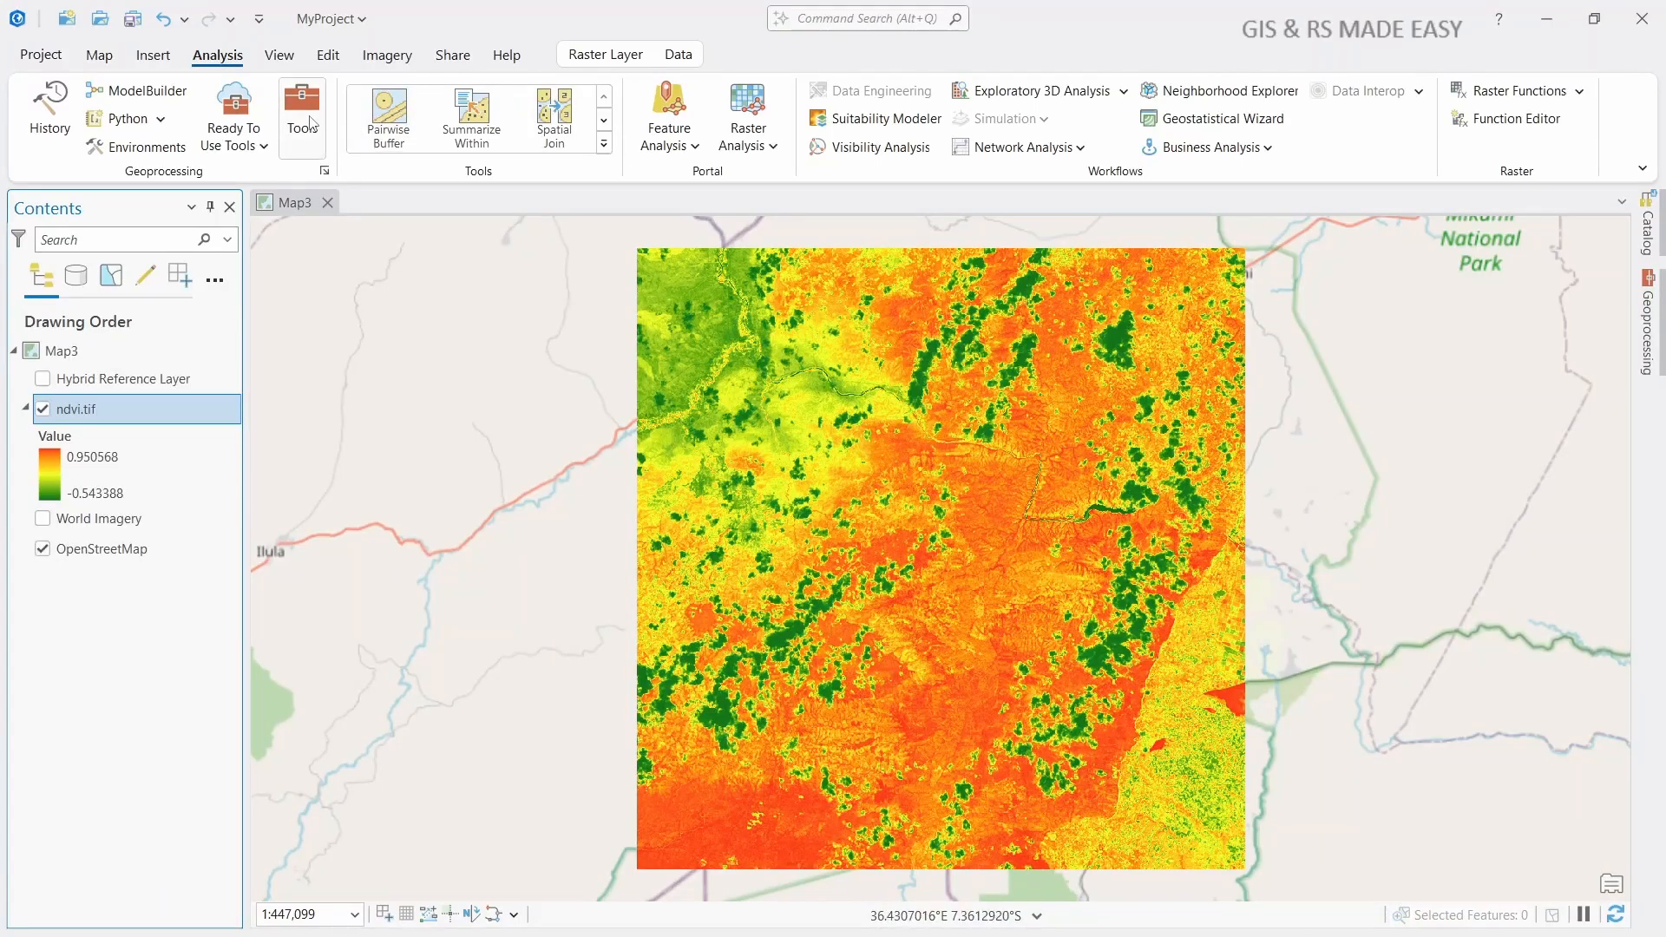
pyautogui.click(1647, 338)
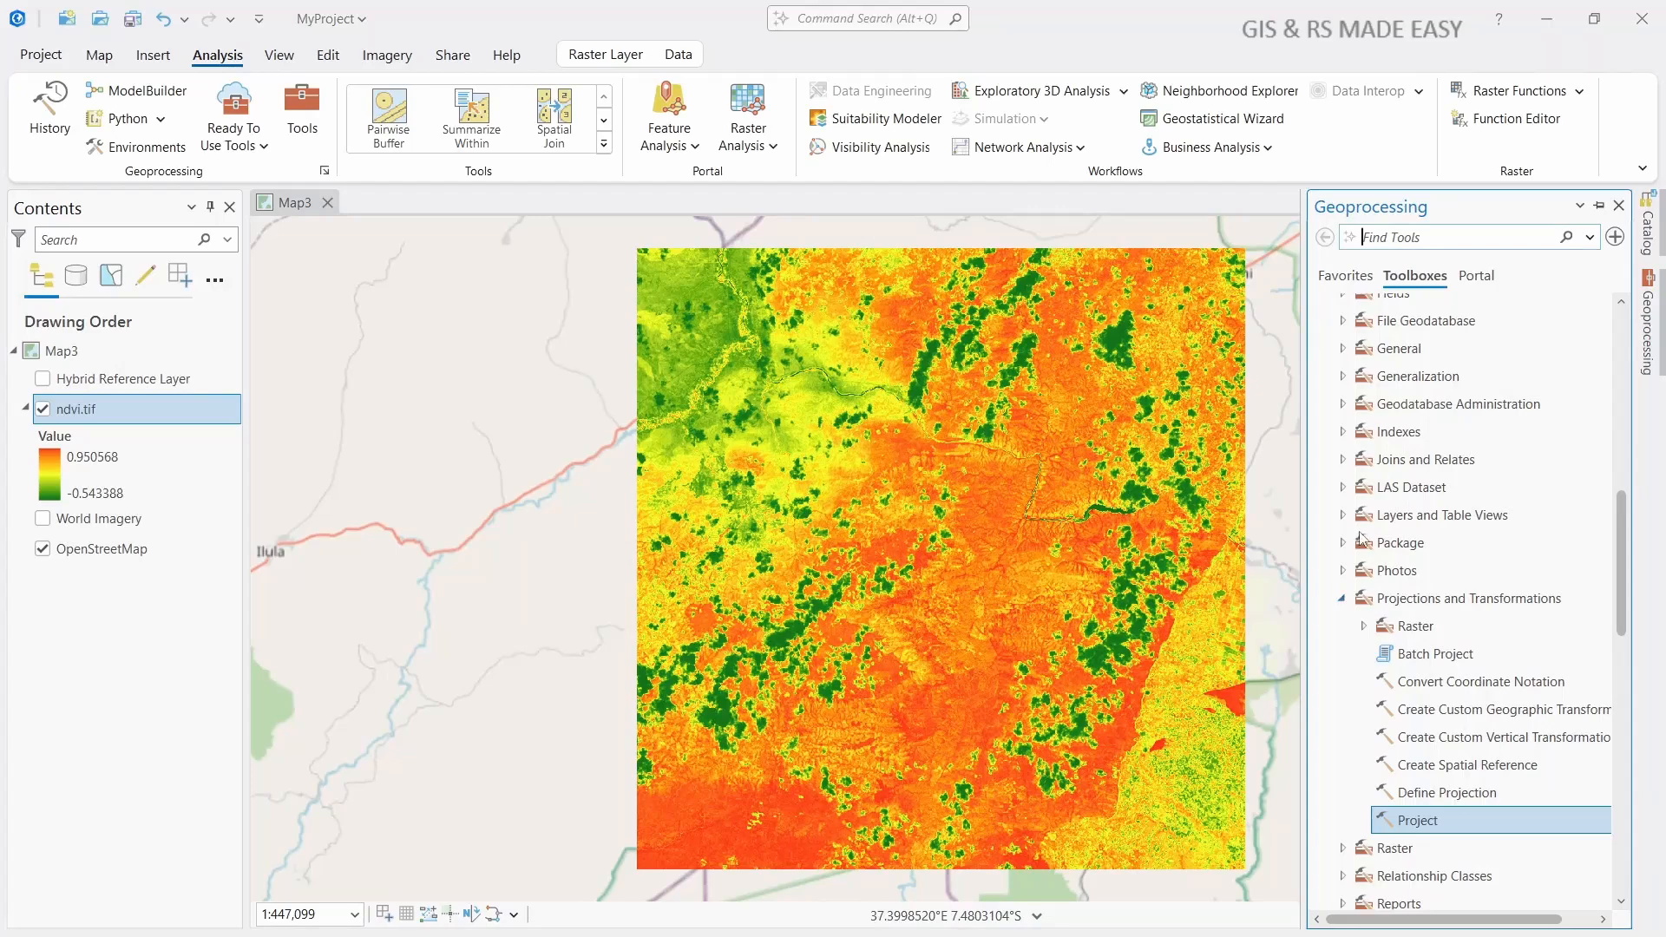
pyautogui.scroll(7, 1341, 556)
pyautogui.click(1322, 529)
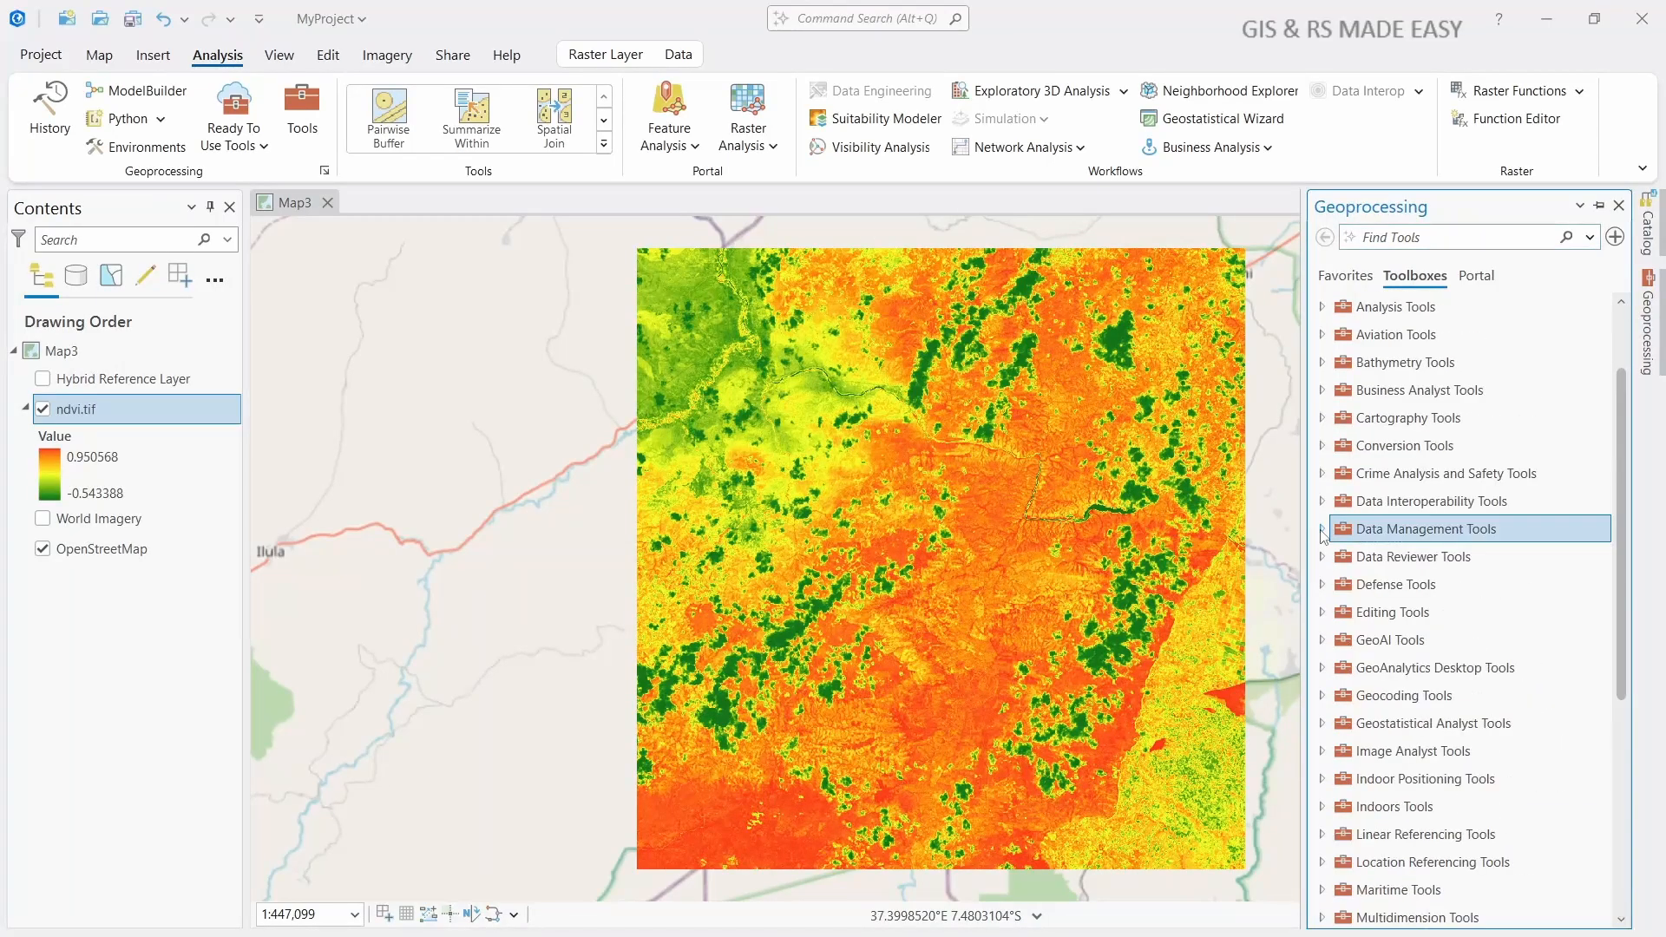
pyautogui.click(1321, 530)
pyautogui.scroll(-3, 1423, 590)
pyautogui.scroll(-4, 1416, 593)
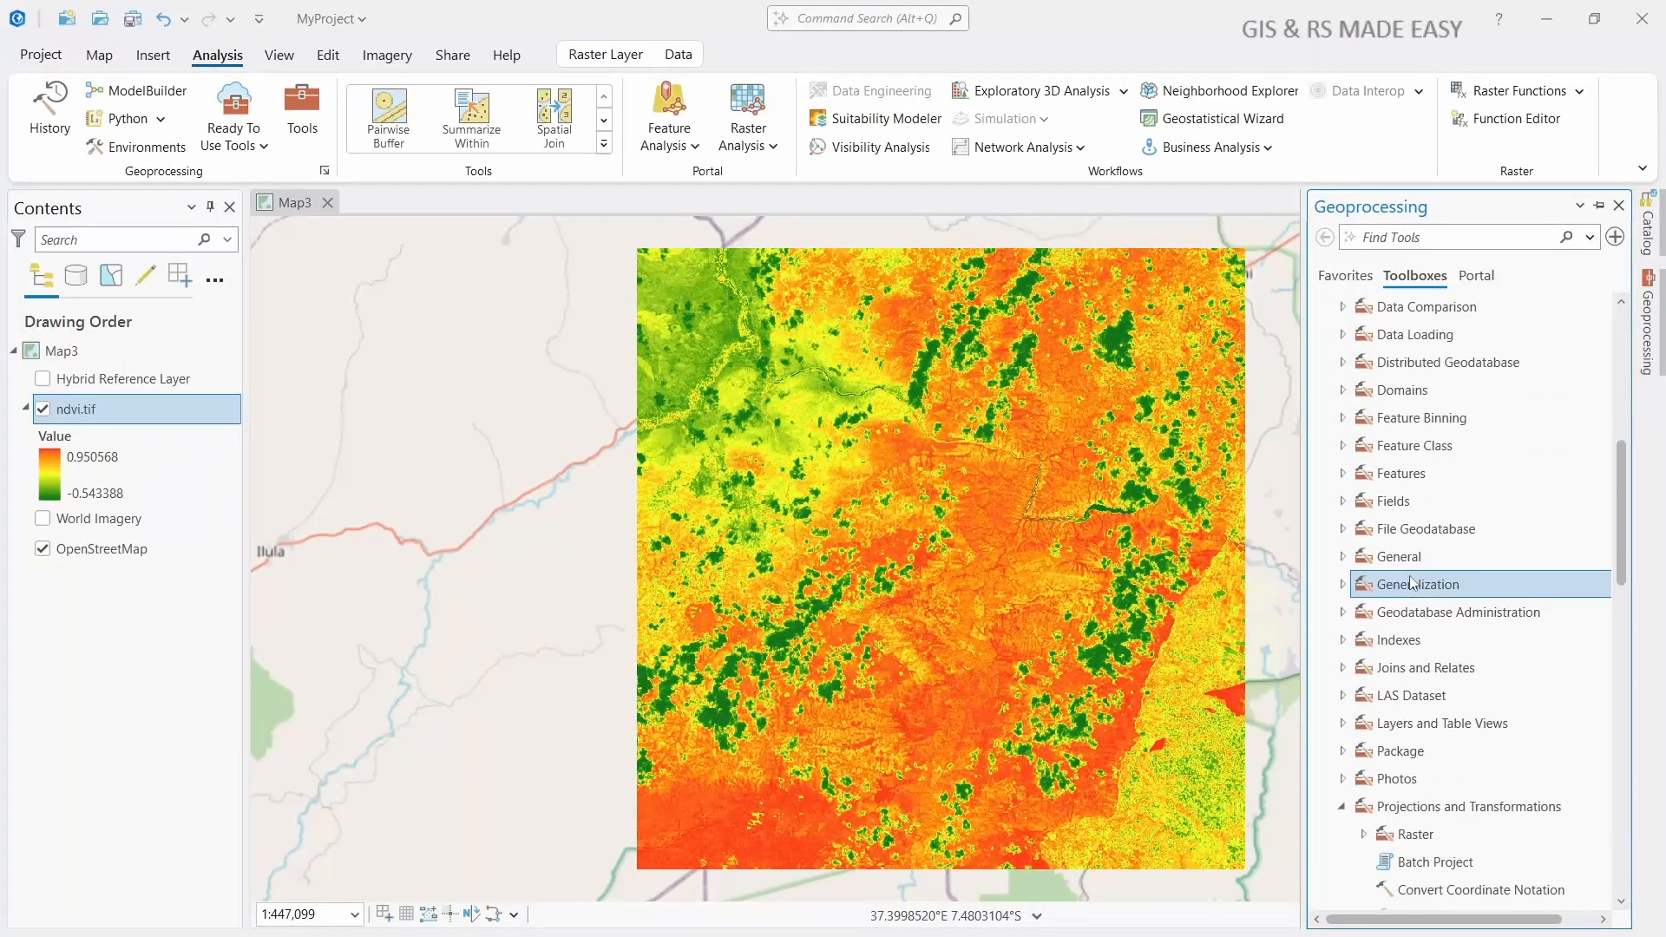
pyautogui.click(1345, 651)
pyautogui.click(1345, 652)
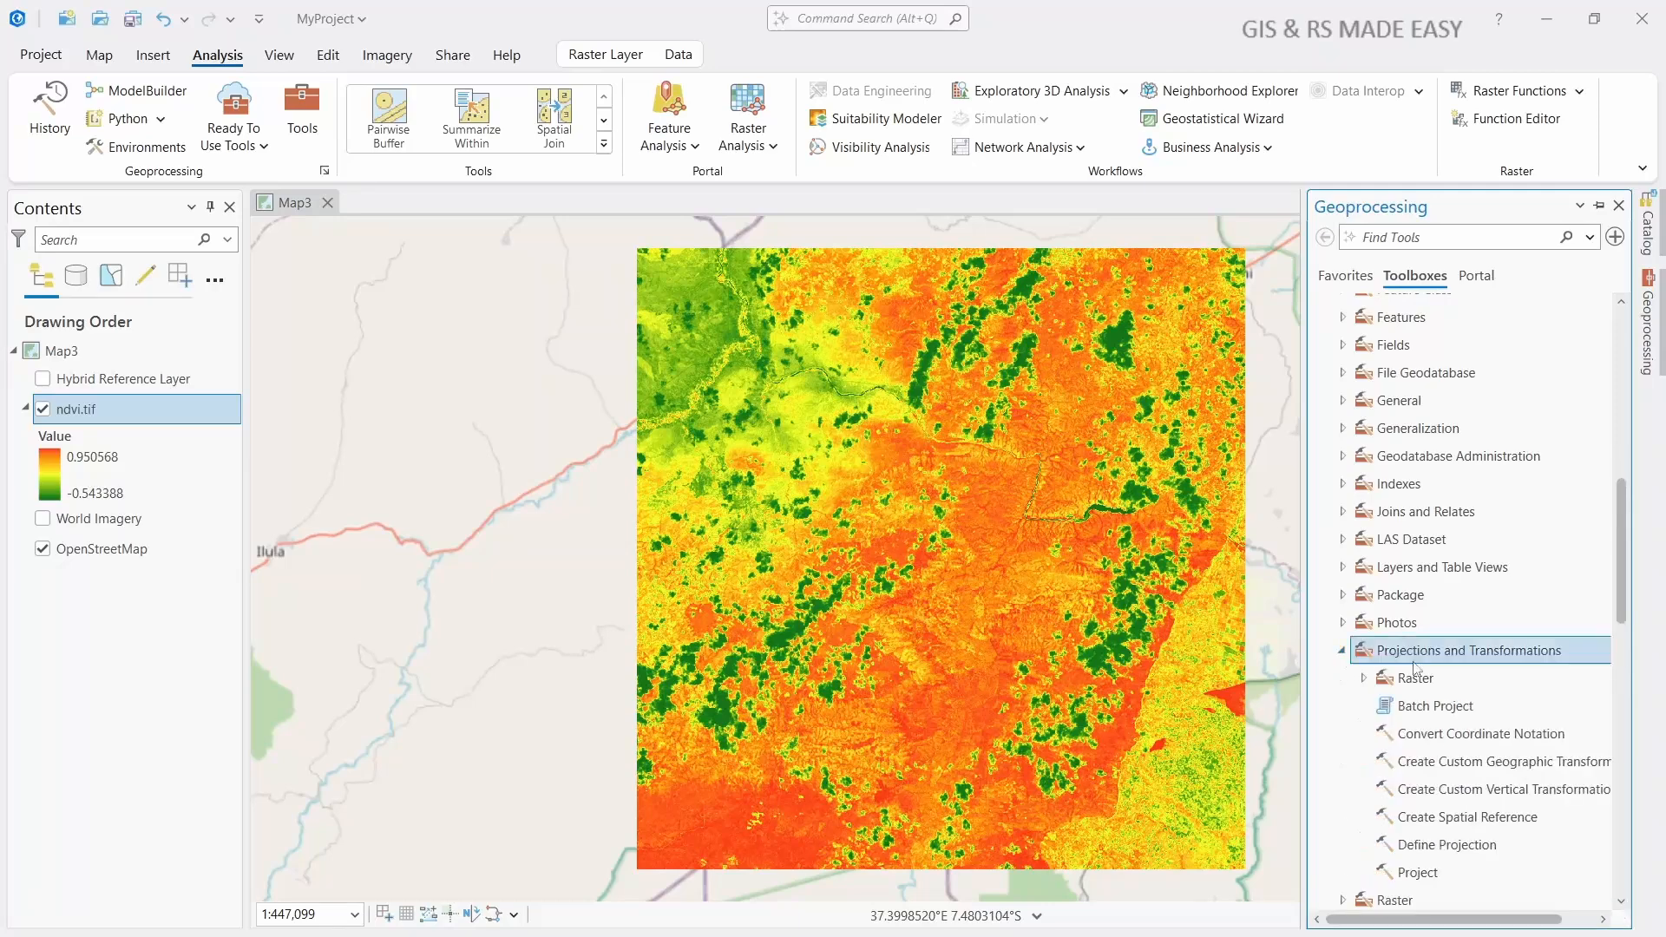
pyautogui.scroll(-1, 1388, 643)
pyautogui.click(1395, 602)
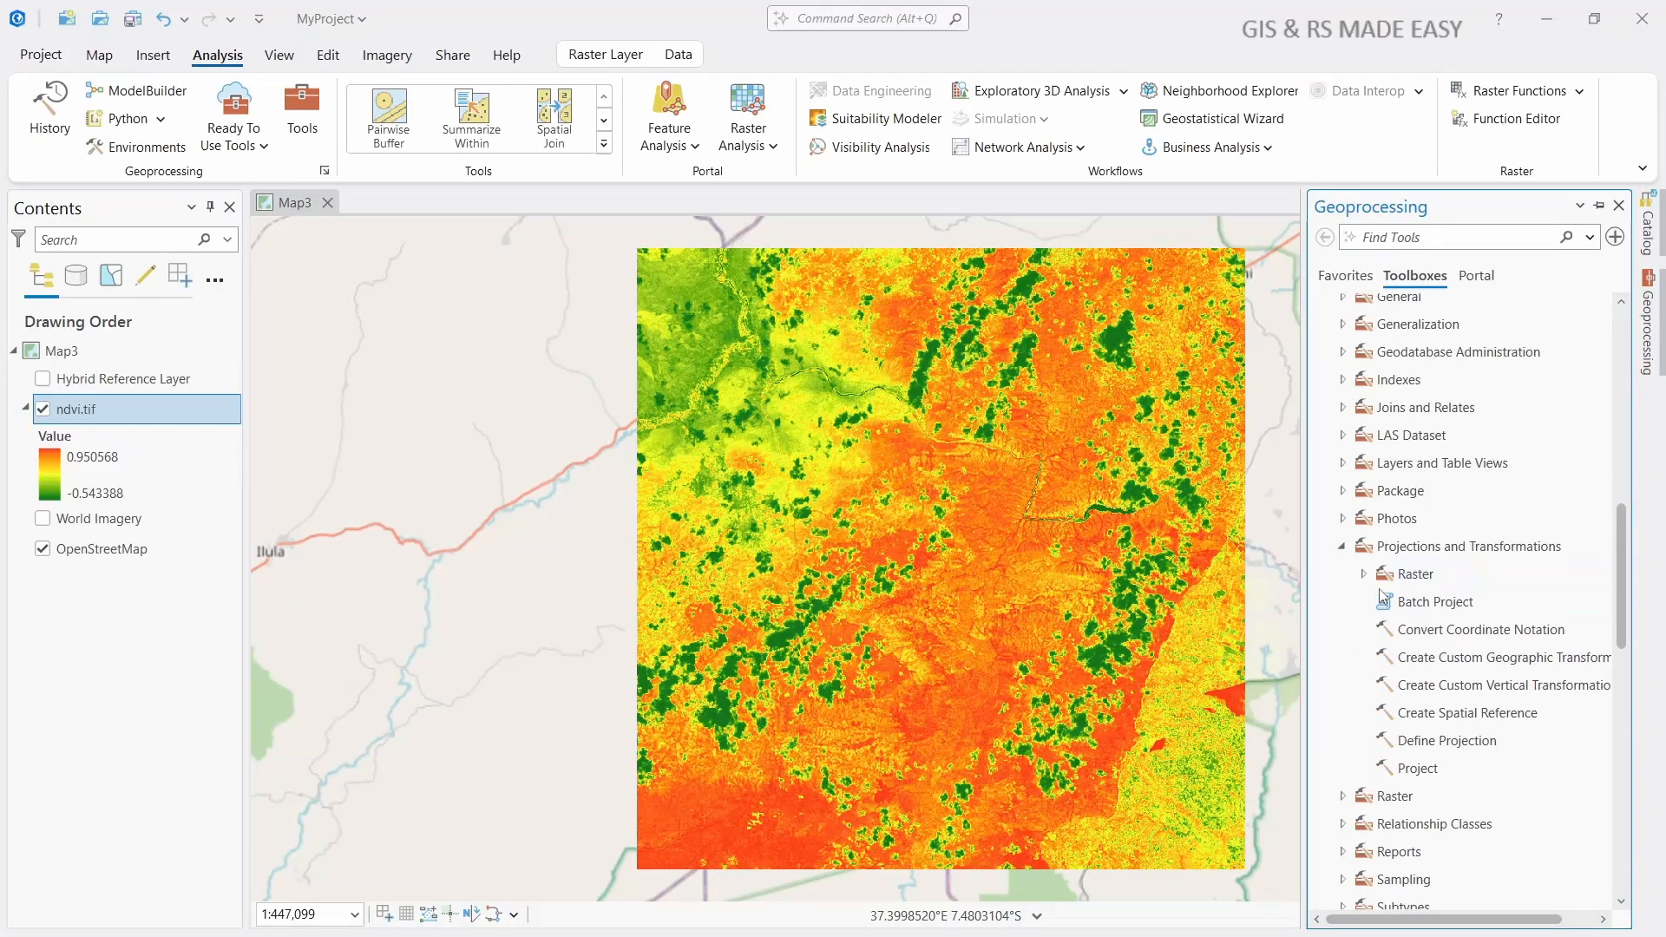
pyautogui.click(1364, 574)
pyautogui.scroll(-1, 1454, 573)
pyautogui.click(1459, 556)
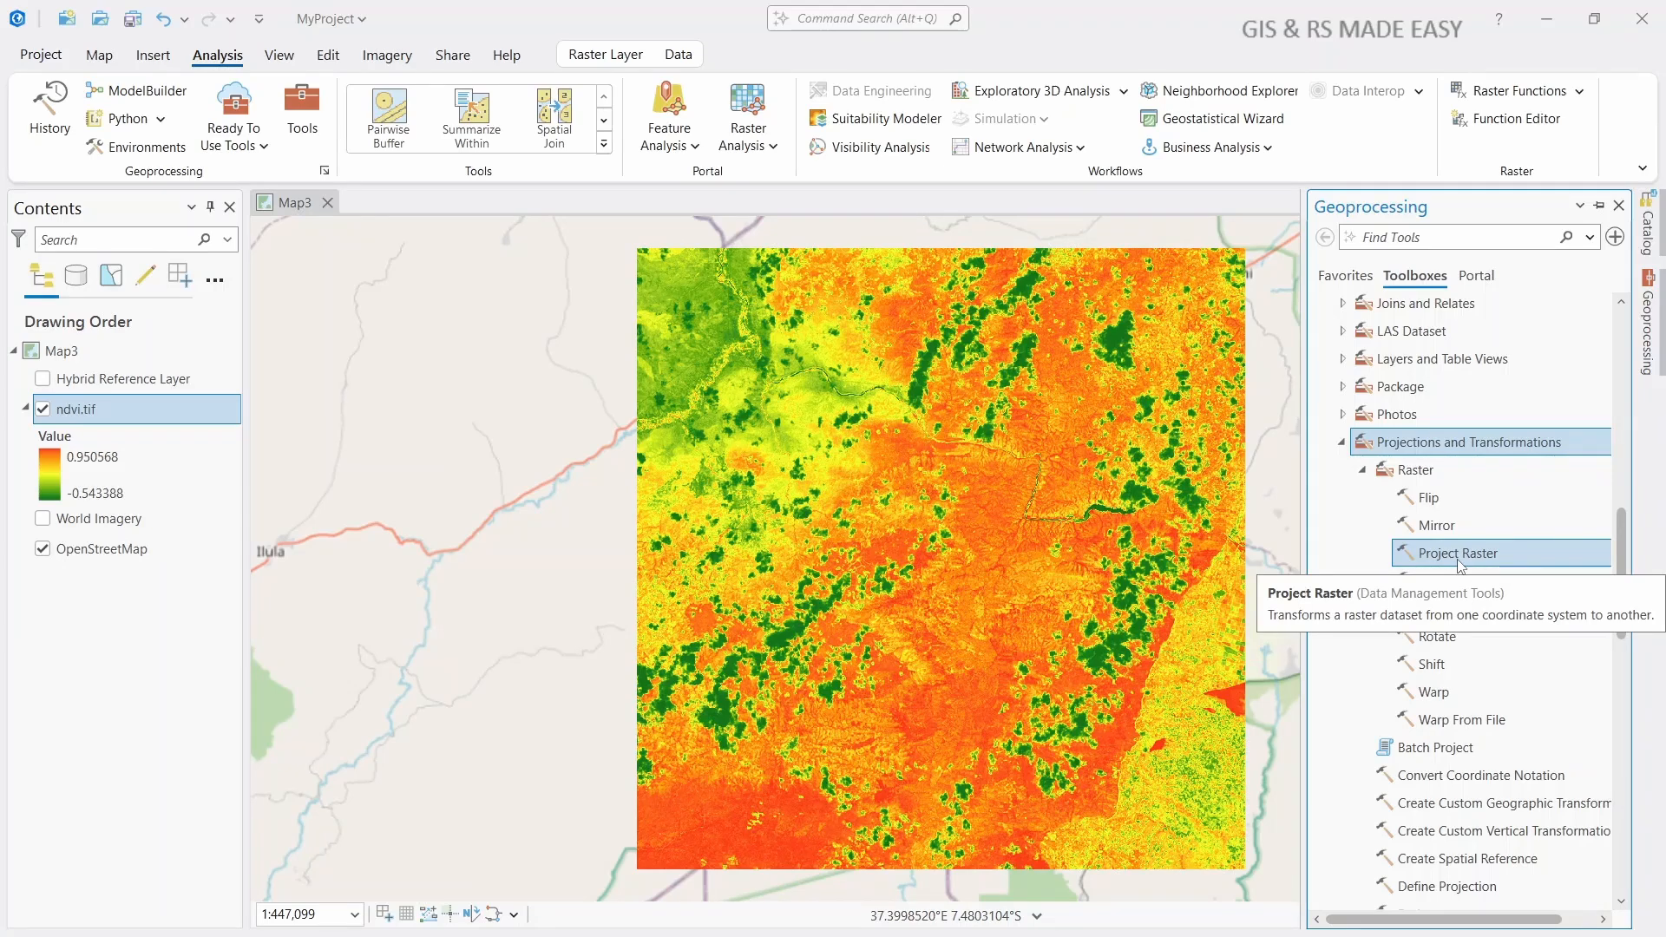
pyautogui.doubleClick(1458, 555)
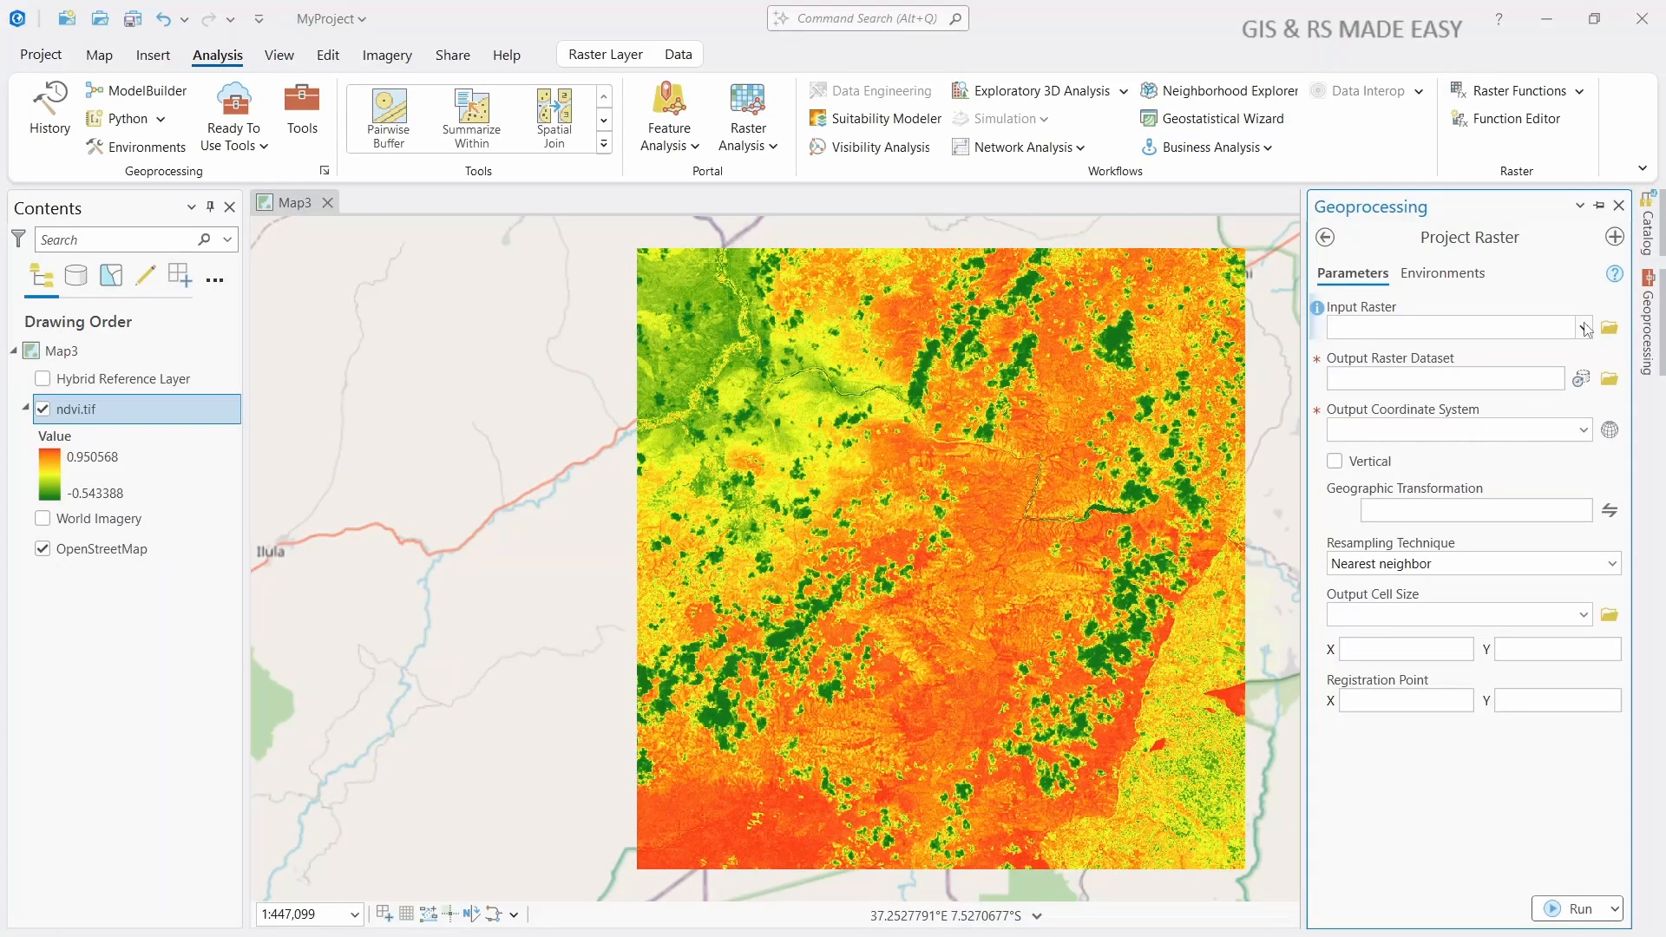
# Set ndvi.tif as the input raster and direct the output raster dataset to the memory workspace.
pyautogui.click(1585, 328)
pyautogui.click(1479, 351)
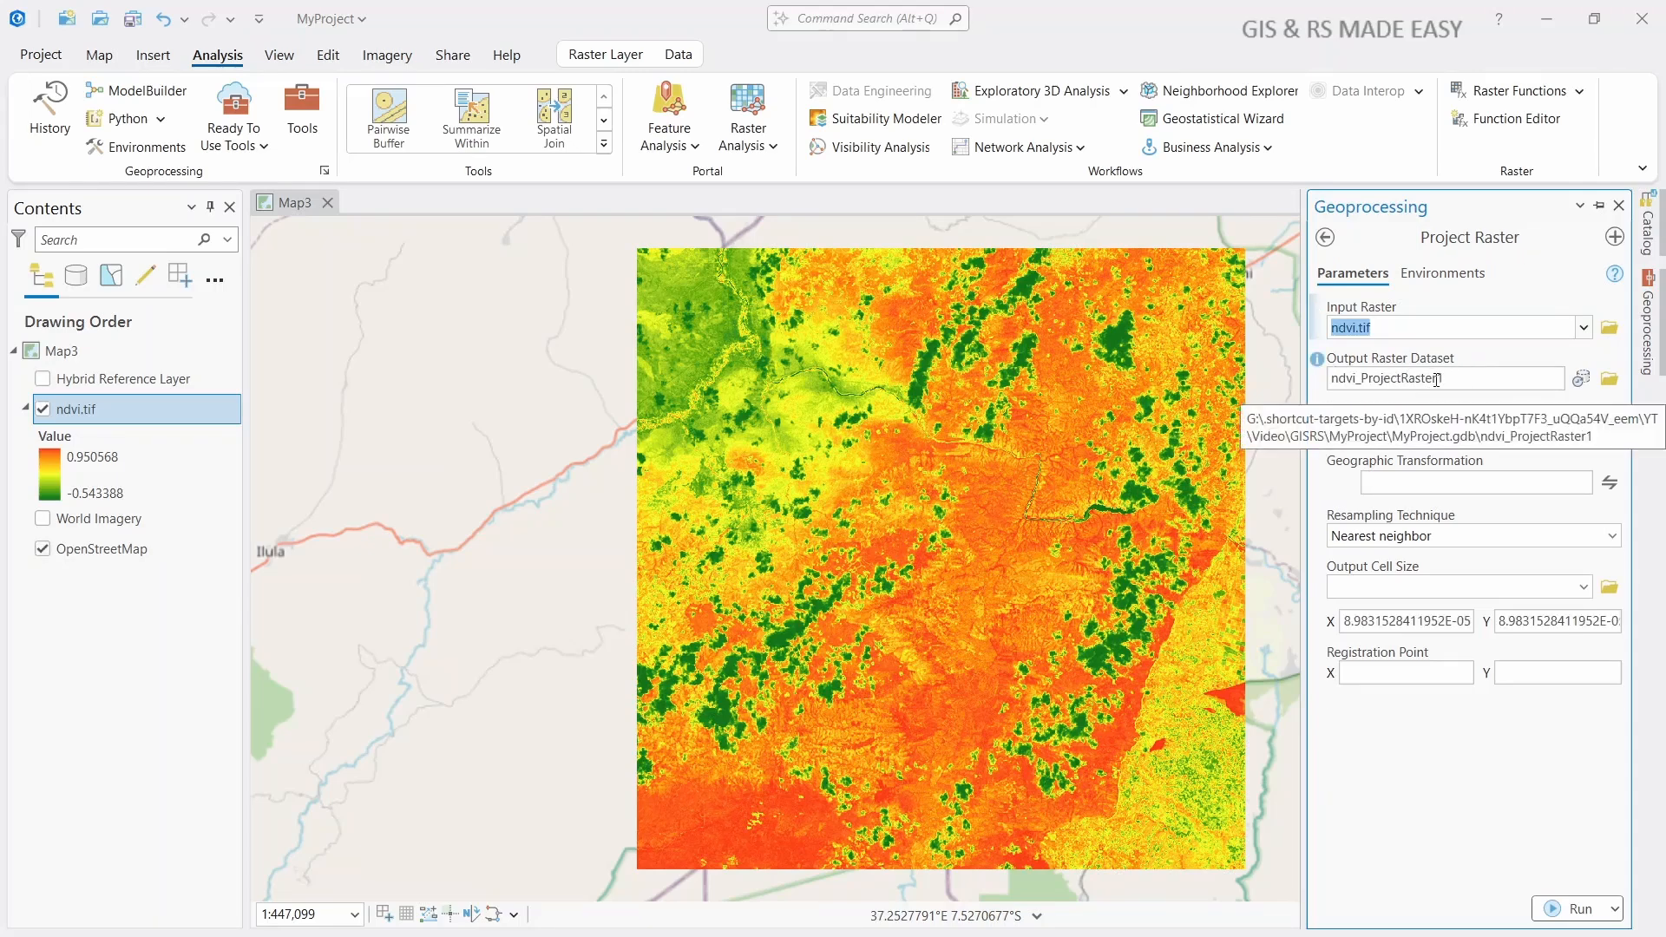
pyautogui.click(1581, 380)
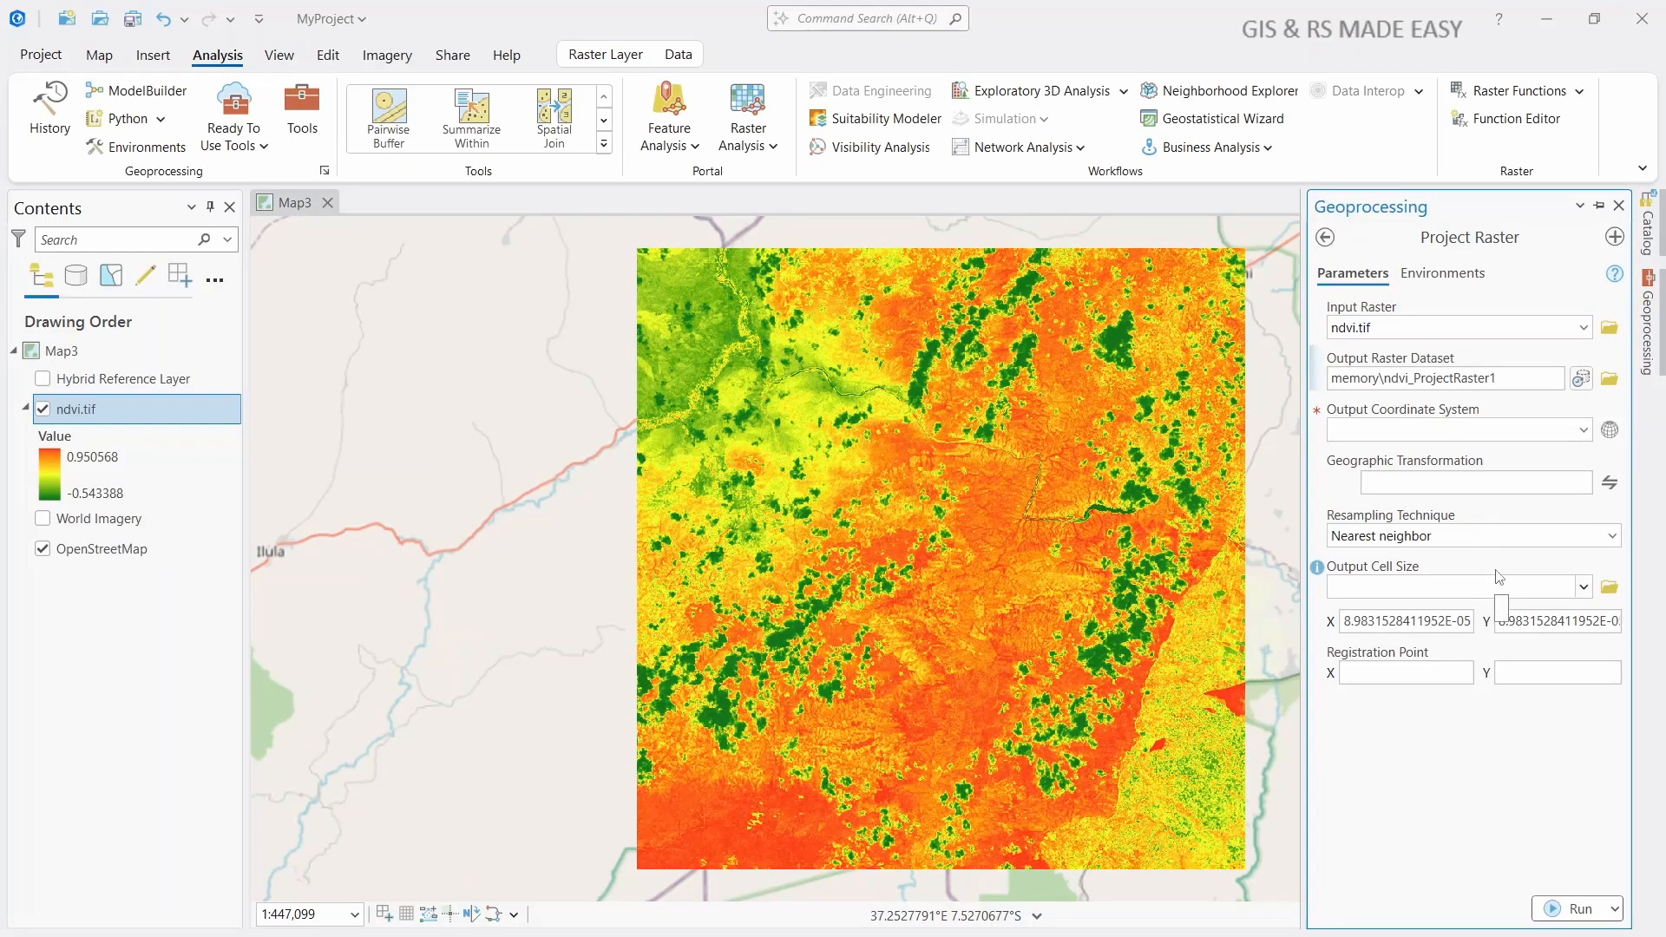
# Search for "web mercator" and set the output coordinate system to WGS 1984 Web Mercator (auxiliary sphere).
pyautogui.click(1585, 430)
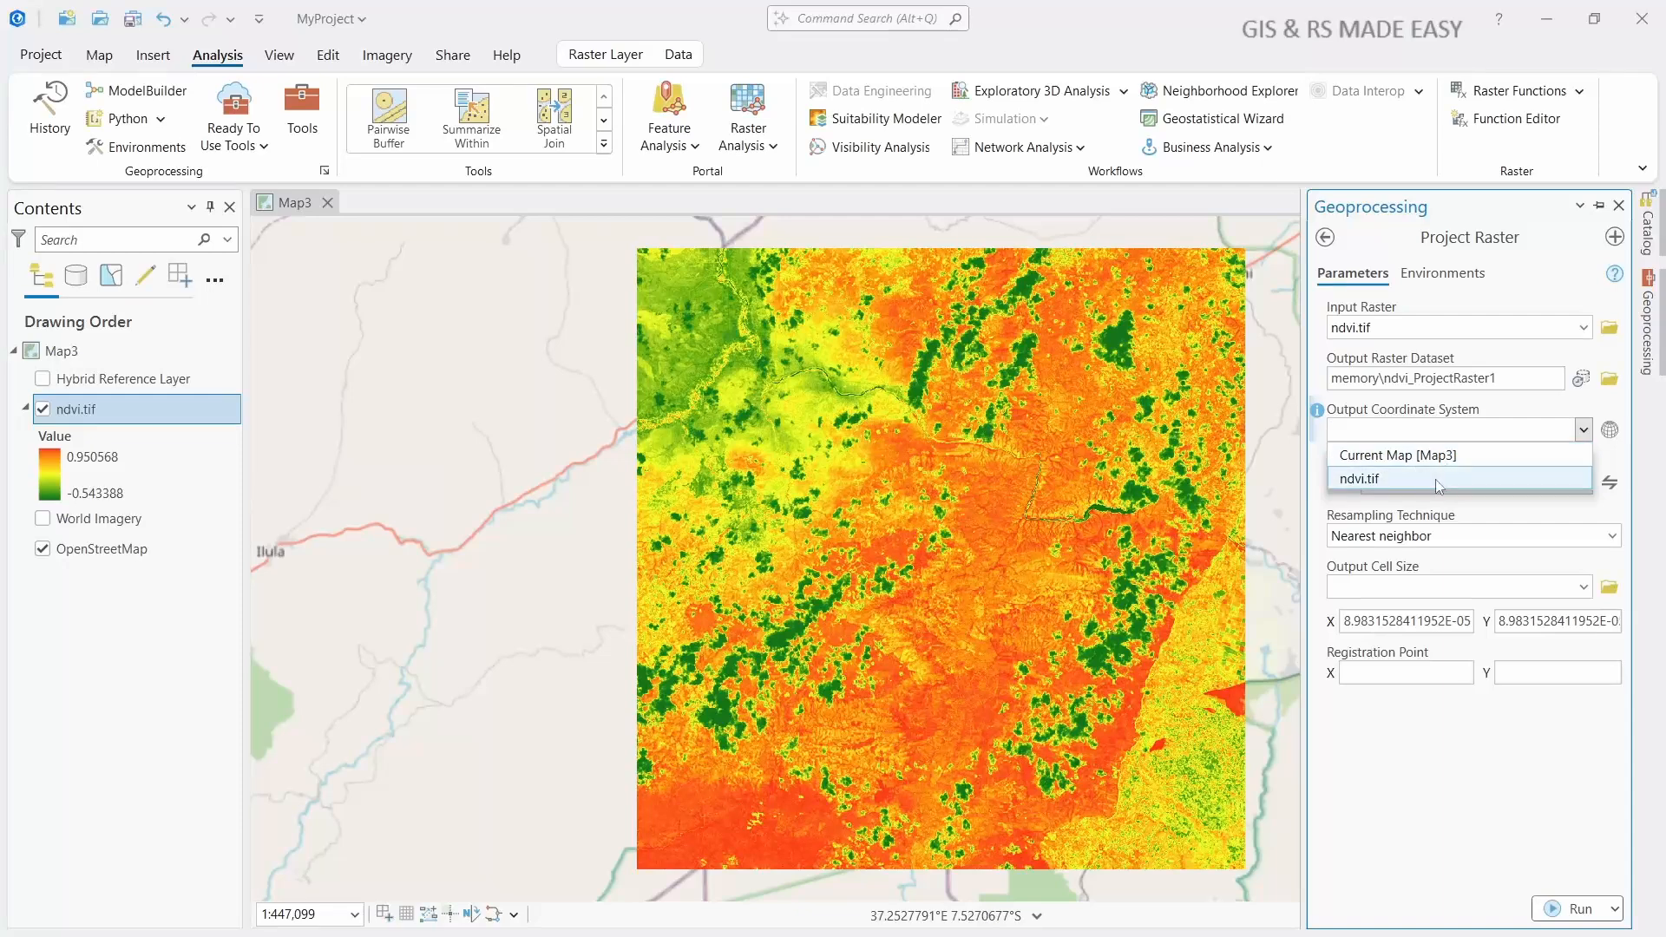
pyautogui.click(1610, 432)
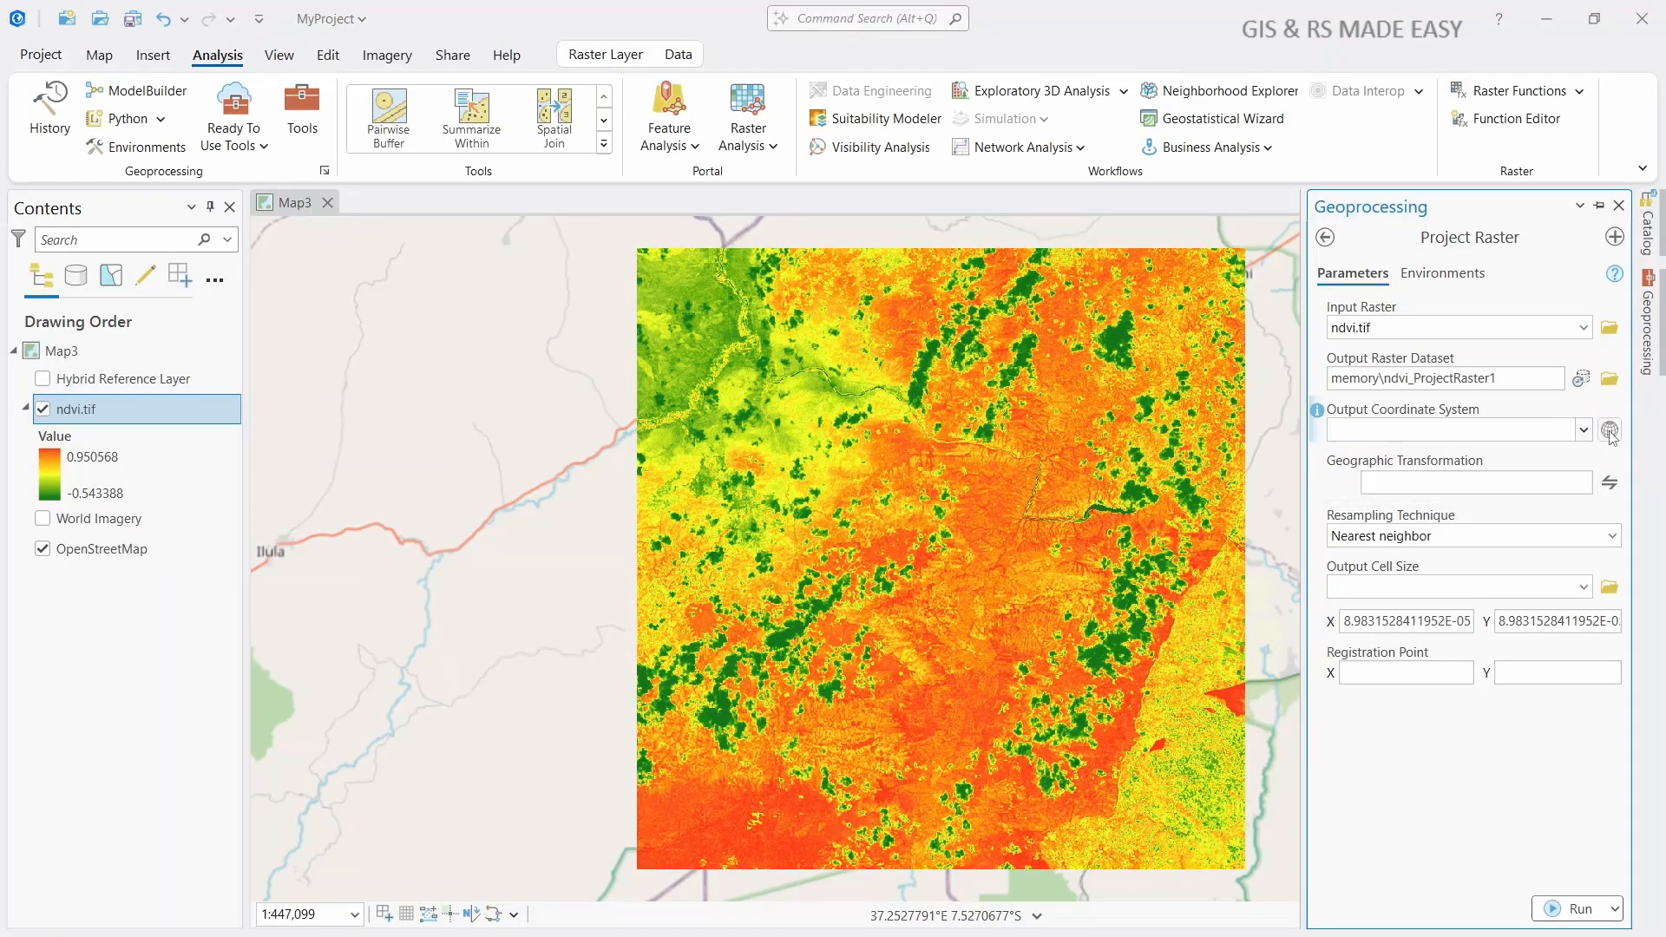
pyautogui.click(1610, 431)
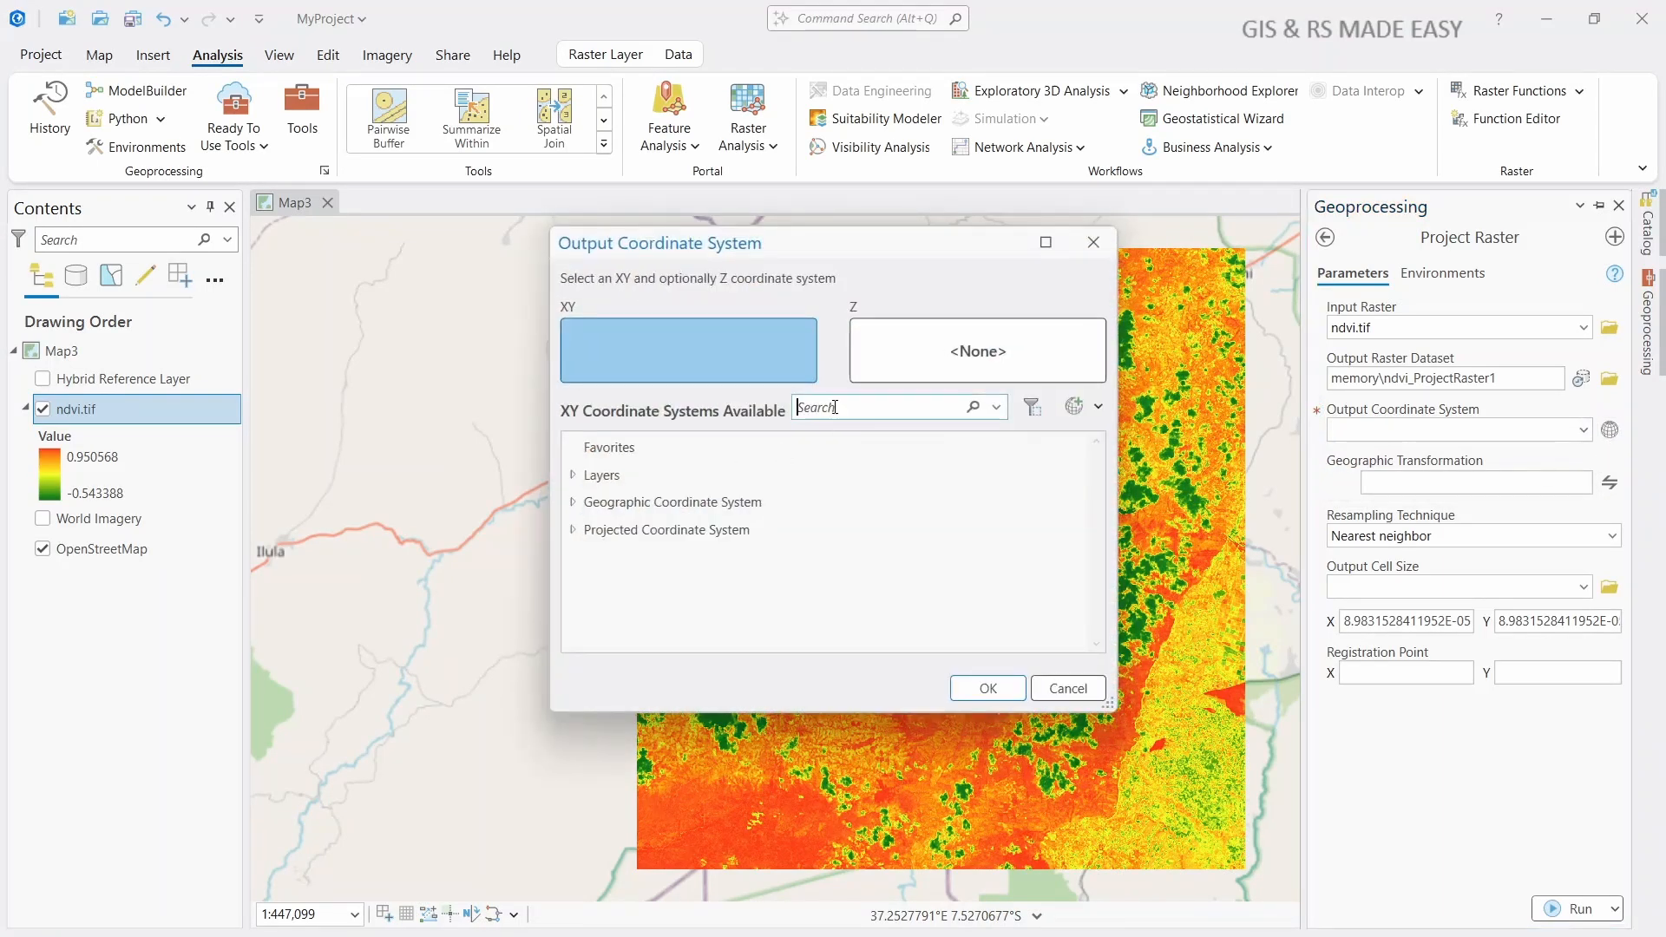
pyautogui.write('web mercator')
pyautogui.click(579, 535)
pyautogui.click(591, 555)
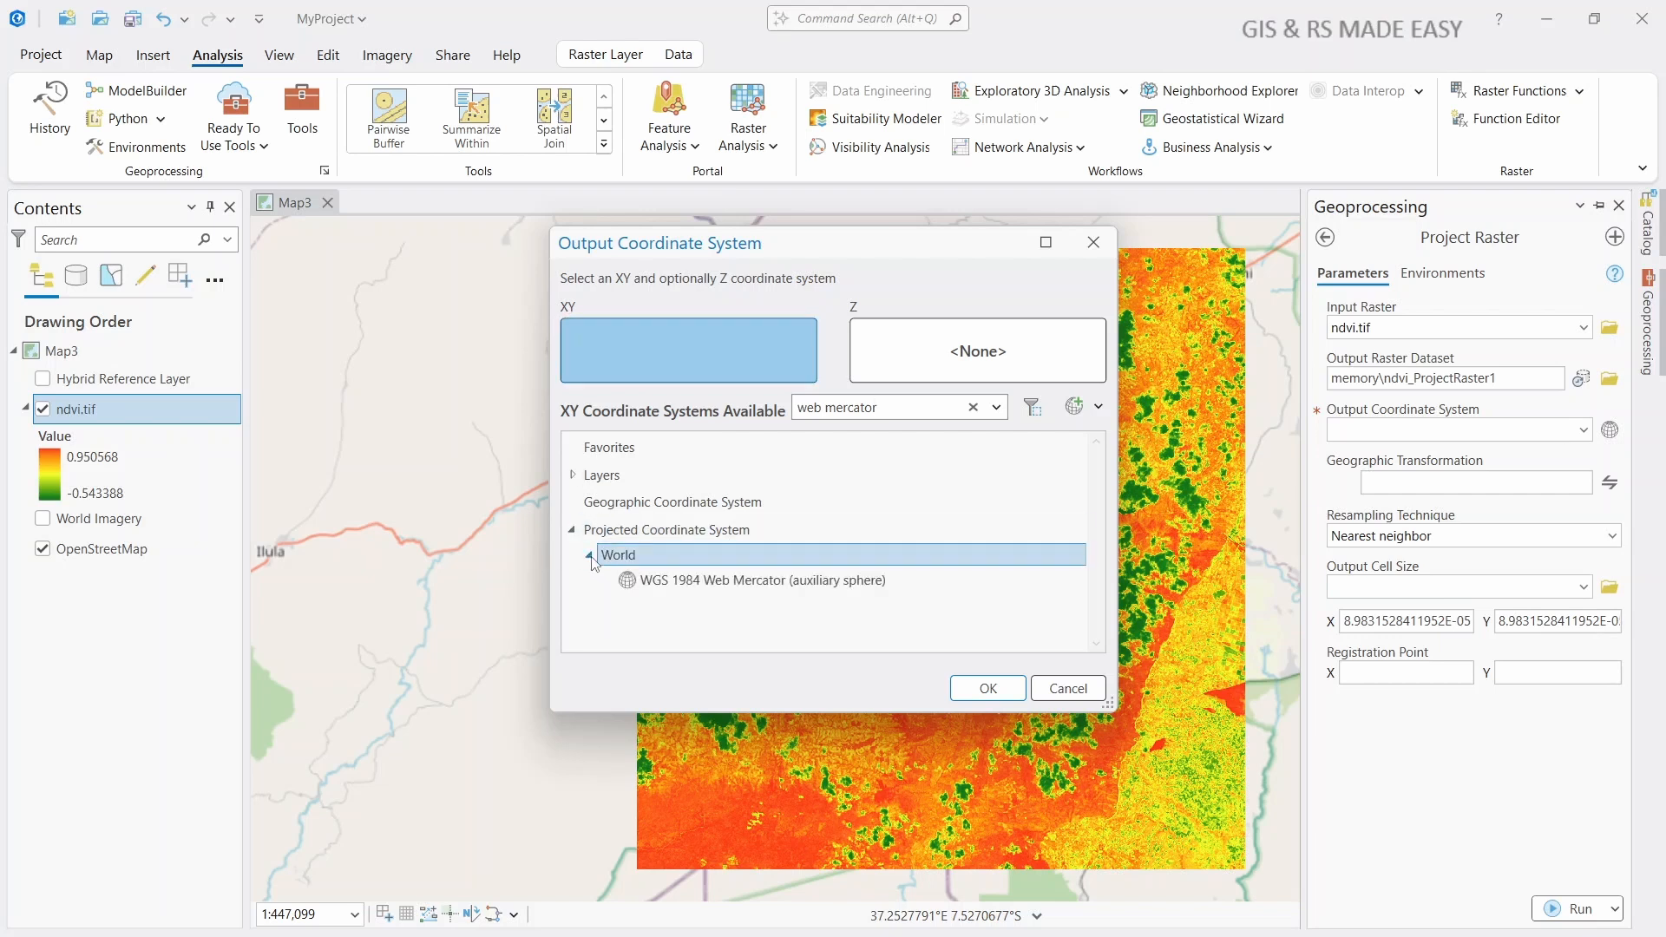
pyautogui.click(755, 589)
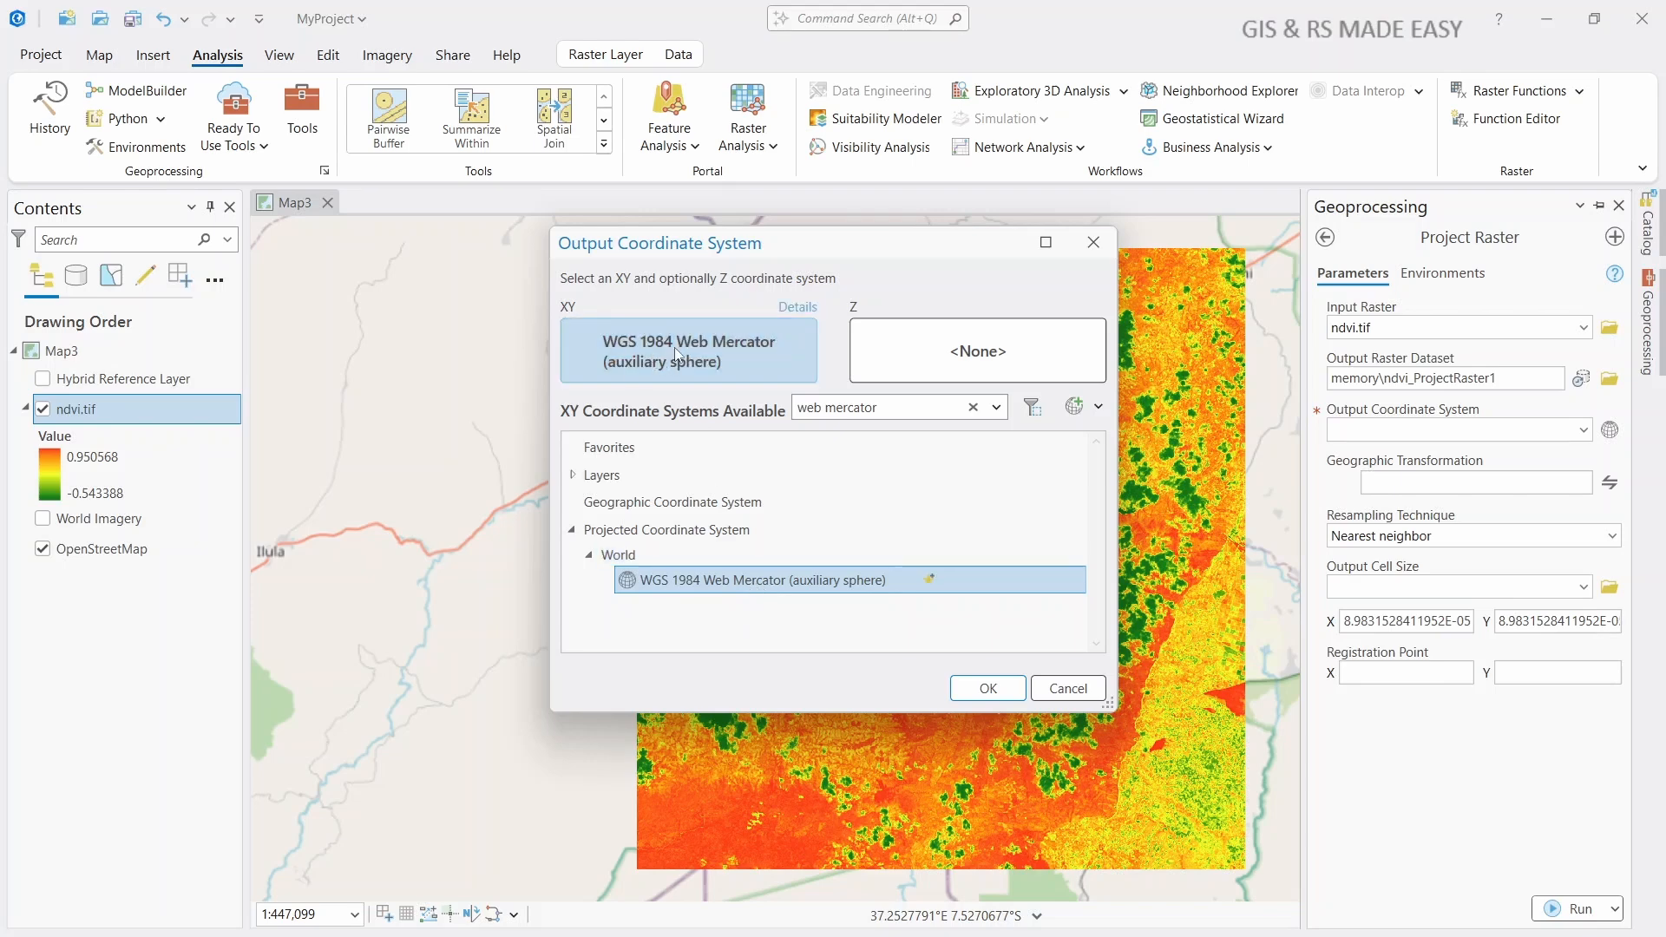
pyautogui.click(989, 687)
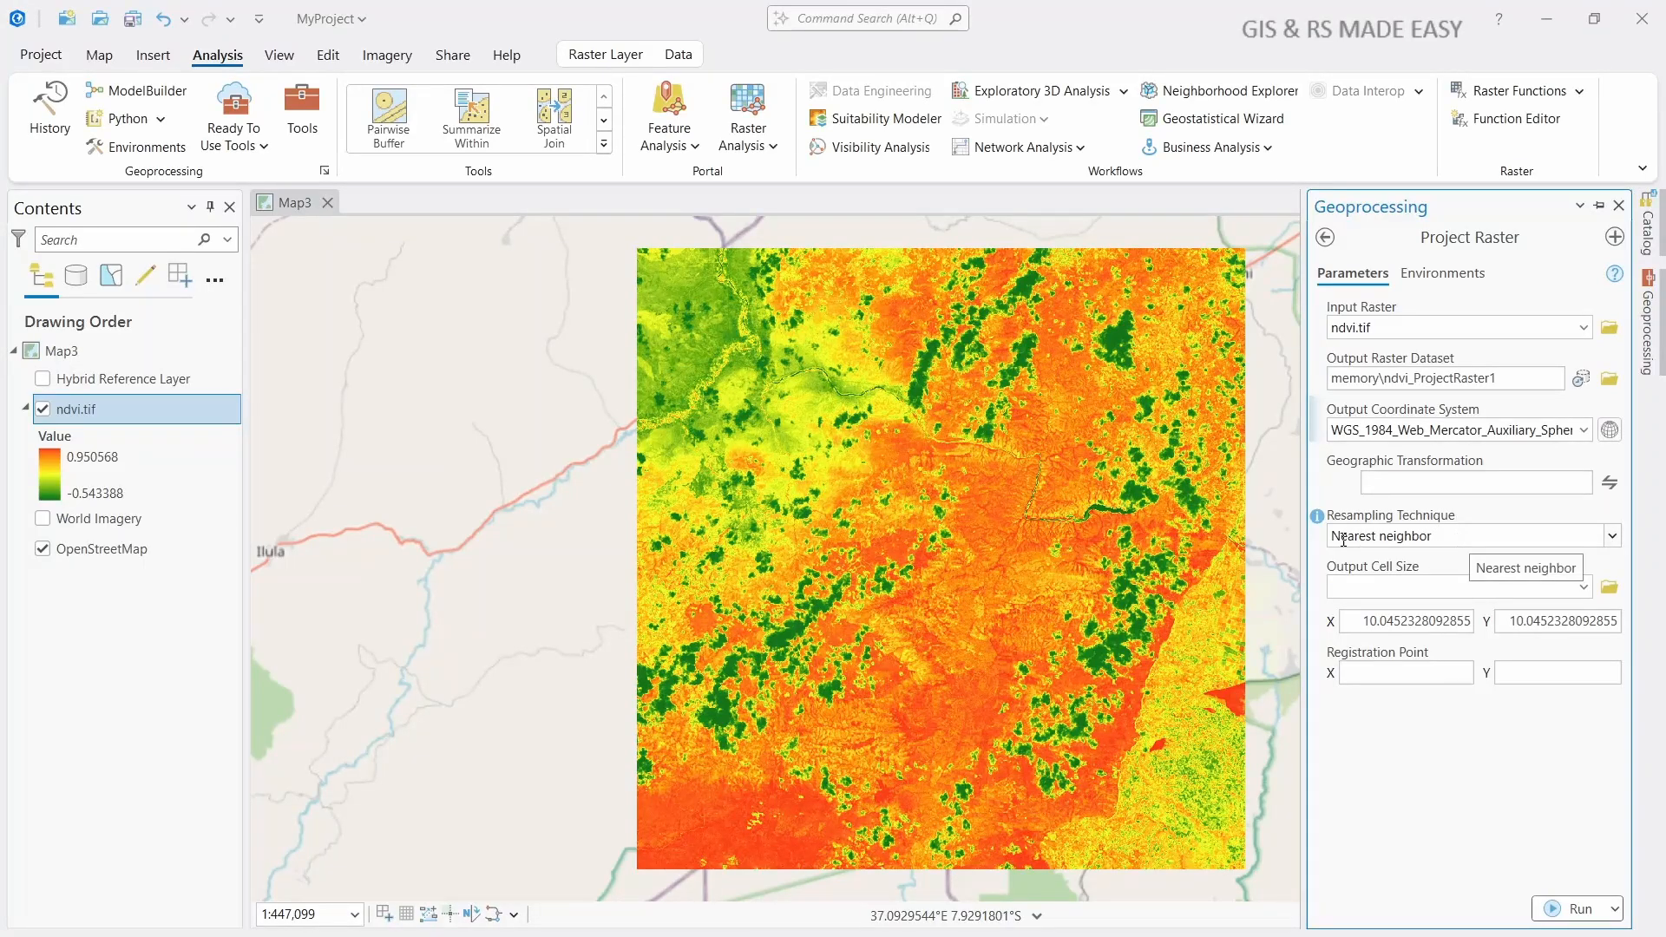
# Run Project Raster with nearest neighbor resampling, close the tool, and hide the original ndvi.tif layer with its legend collapsed.
pyautogui.moveTo(1318, 567)
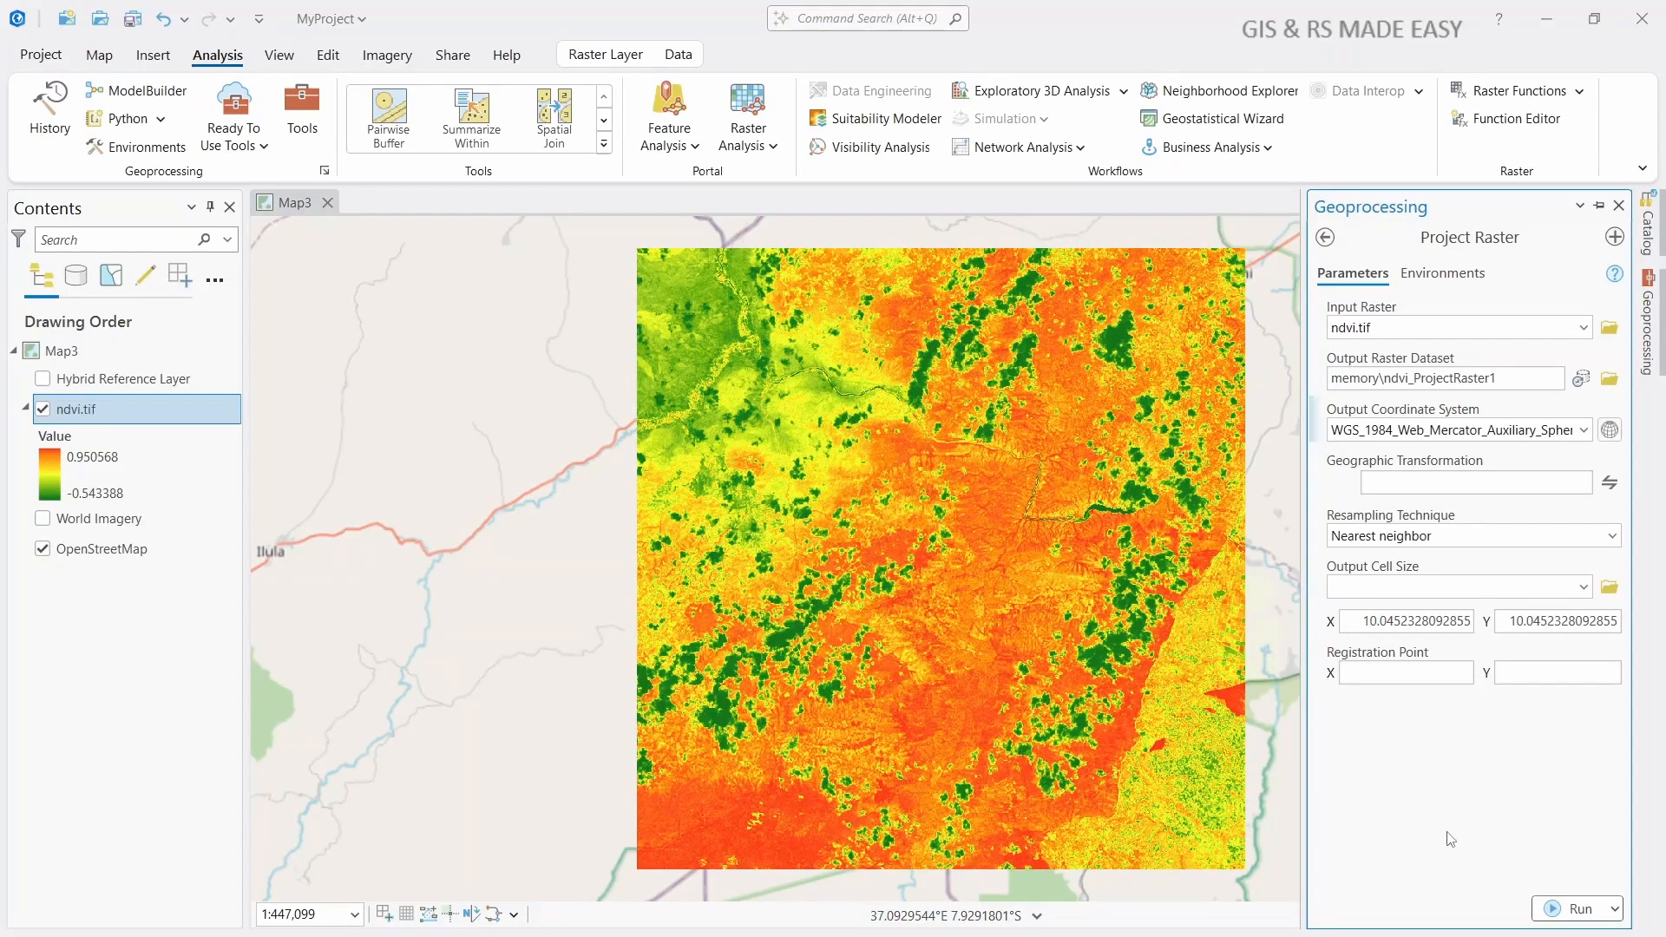
pyautogui.click(1581, 911)
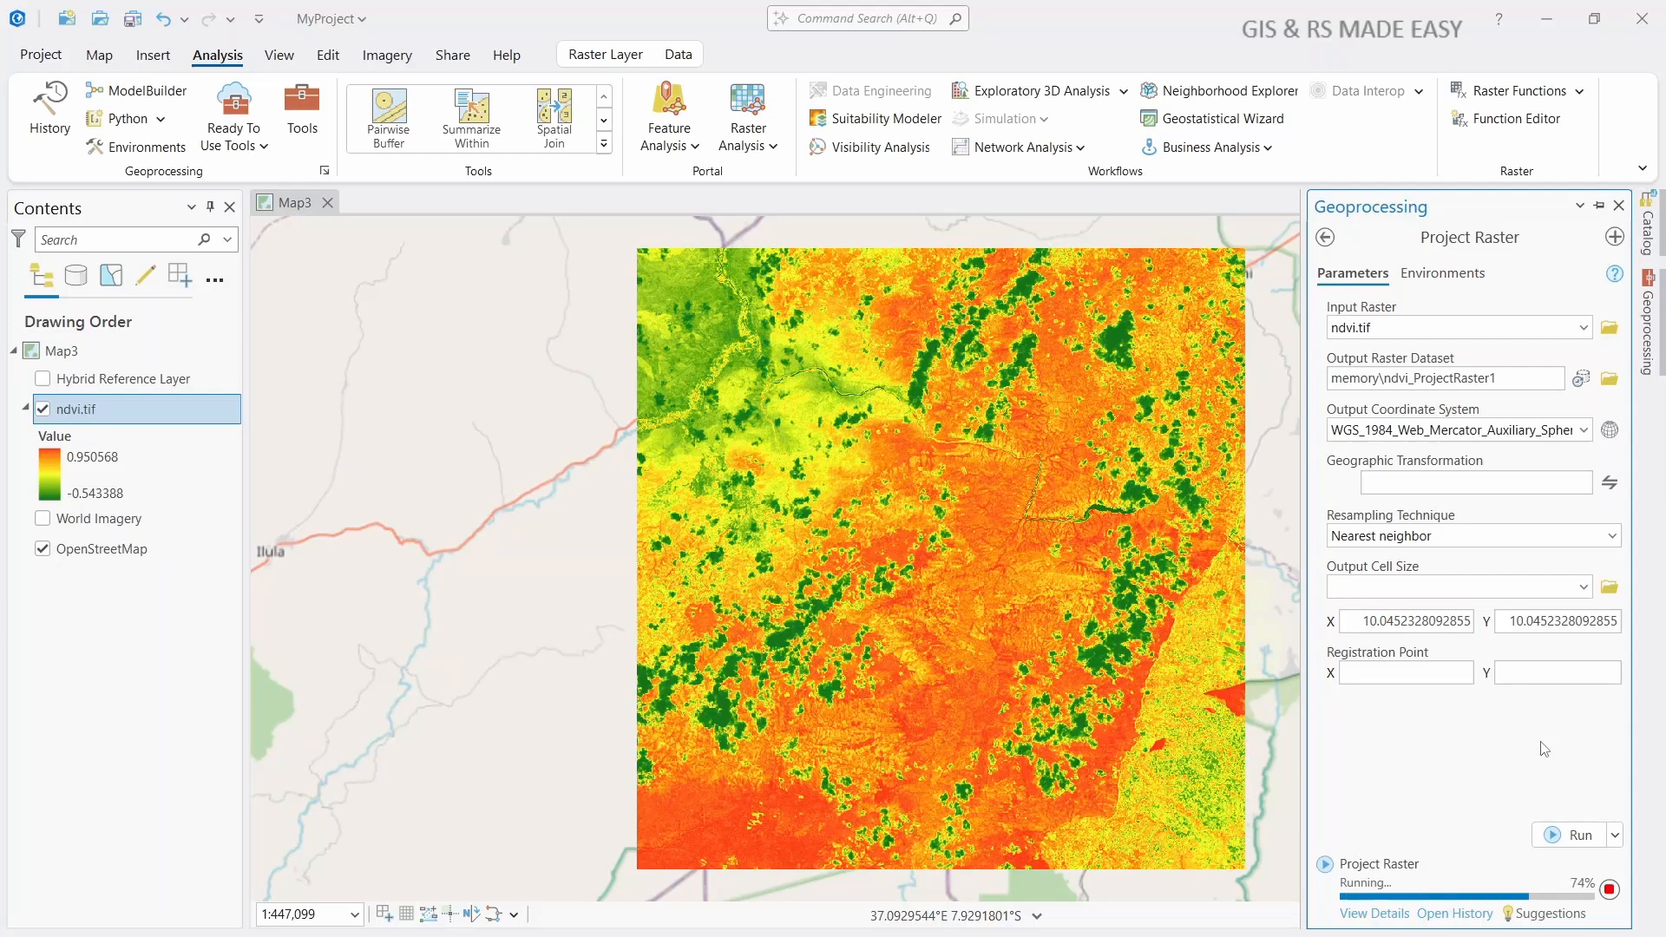
pyautogui.moveTo(1473, 916)
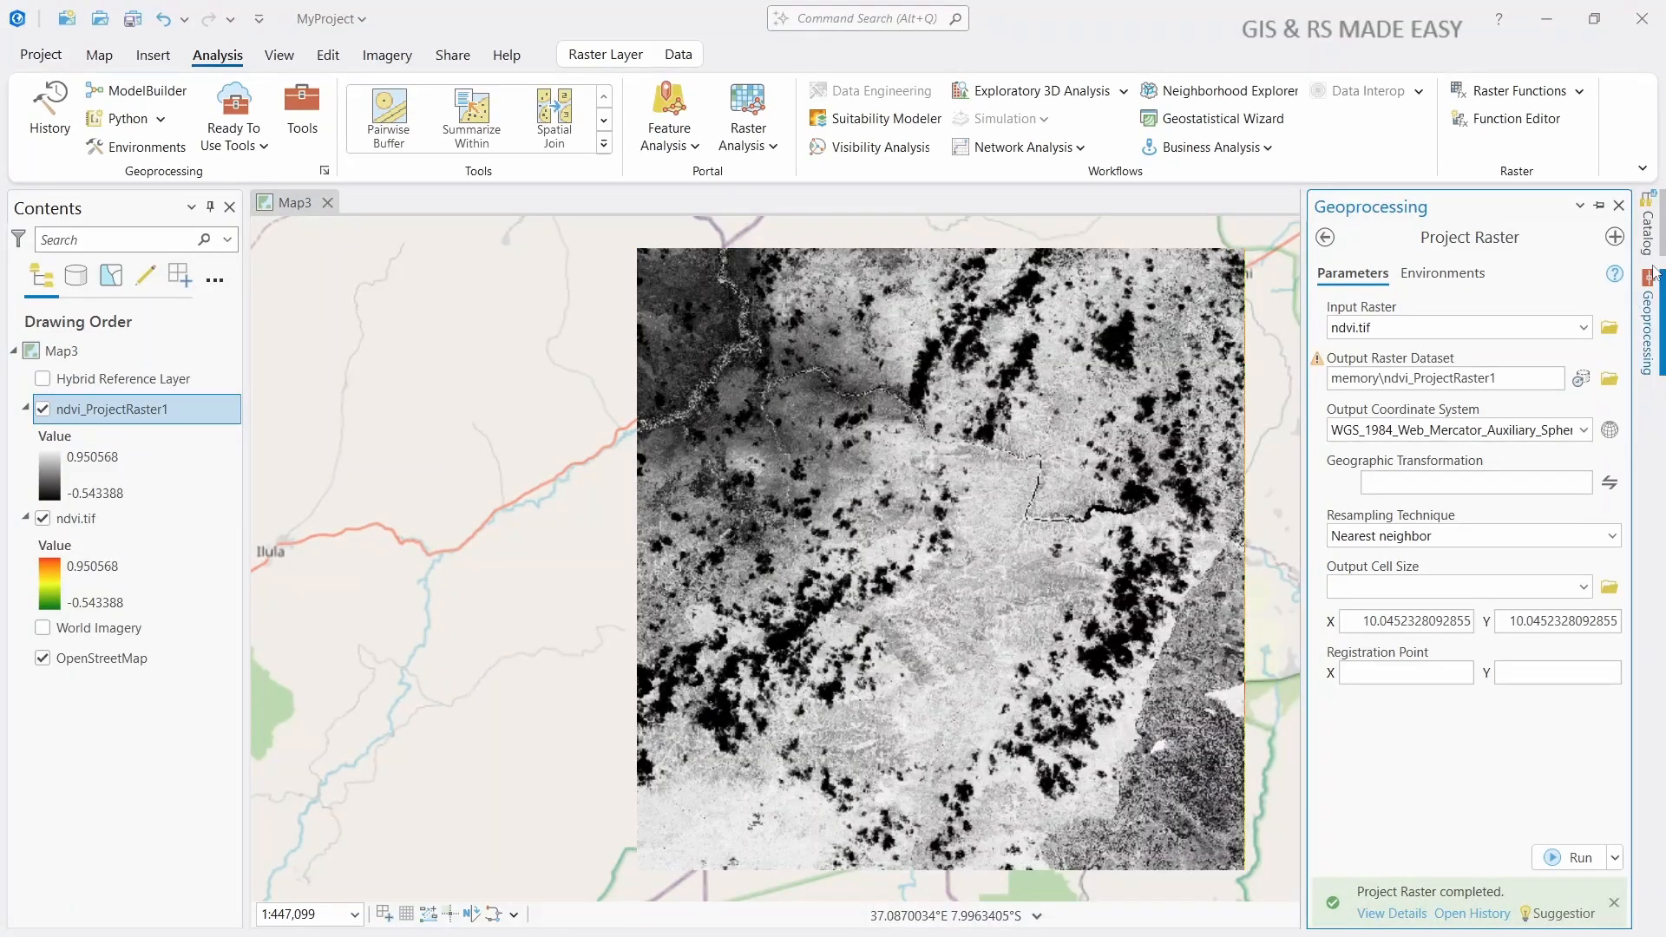
pyautogui.click(1619, 205)
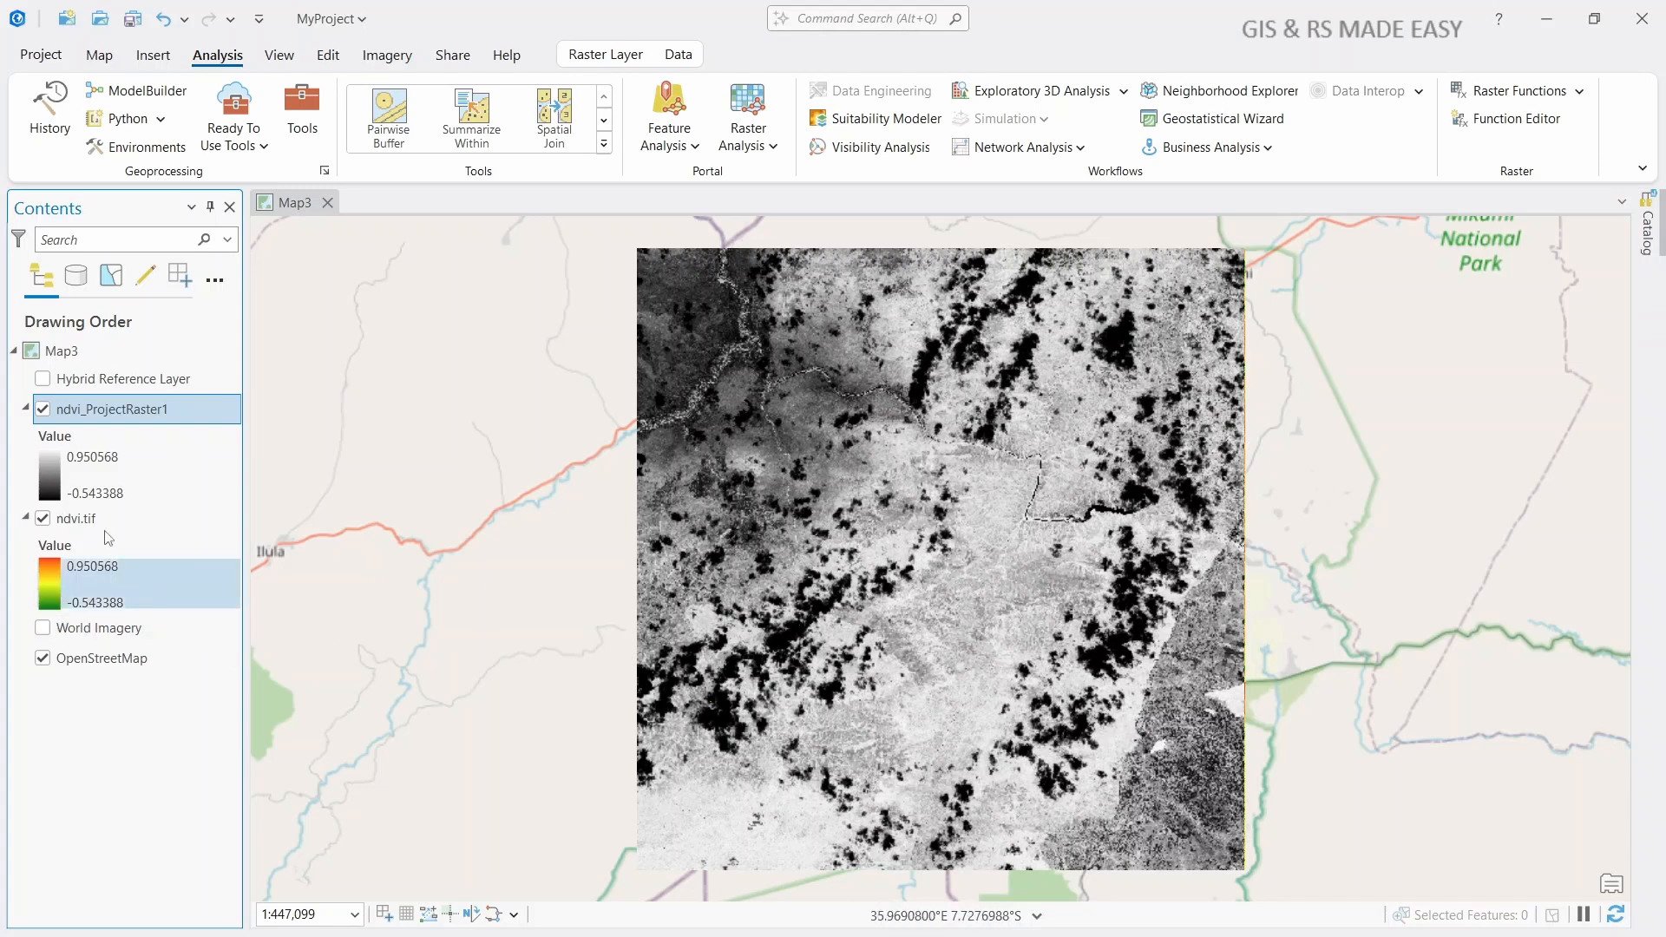
pyautogui.click(41, 519)
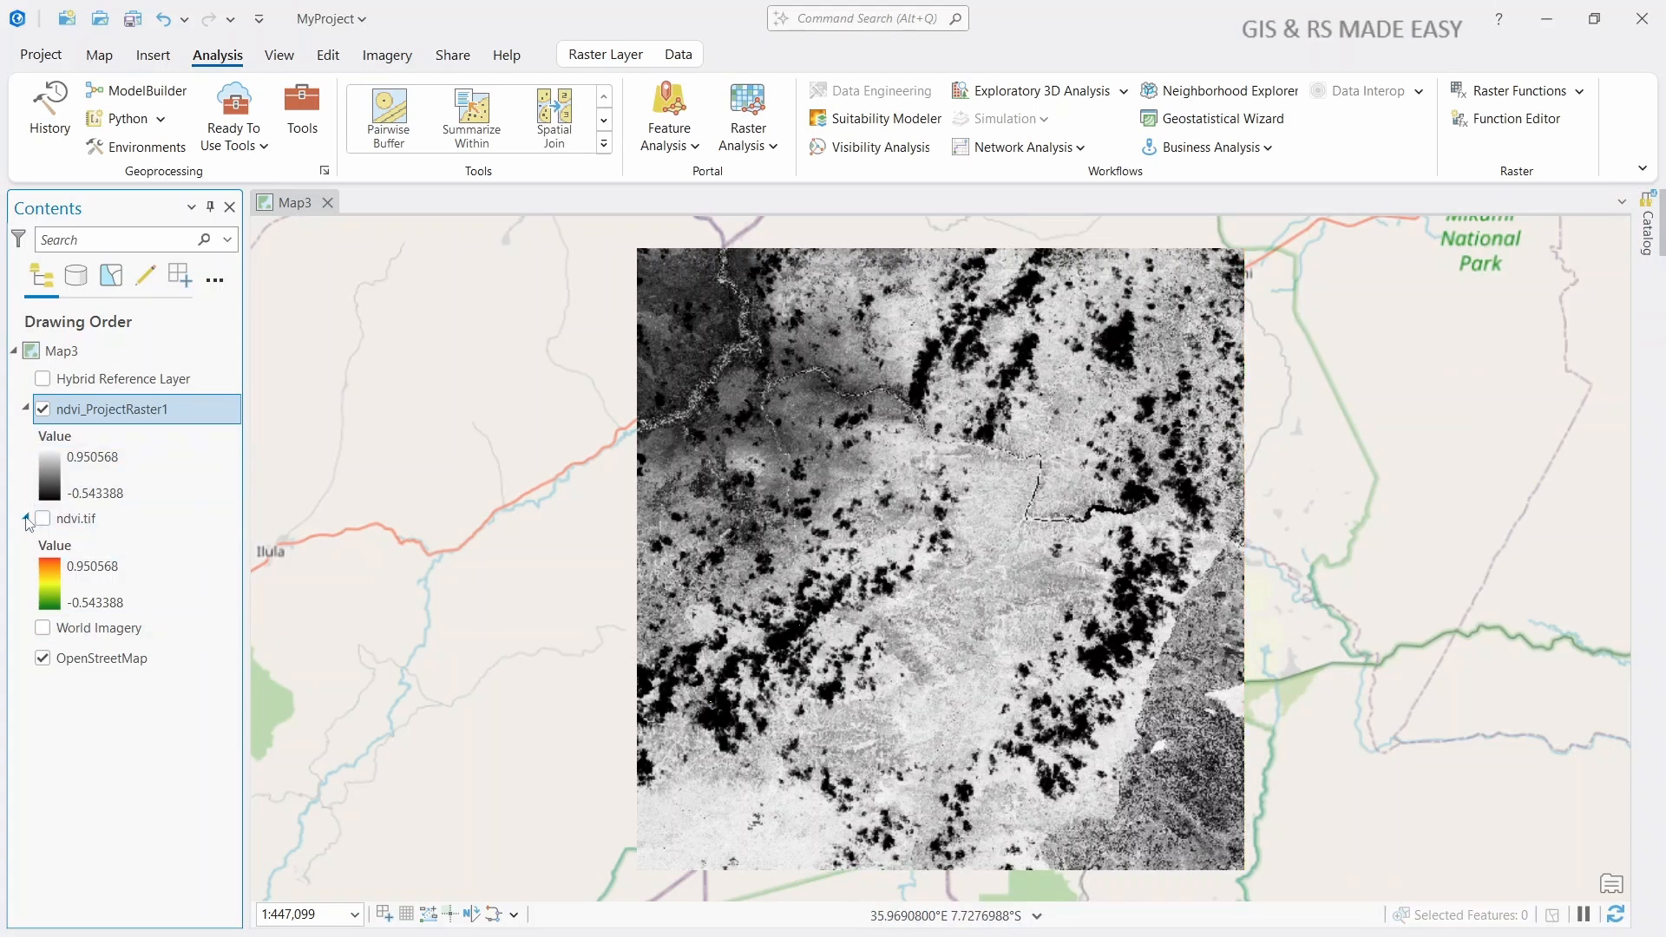
pyautogui.click(26, 519)
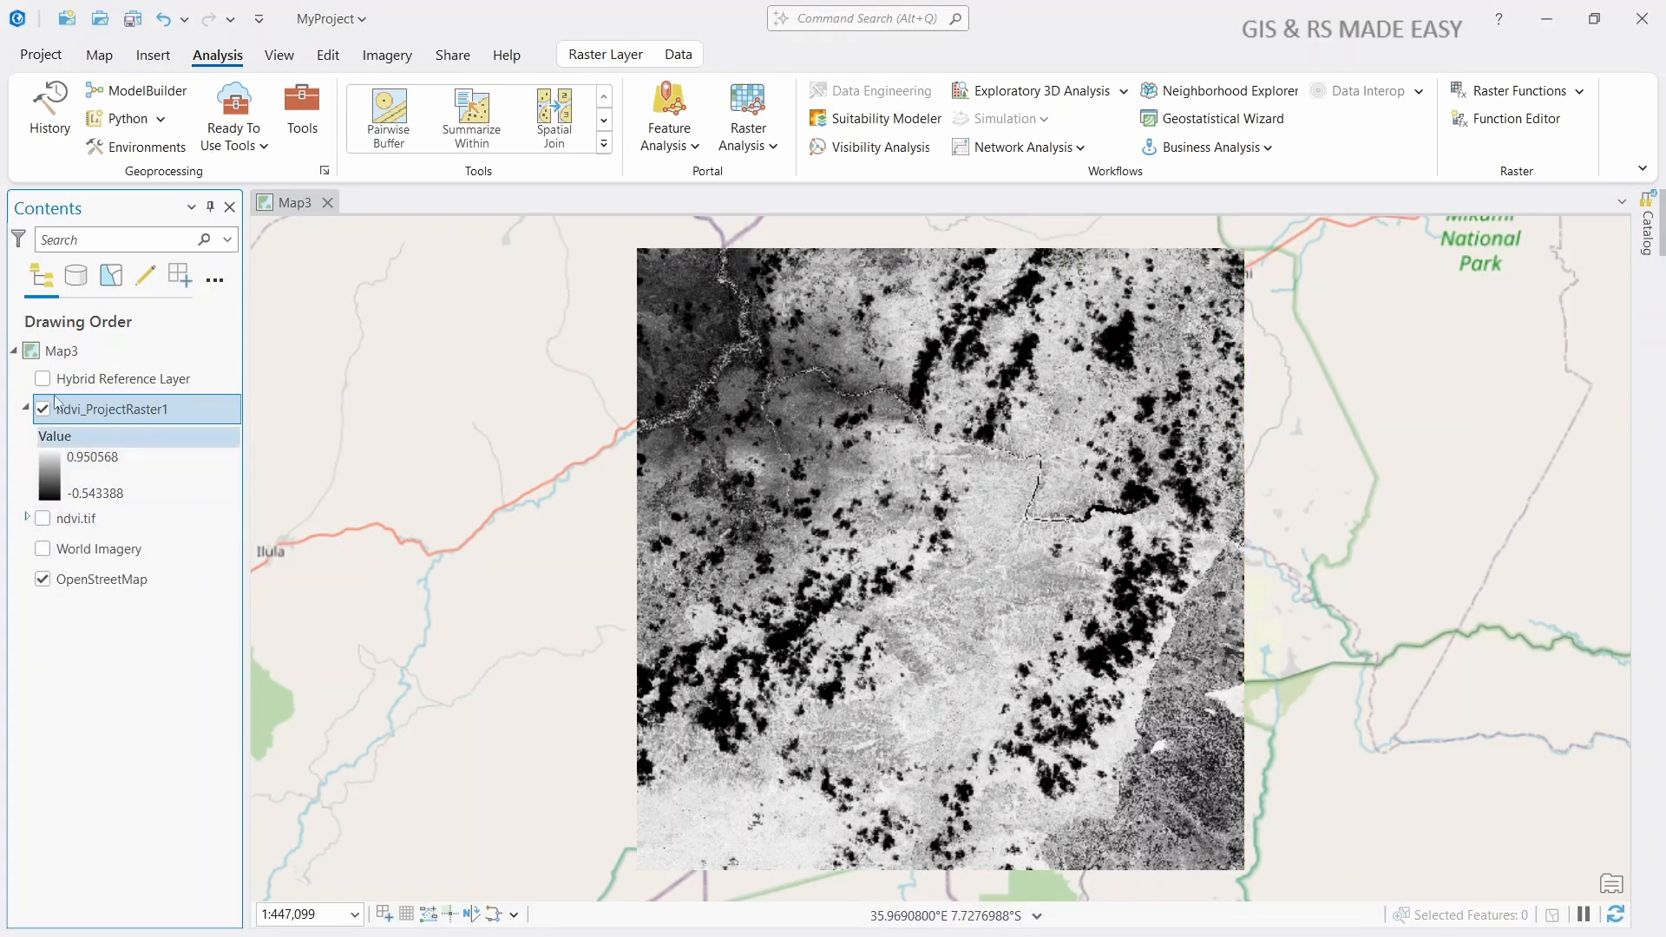
# Apply the green-yellow-red color scheme to the ndvi_ProjectRaster1 layer's stretch symbology and close the symbology settings.
pyautogui.rightClick(147, 416)
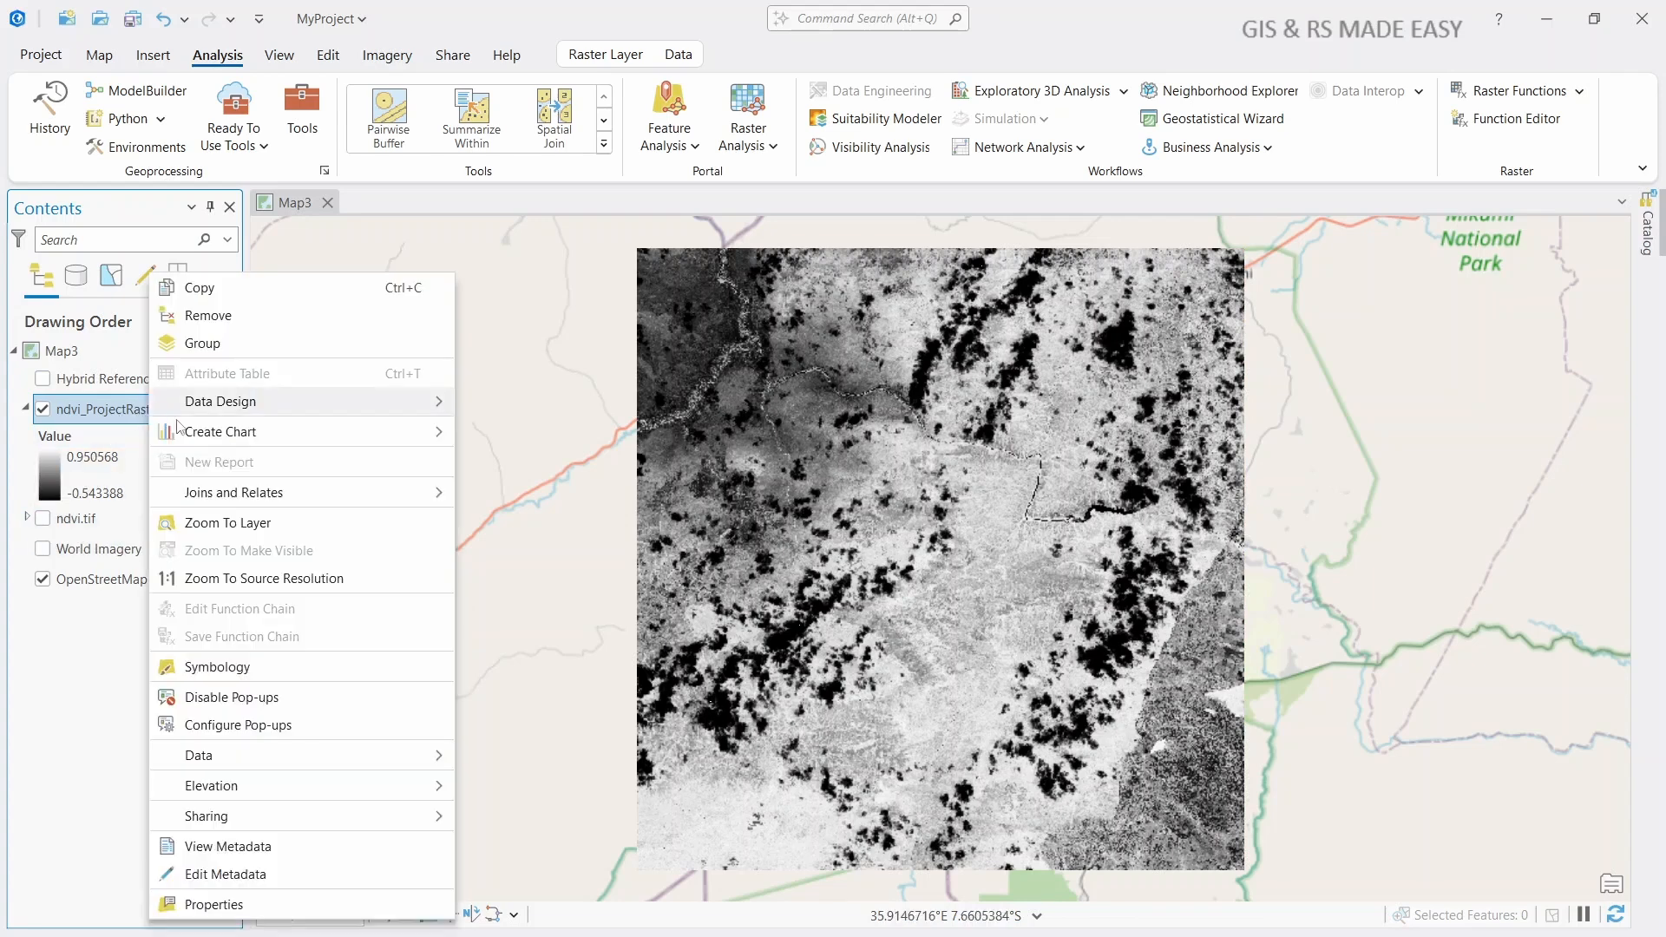
pyautogui.click(234, 674)
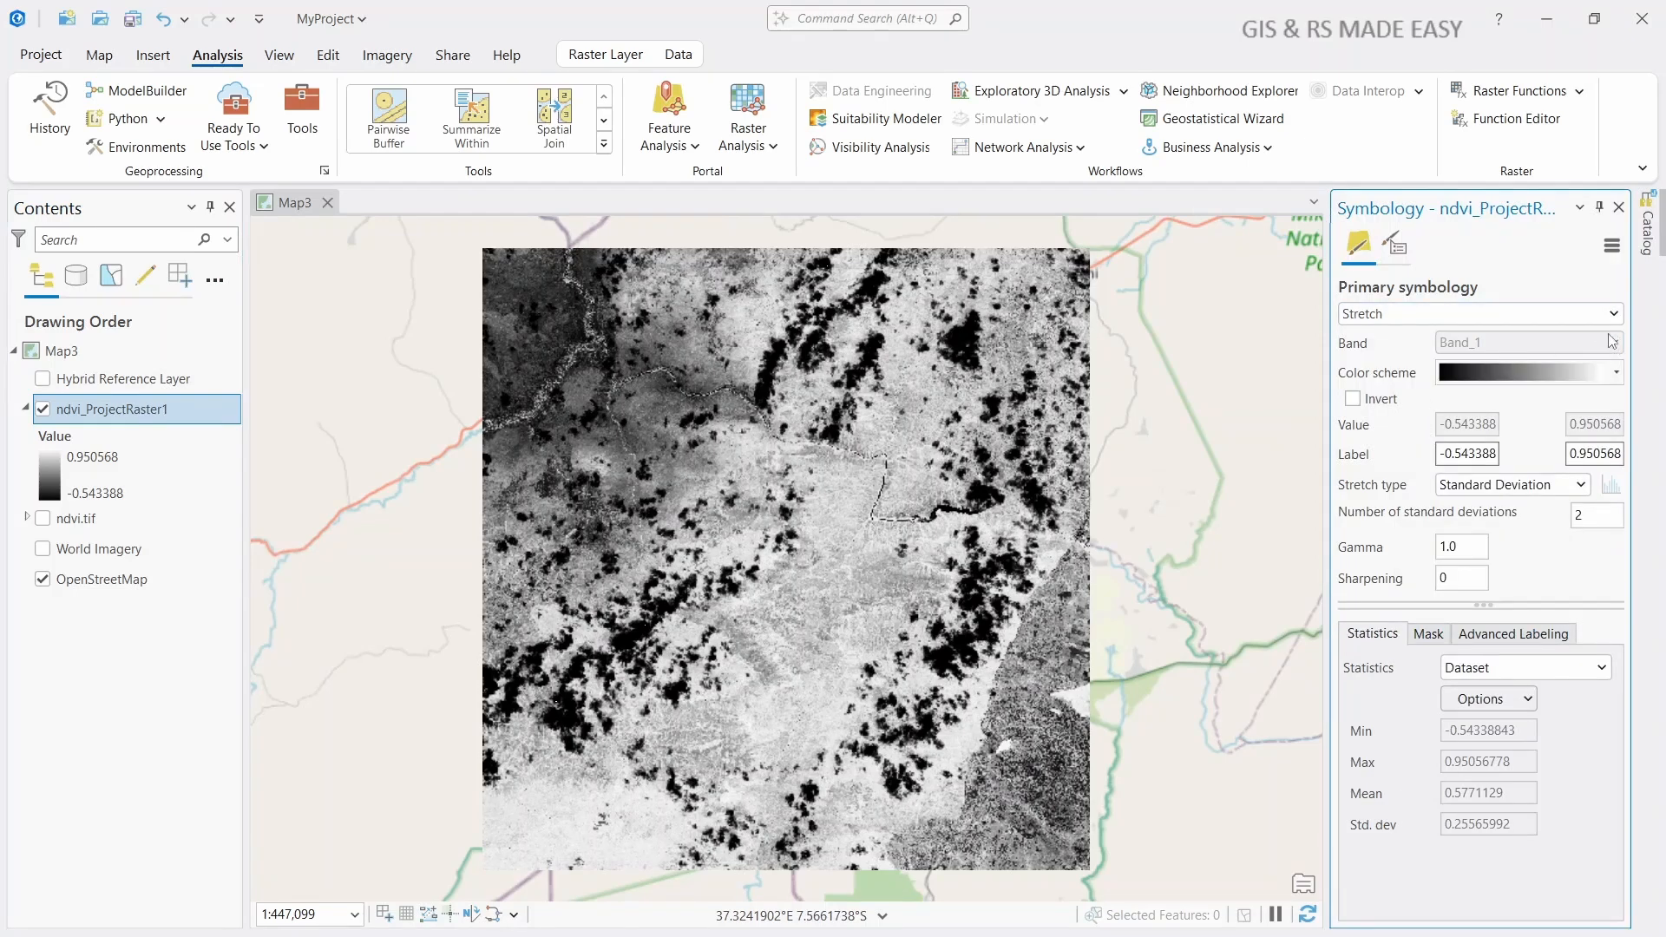
pyautogui.click(1615, 373)
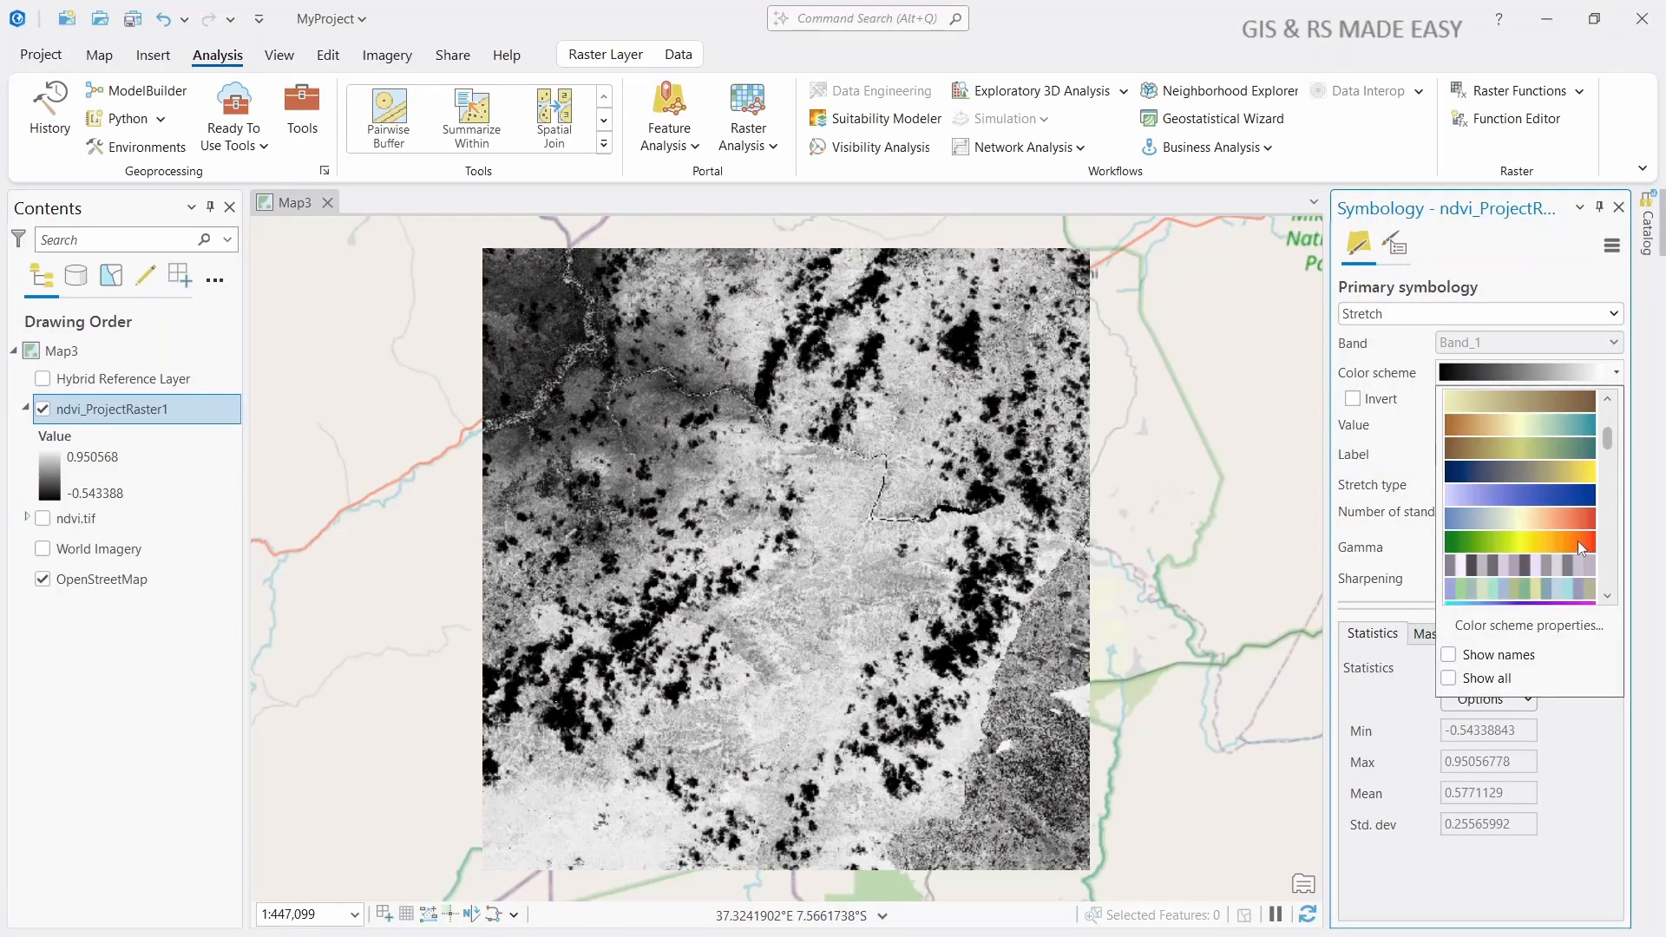
pyautogui.scroll(-3, 1576, 538)
pyautogui.scroll(3, 1565, 537)
pyautogui.click(1566, 540)
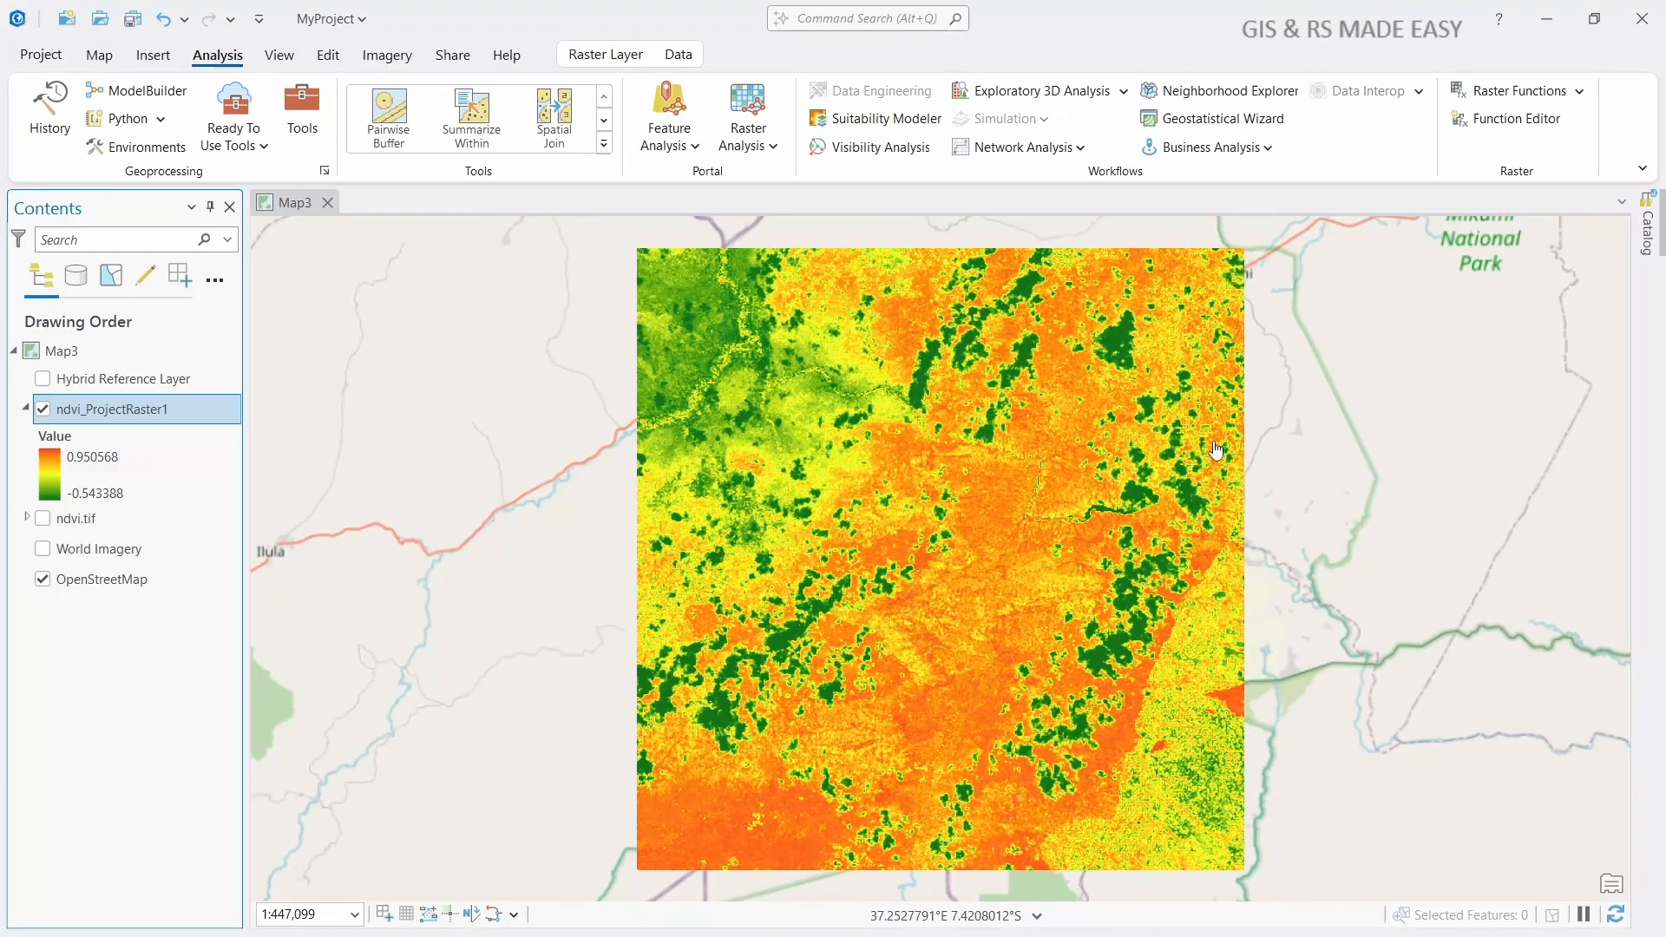
pyautogui.click(1619, 207)
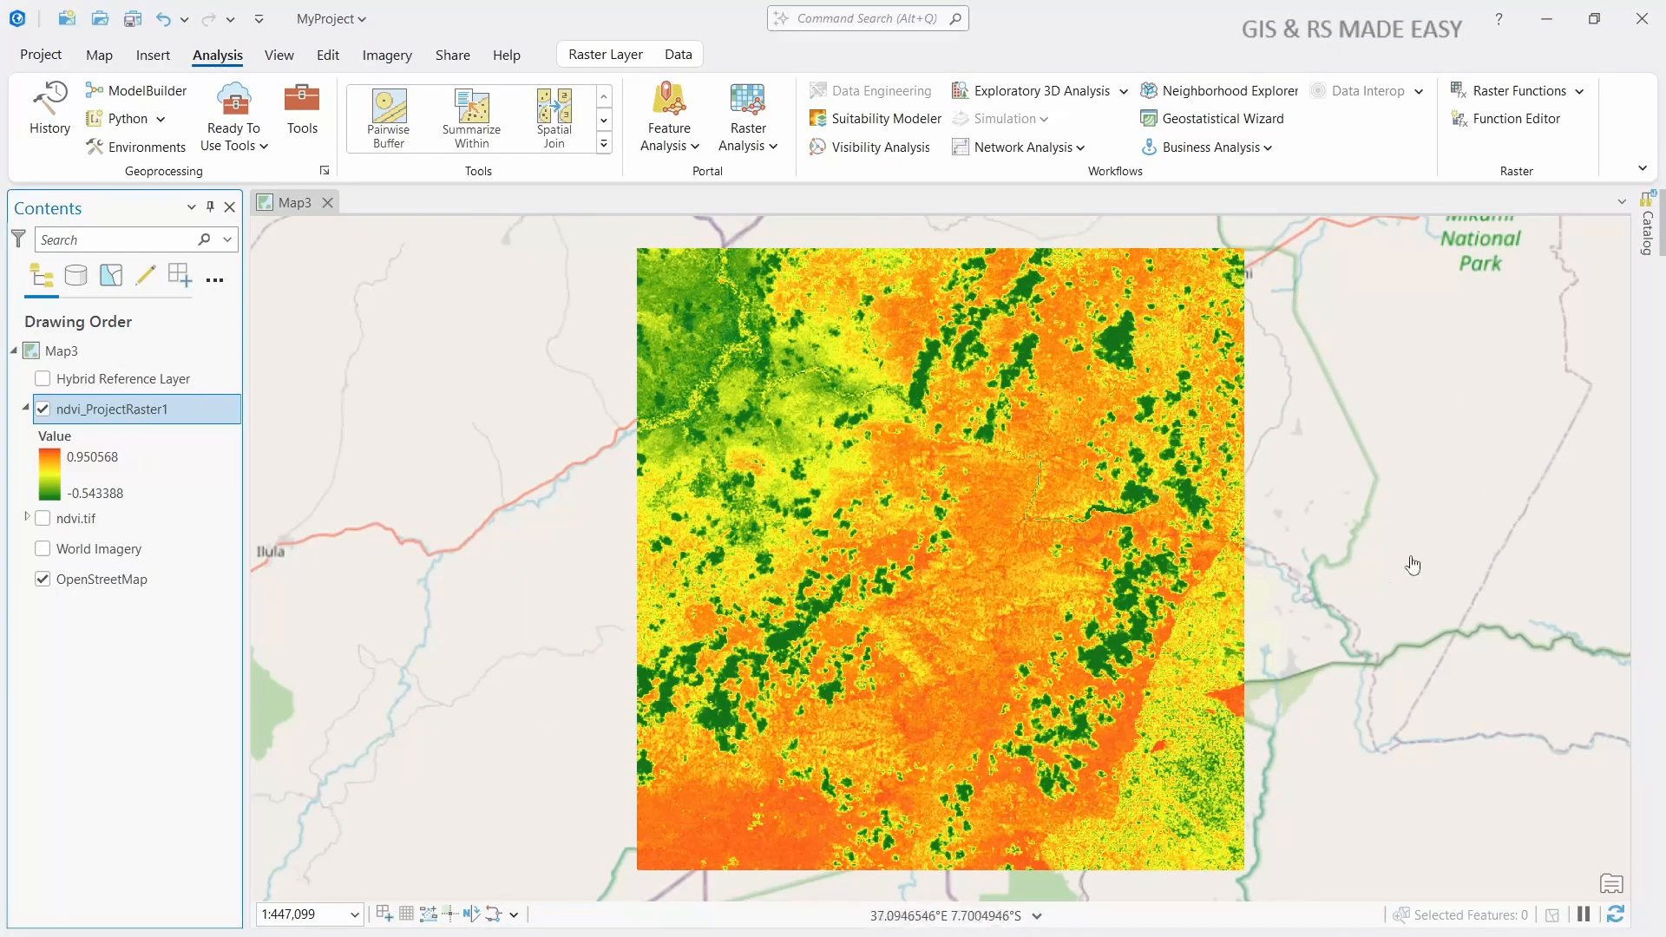